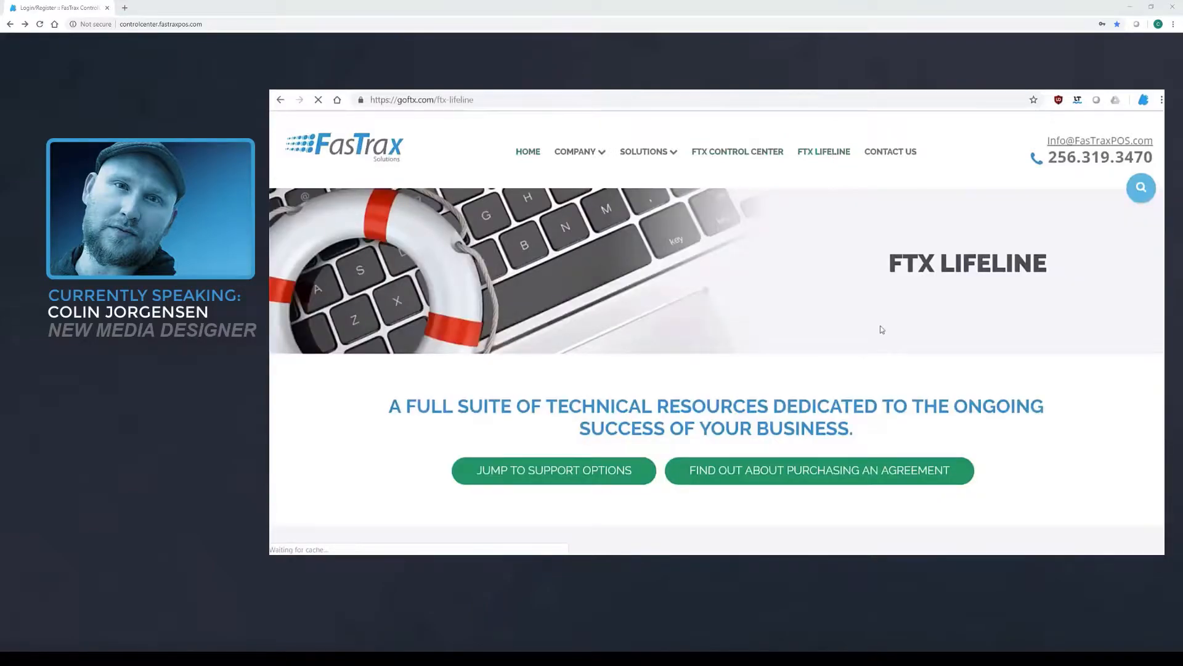
Step: Open the webinars page from the FTX Lifeline support options and look through the available webinar recordings
scroll(880, 325, down, 5)
scroll(880, 323, down, 6)
scroll(882, 320, down, 10)
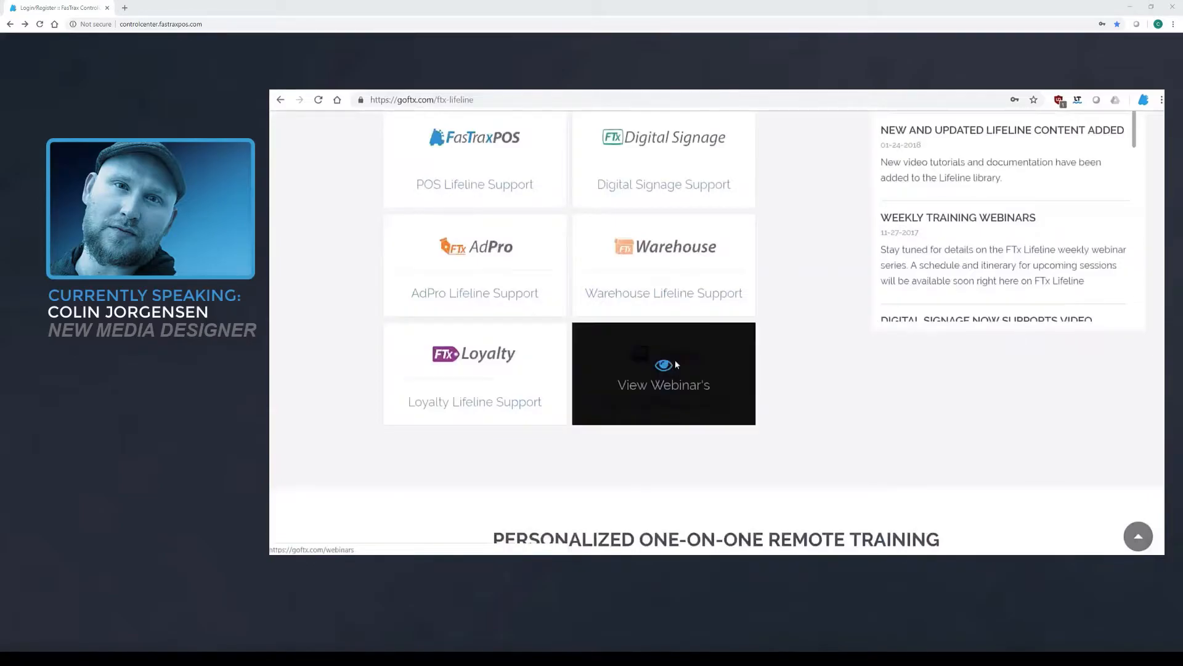
click(676, 365)
scroll(679, 363, down, 7)
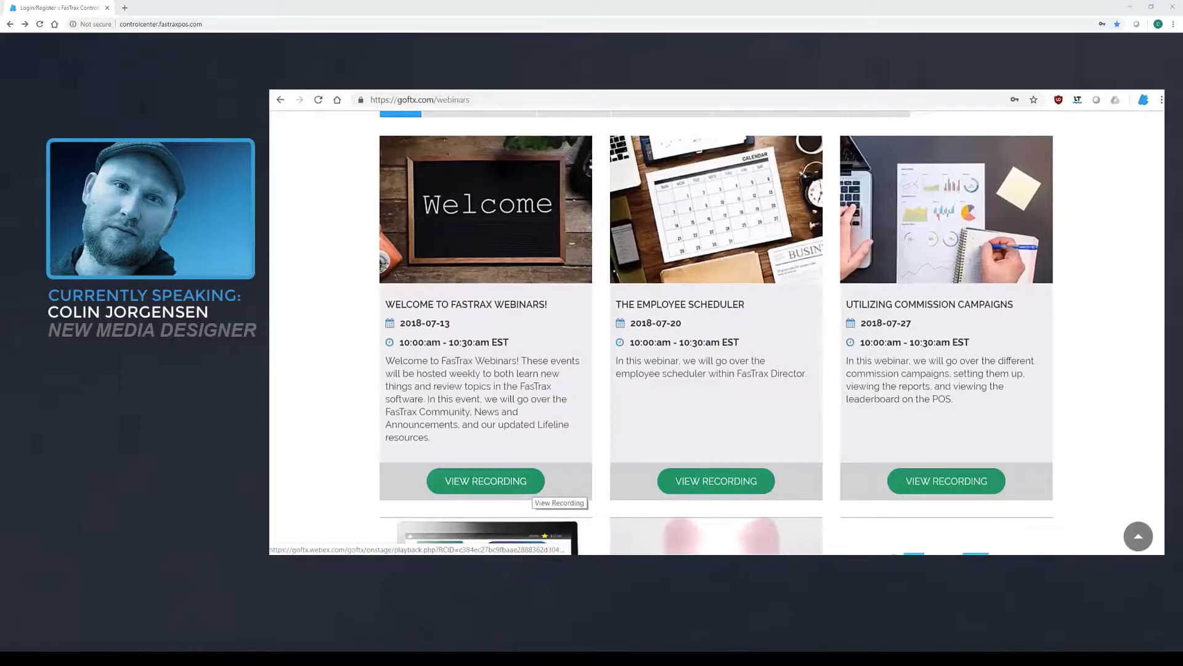
scroll(959, 257, down, 20)
scroll(978, 306, up, 20)
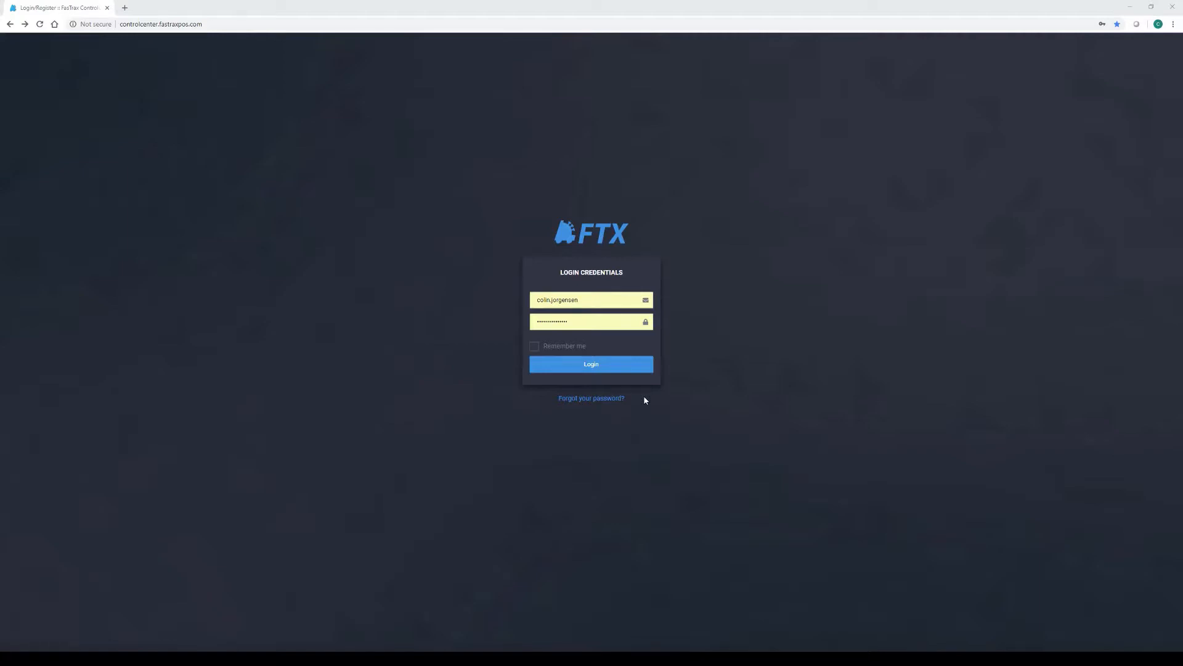
Step: Log in to the FasTrax ControlCenter with the saved credentials and filter AdPro's My Designs to 1920 x 1080
click(612, 366)
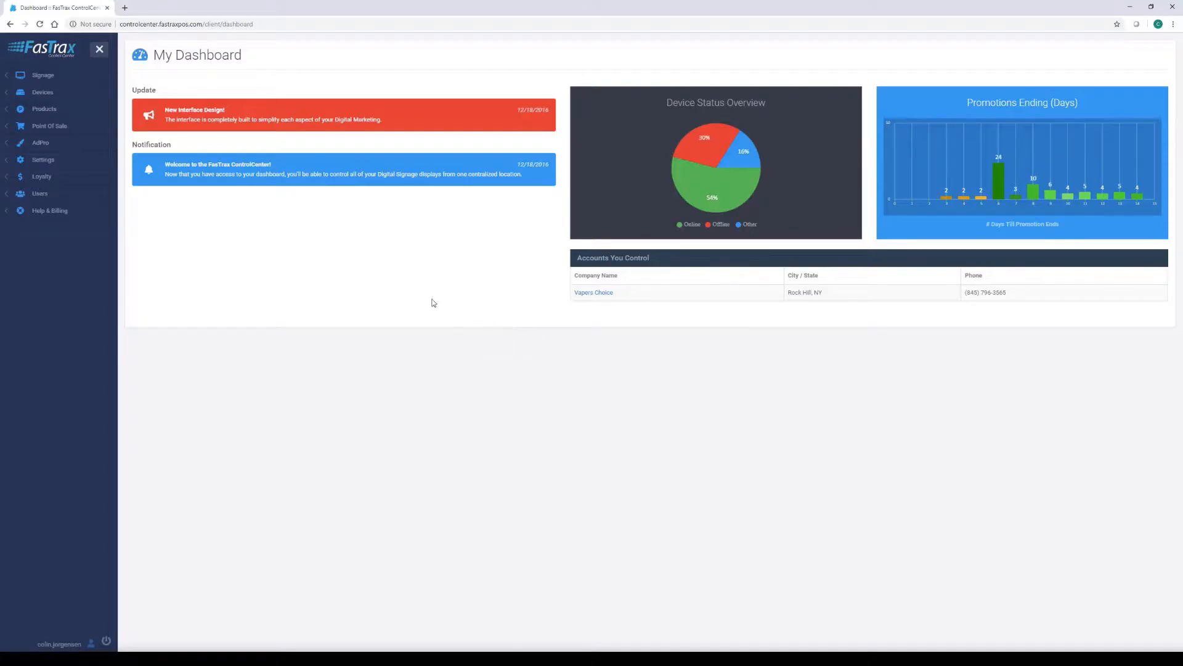
click(42, 143)
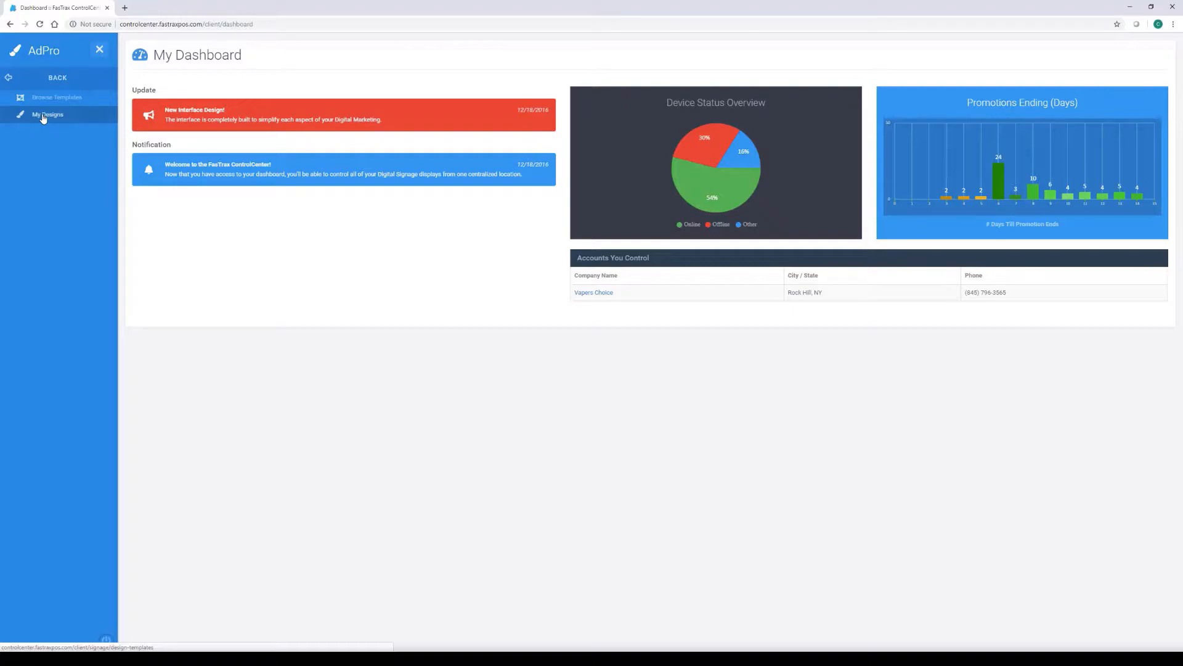
click(43, 117)
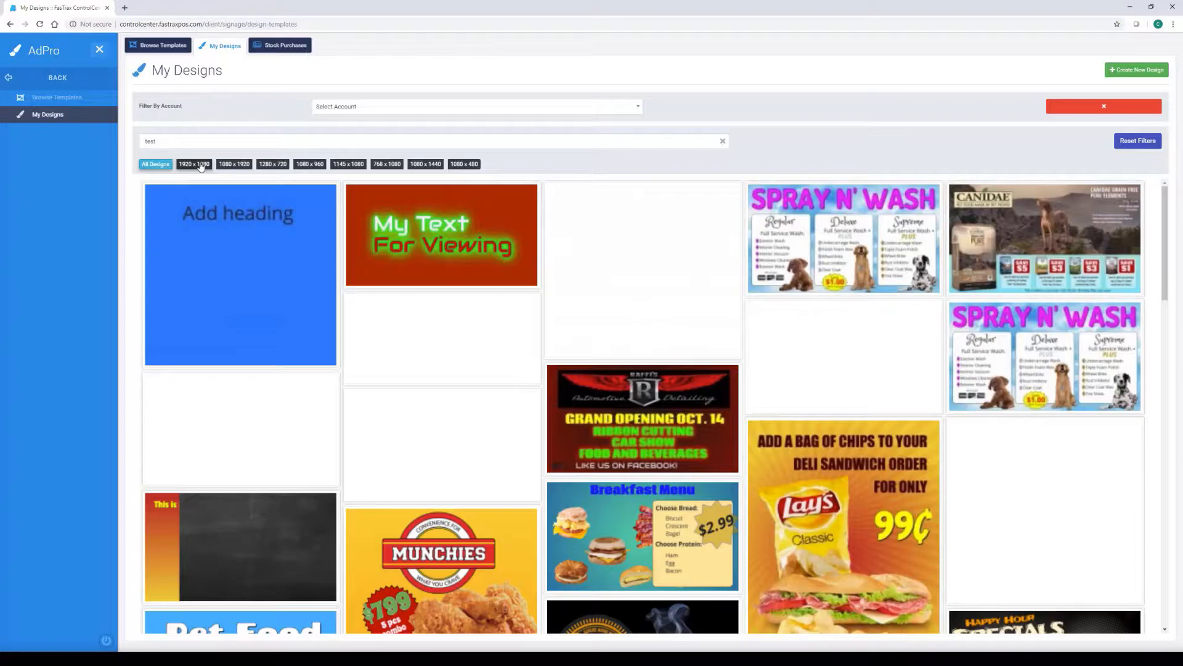
click(201, 165)
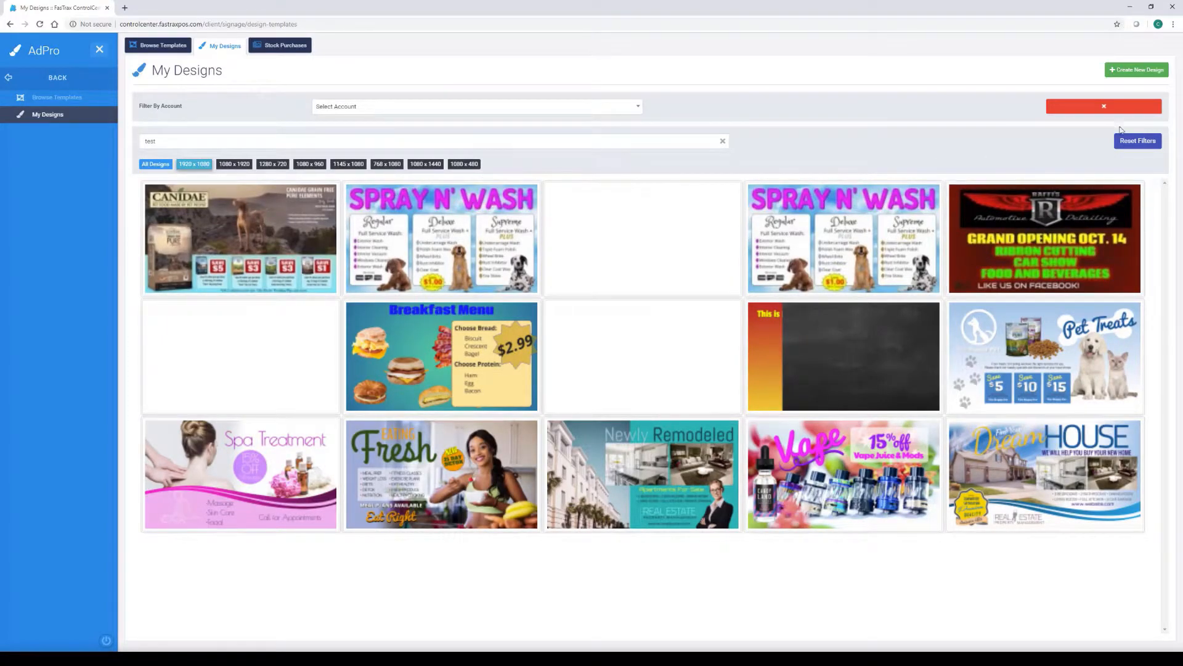
Step: Create and save a new Fullscreen Vertical design (1080 x 1920) titled Vape Party
click(1140, 70)
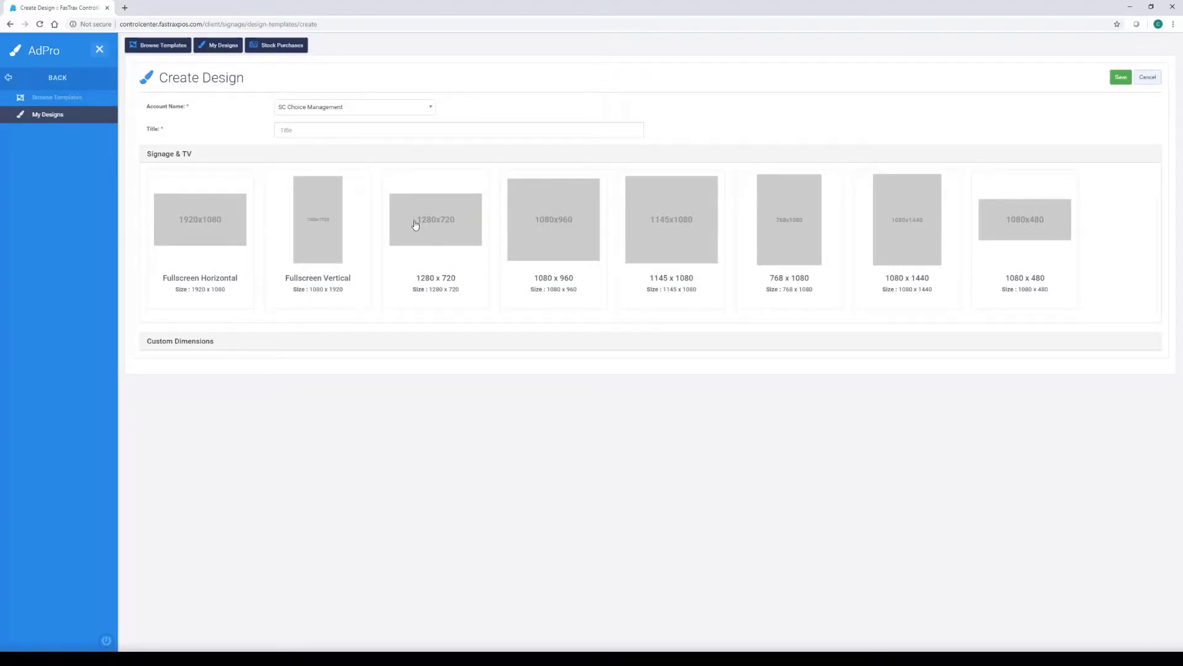
click(326, 233)
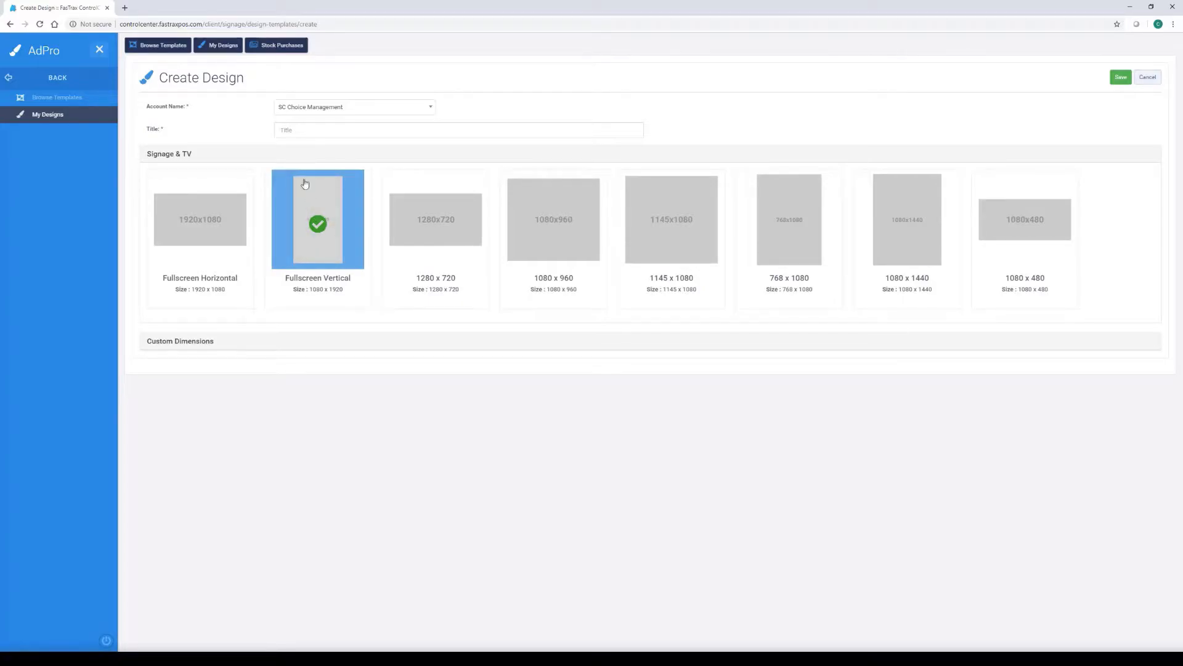
click(295, 132)
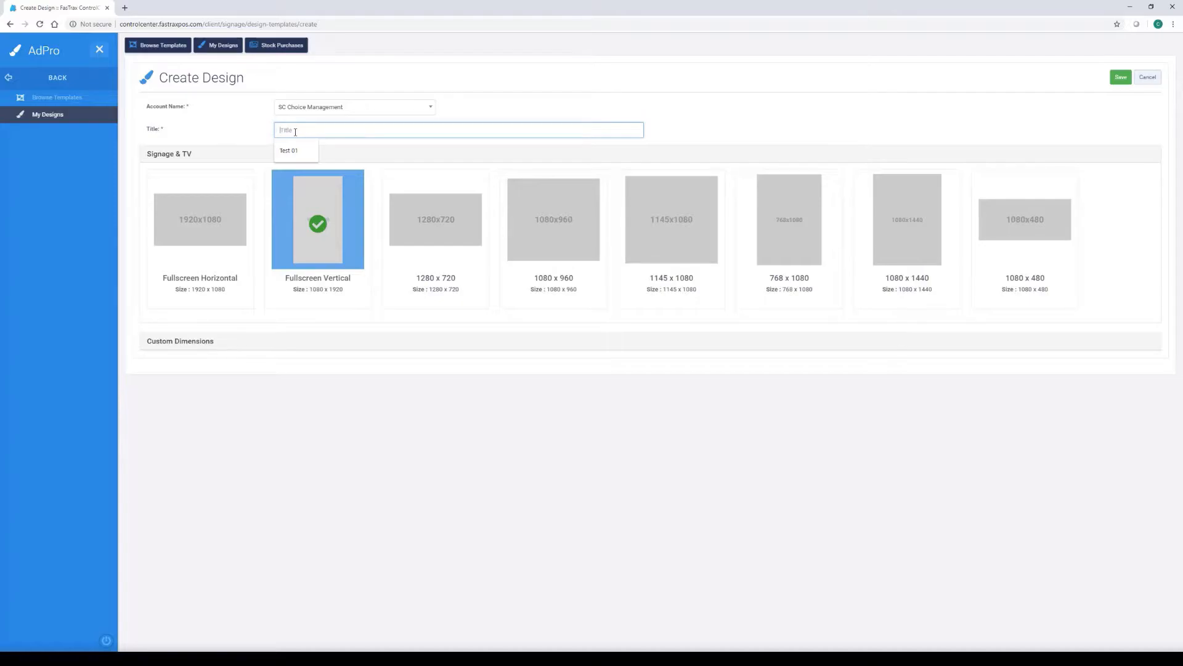
text(T)
key(BackSpace)
text(Vape Party)
click(1116, 81)
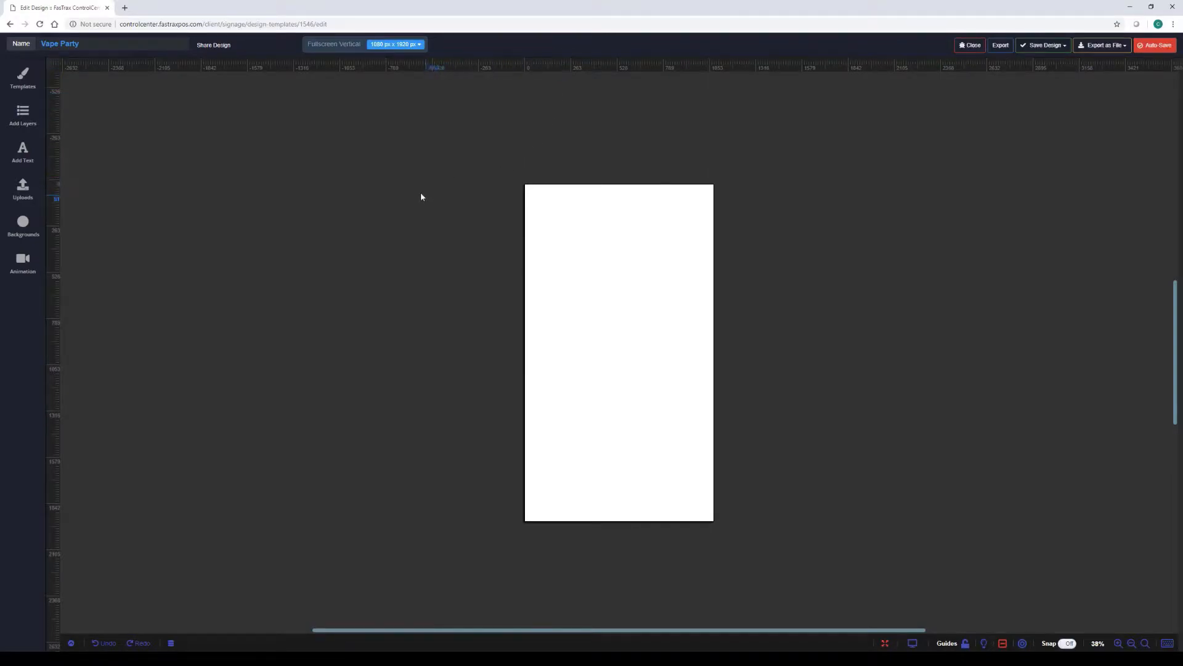
Step: Try dark navy and medium purple as solid backgrounds, settling on the darkest purple for the canvas
click(18, 232)
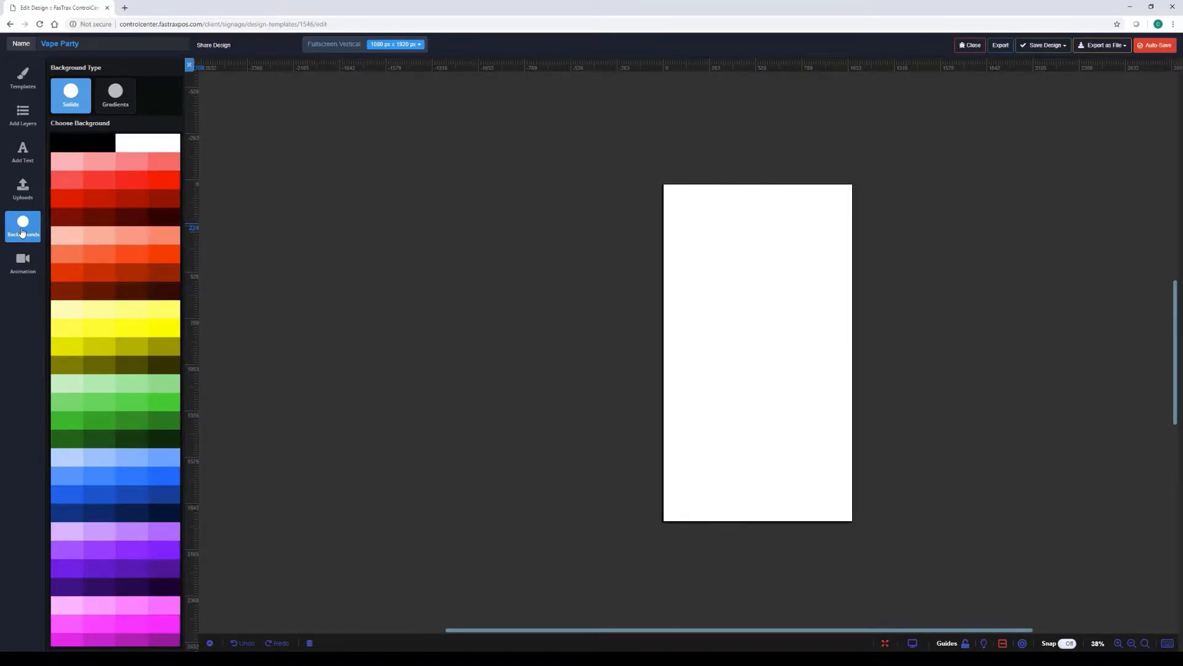
click(169, 515)
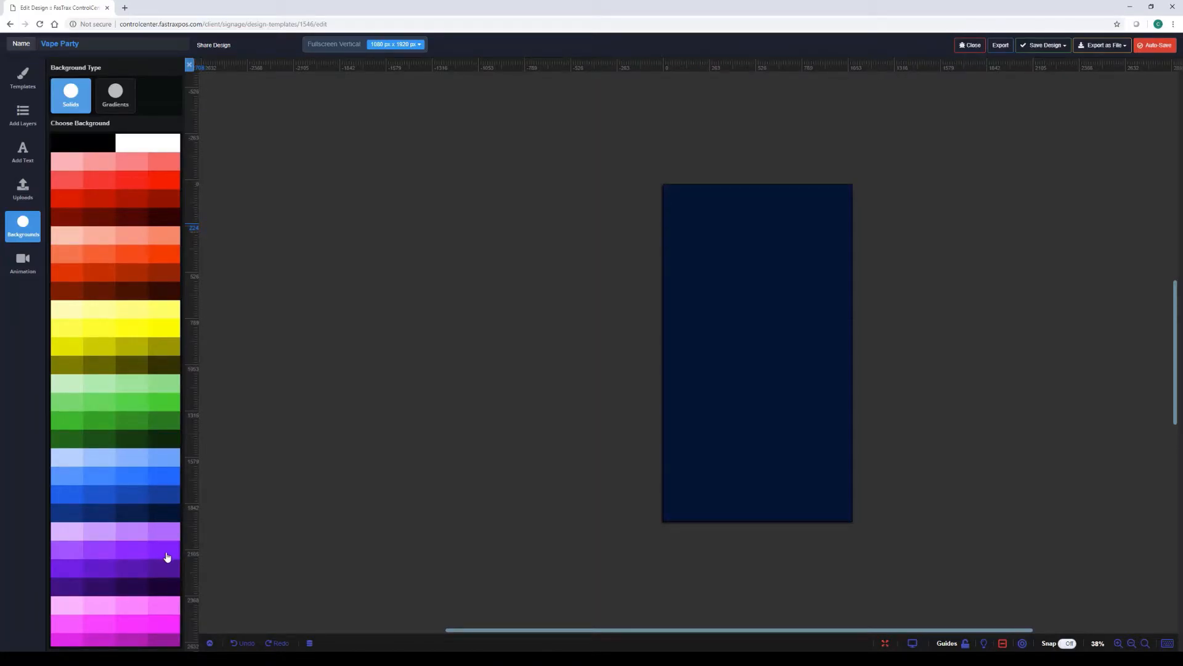
click(167, 573)
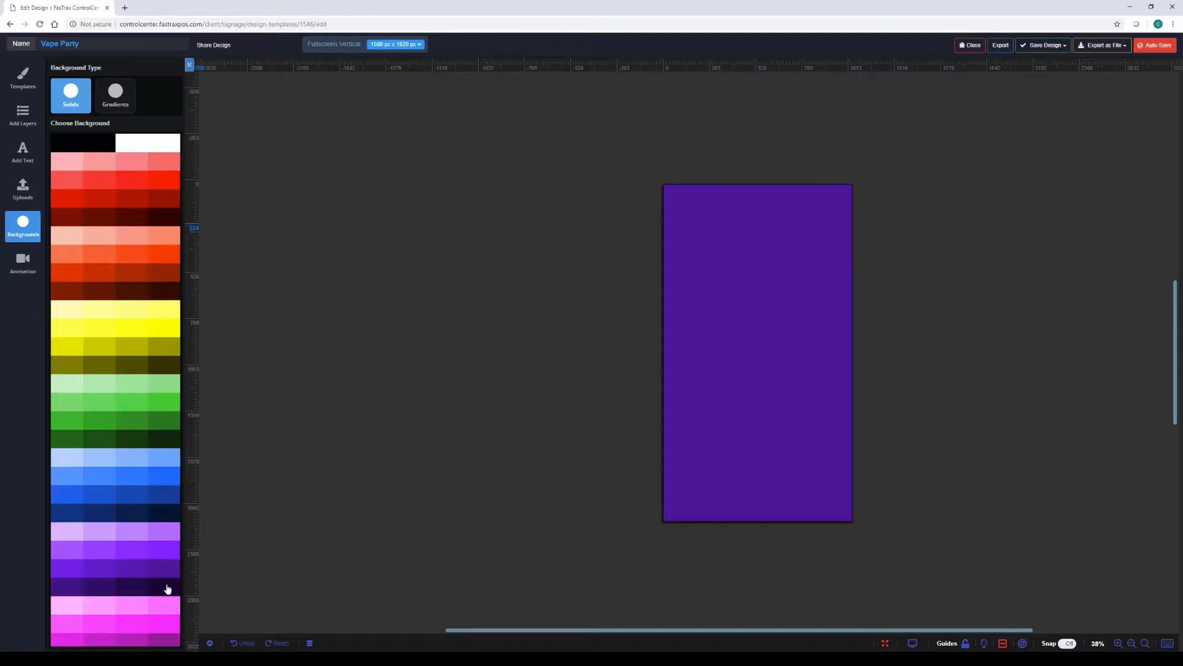
click(167, 589)
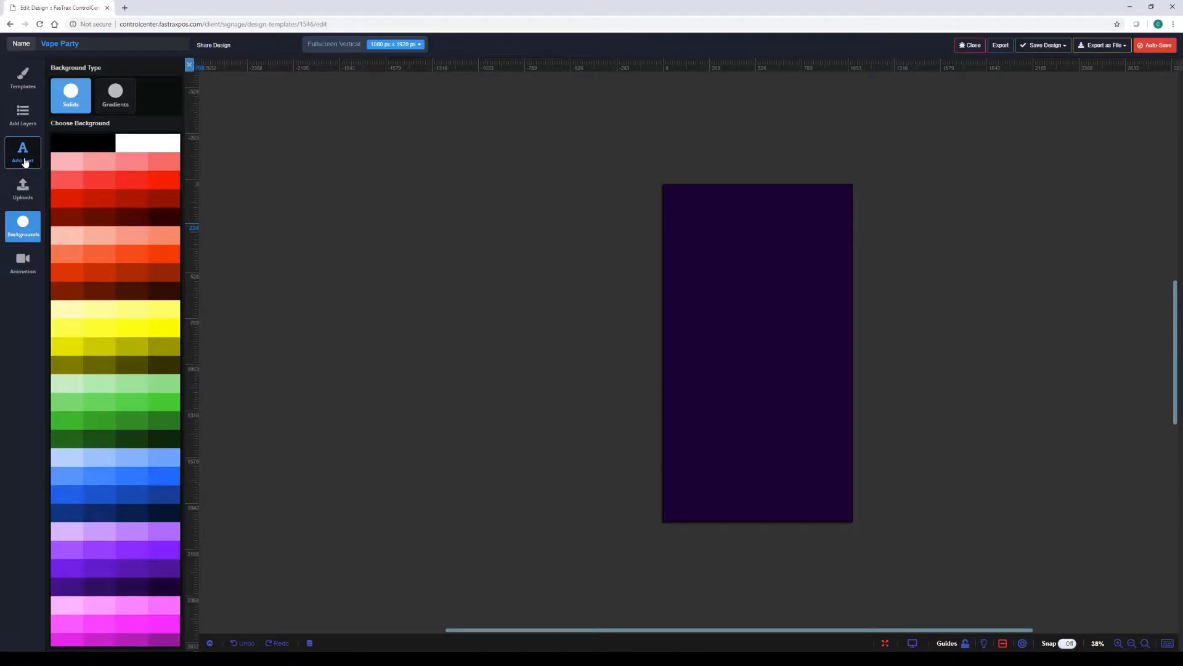
Step: Browse the image layer categories, switch to shape layers and place the blurred halftone dot circle on the canvas
click(27, 124)
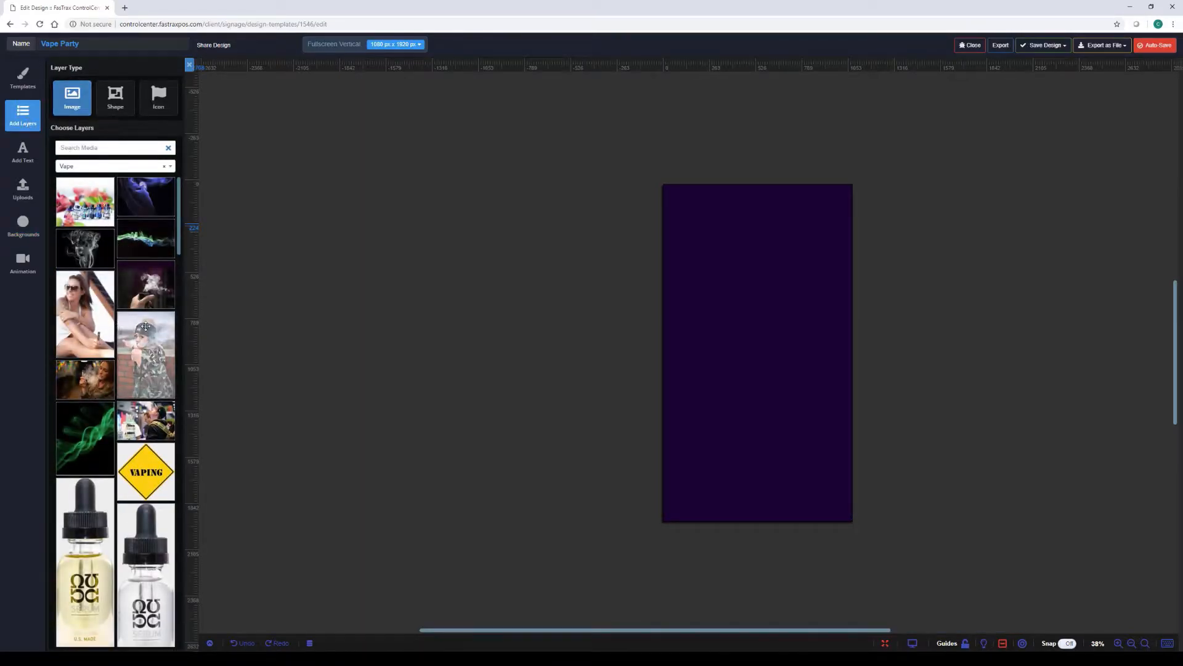
click(138, 168)
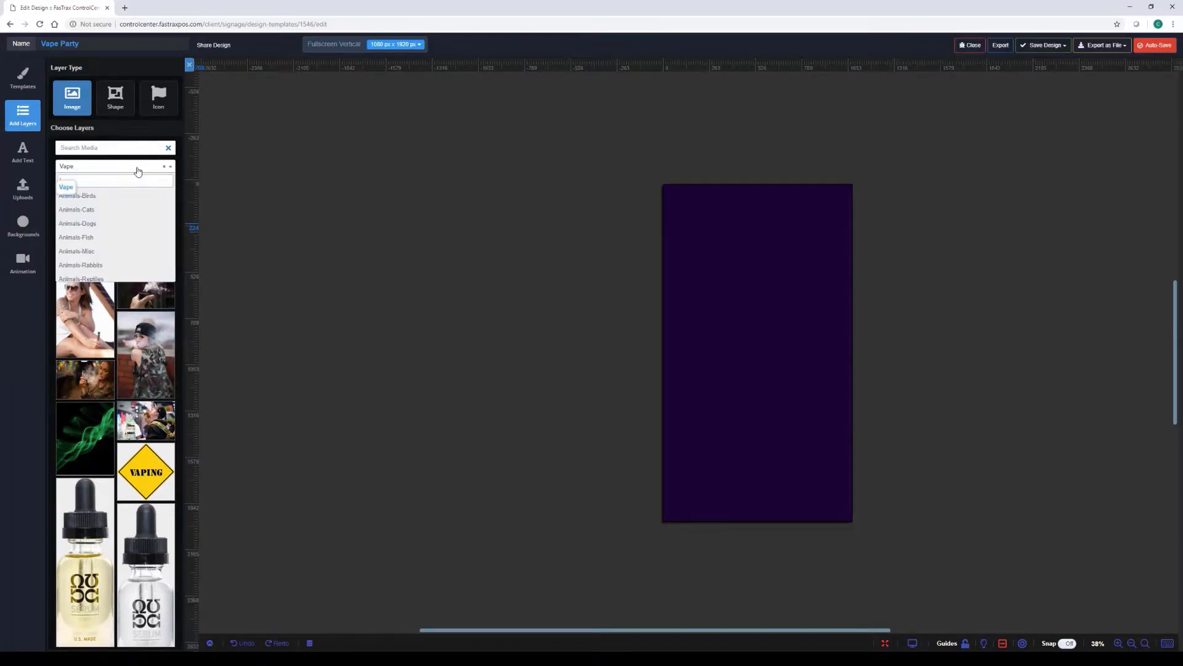
scroll(125, 216, down, 3)
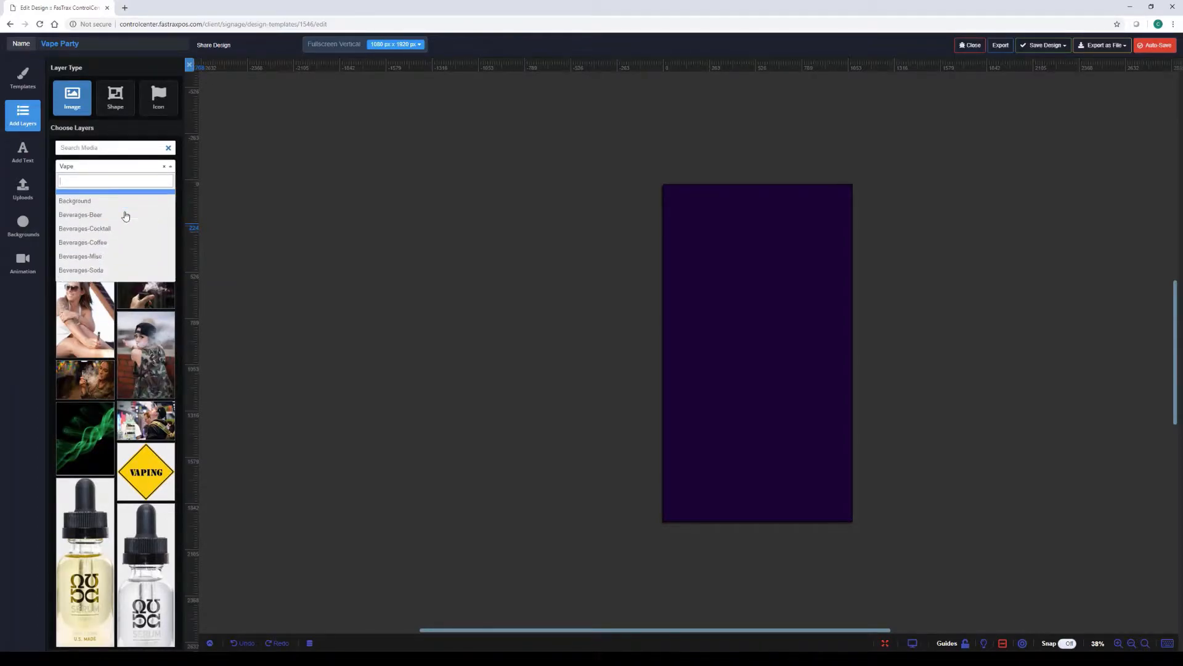
scroll(125, 216, down, 2)
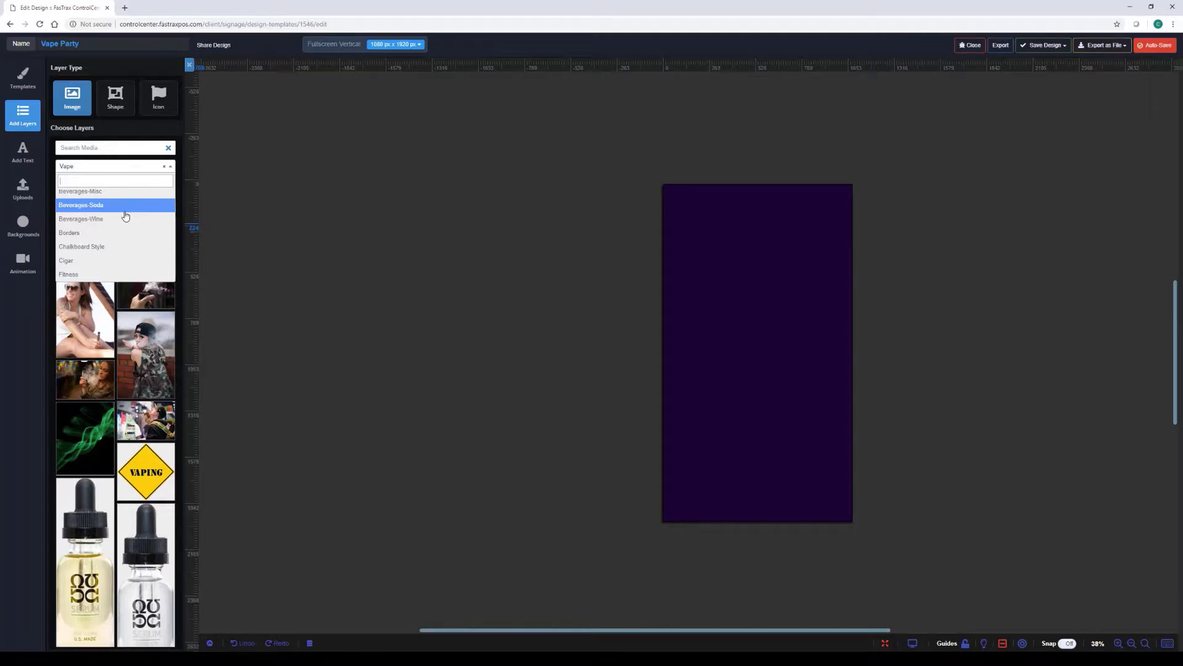
scroll(124, 216, down, 2)
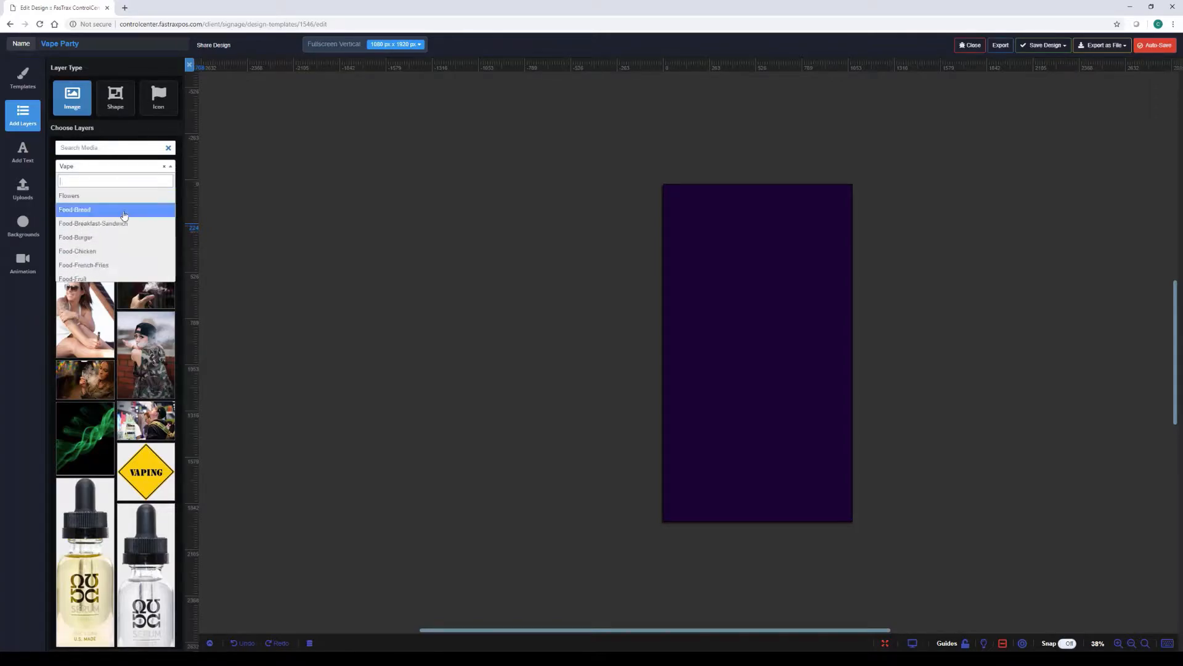
click(108, 109)
click(108, 109)
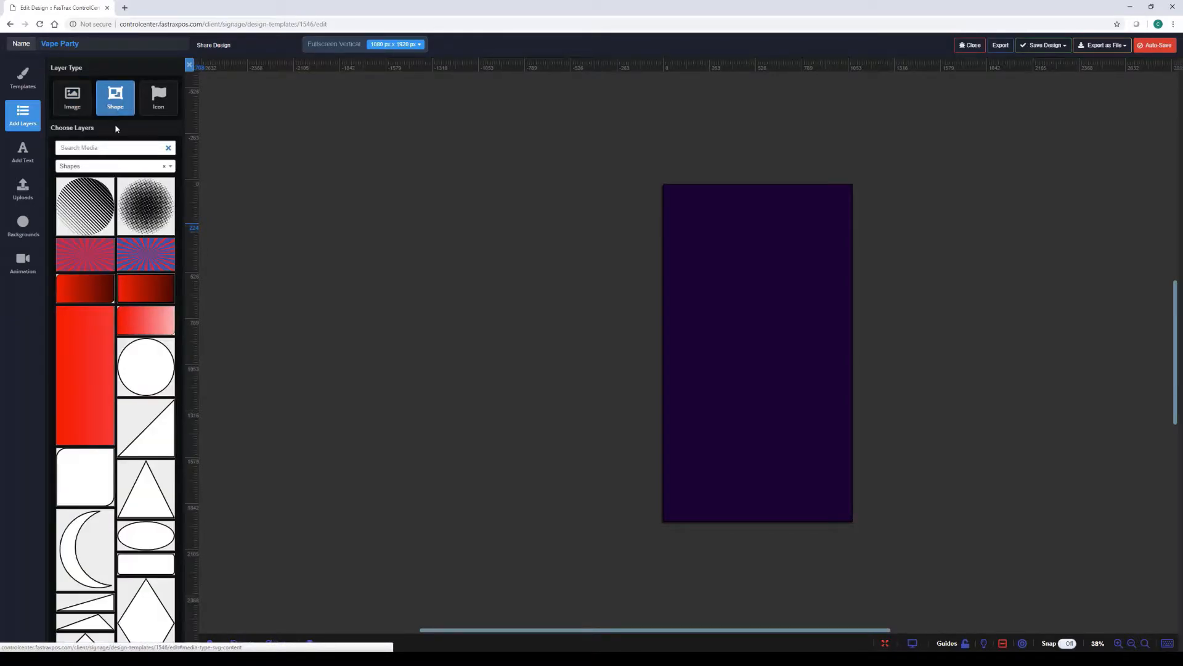
drag(141, 198, 663, 230)
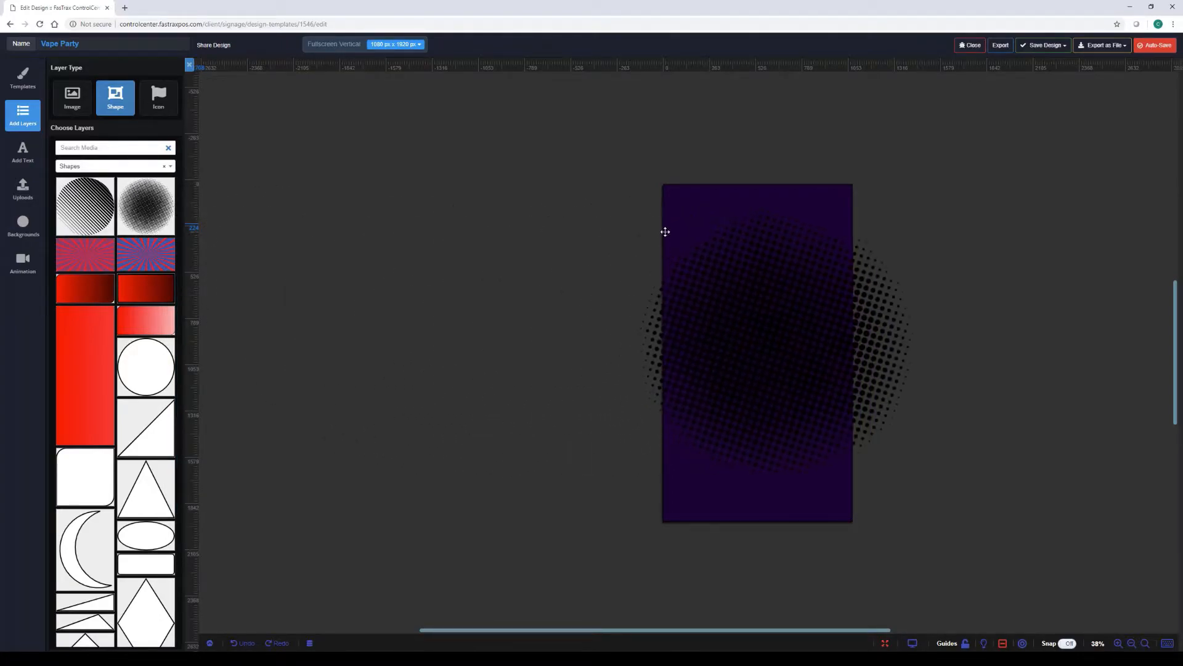
Step: Narrow the halftone circle into a vertical oval about as wide as the canvas and move it over the canvas
click(654, 237)
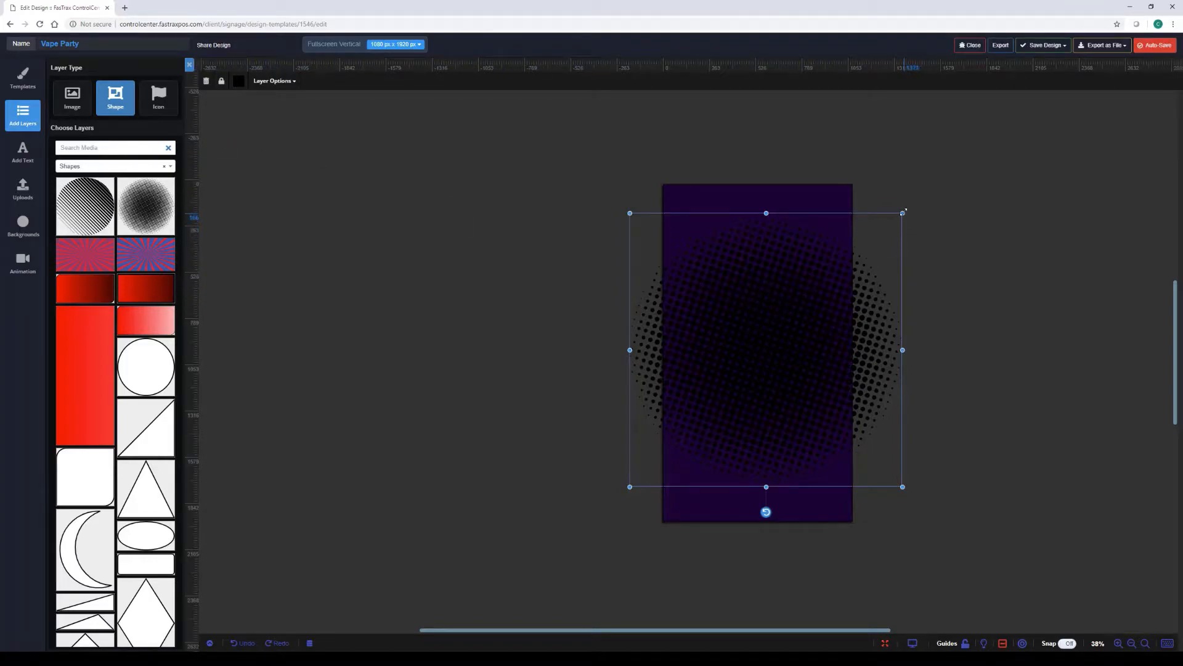
drag(905, 211, 818, 232)
drag(741, 285, 767, 281)
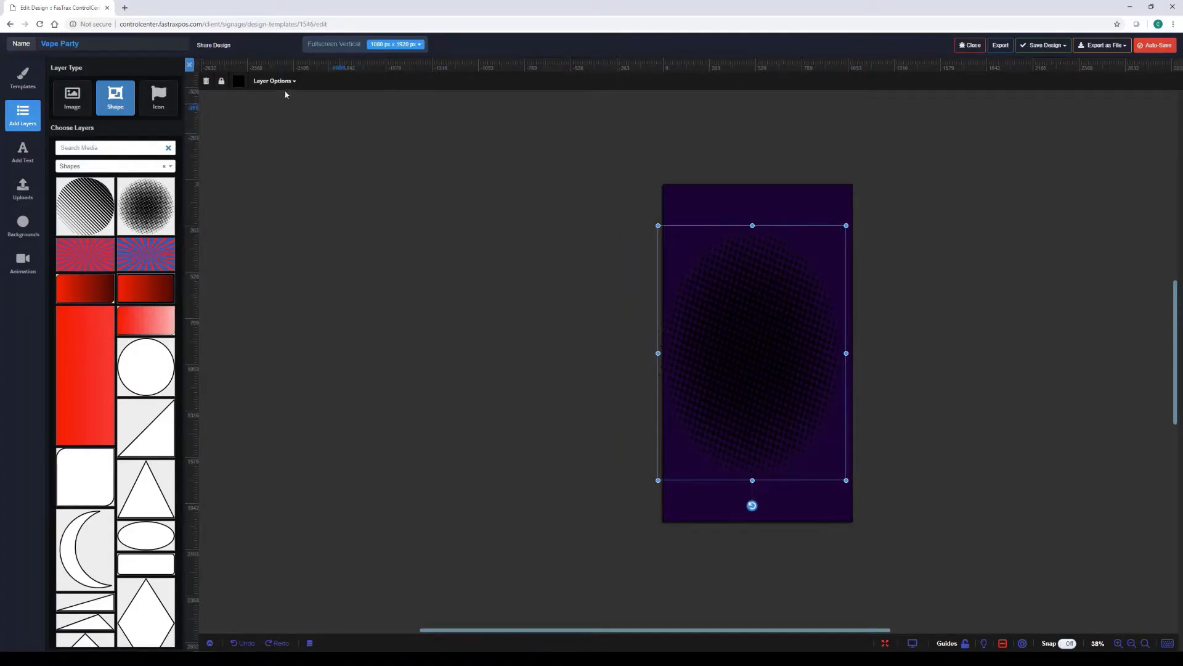
Step: Try violet #90f as the halftone shape's fill and settle on magenta #f0f
click(237, 82)
click(245, 123)
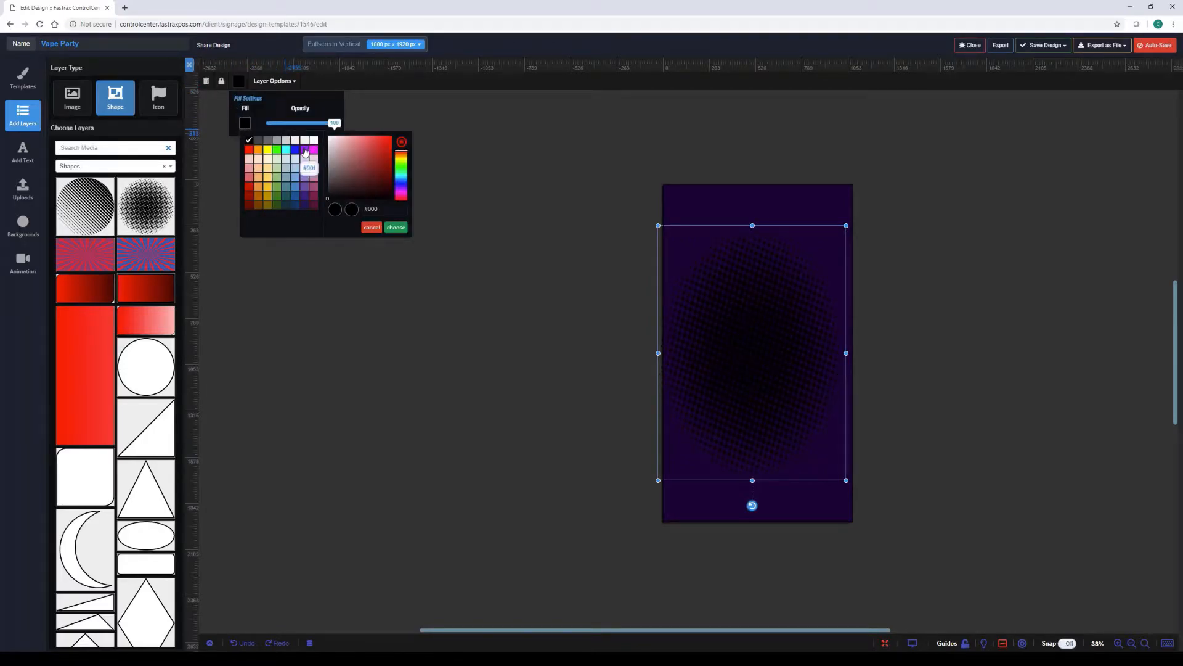
click(304, 150)
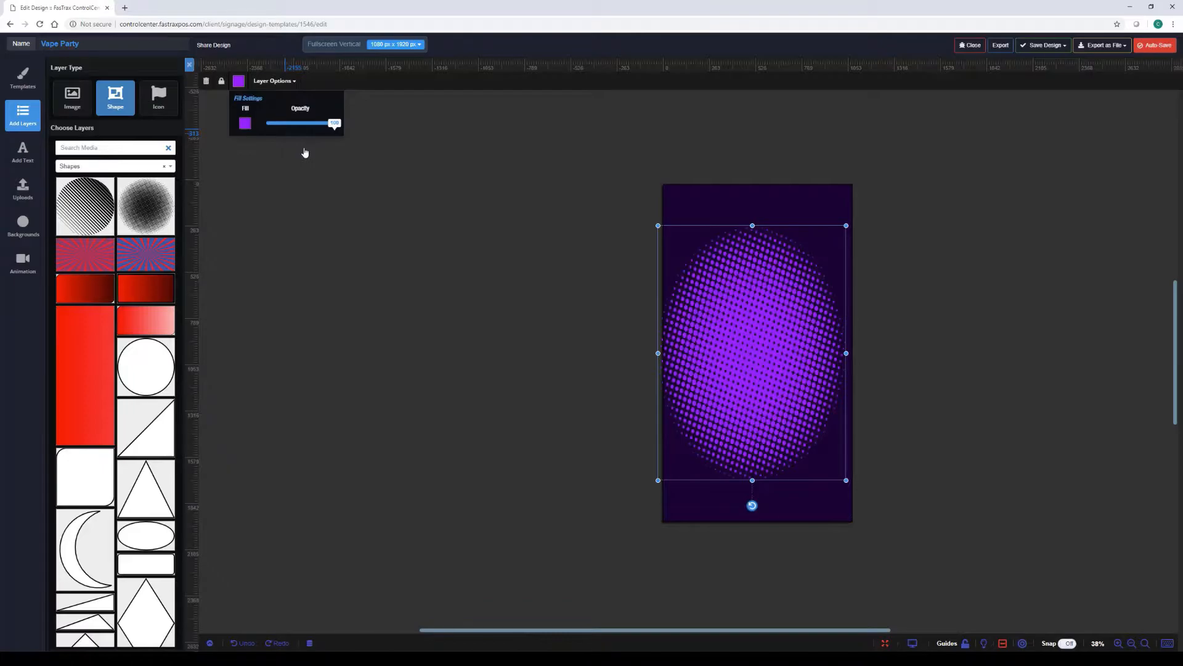
click(245, 123)
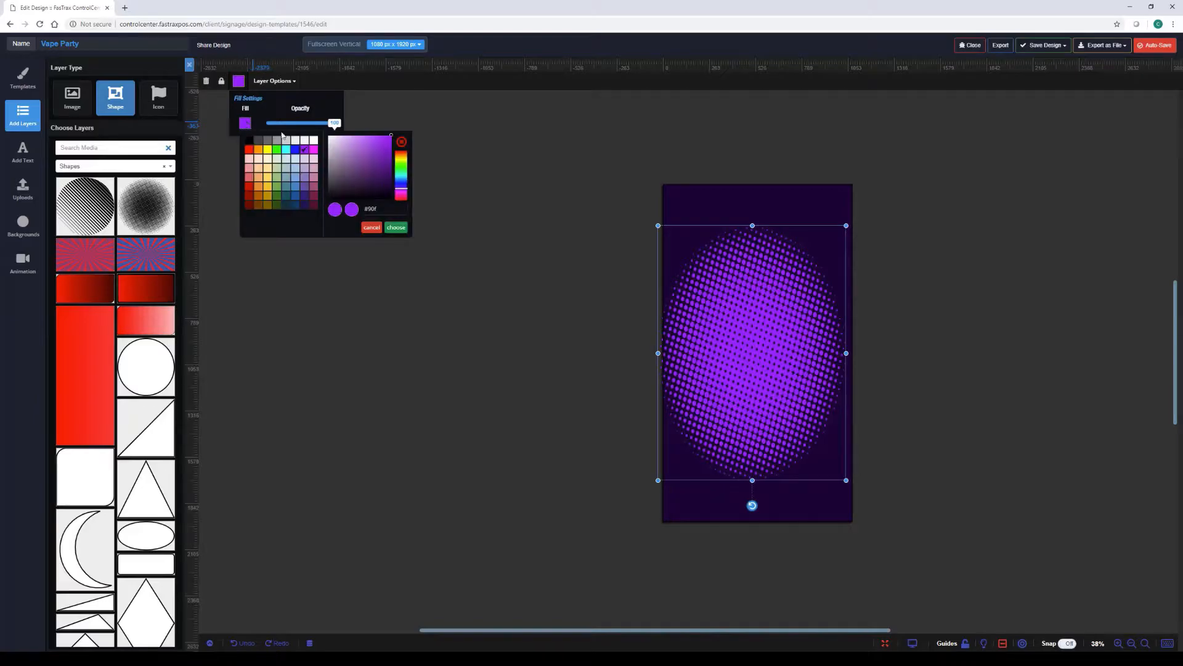
click(314, 151)
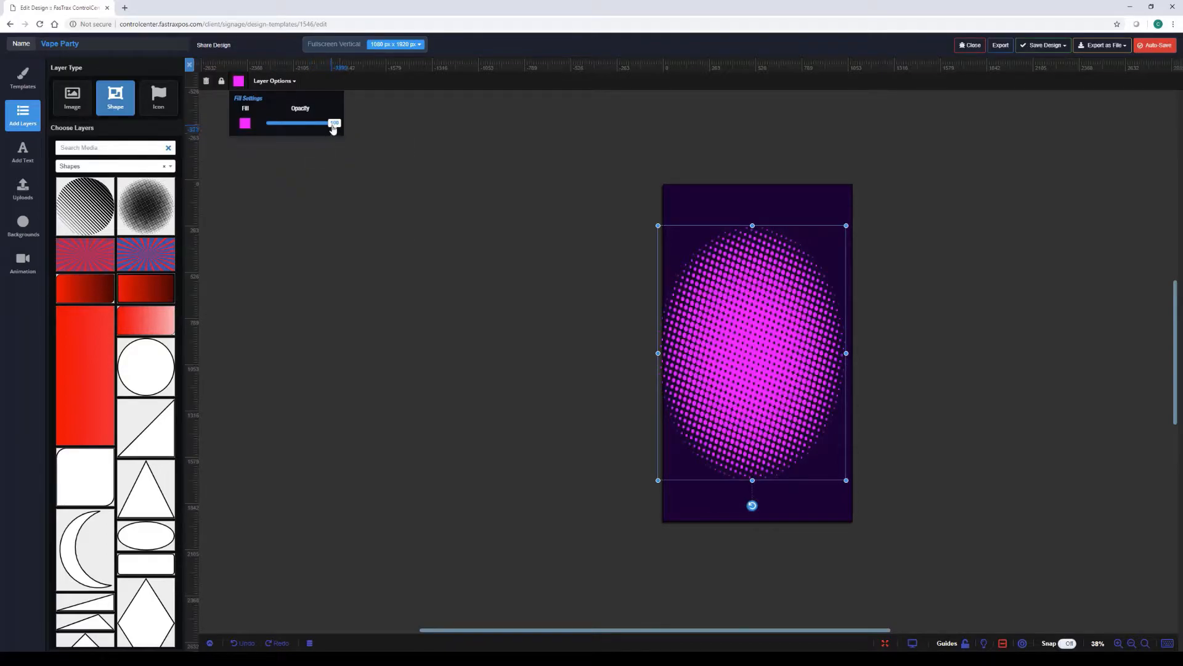
Step: Reduce the halftone shape's opacity to about 40 and shift the shape slightly up to centre it on the canvas
drag(333, 126, 293, 126)
drag(697, 353, 701, 343)
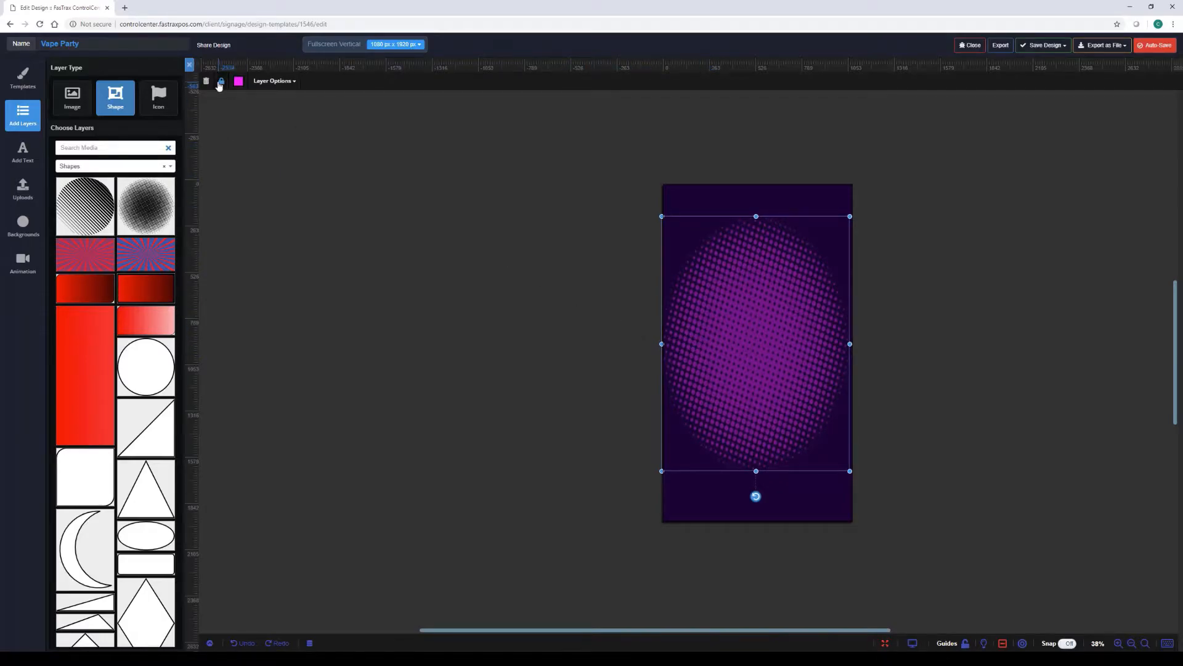
Step: Compare the violet #90f fill on the halftone shape, restore magenta #f0f, and lower the opacity to about 34
click(238, 82)
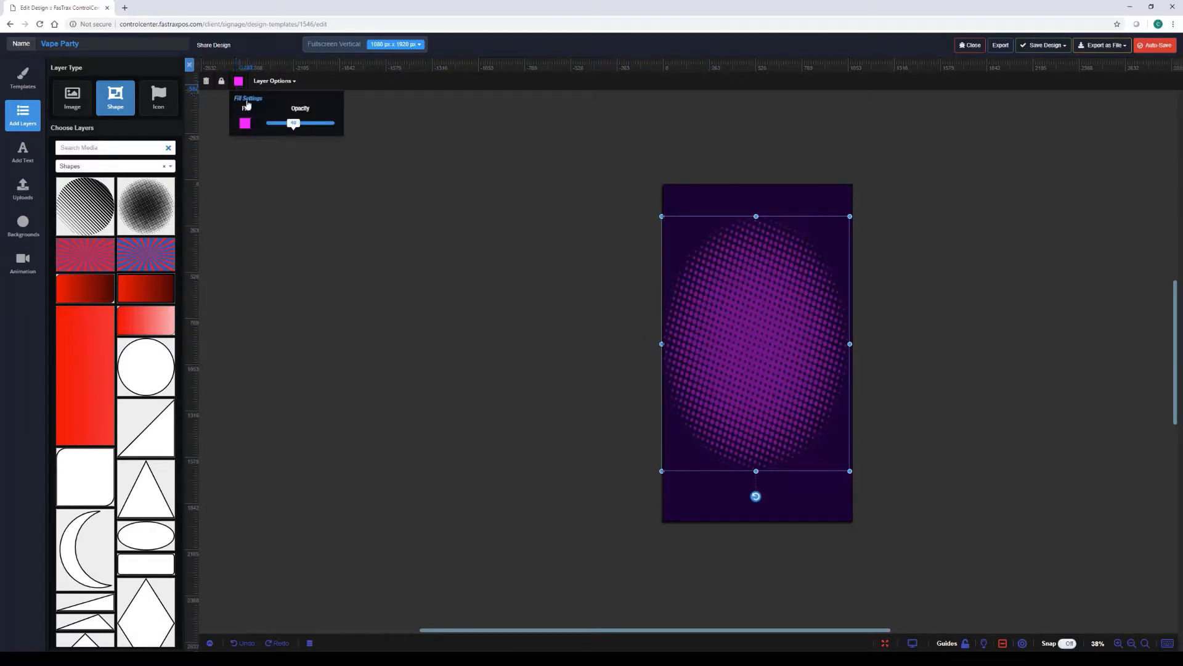
click(245, 124)
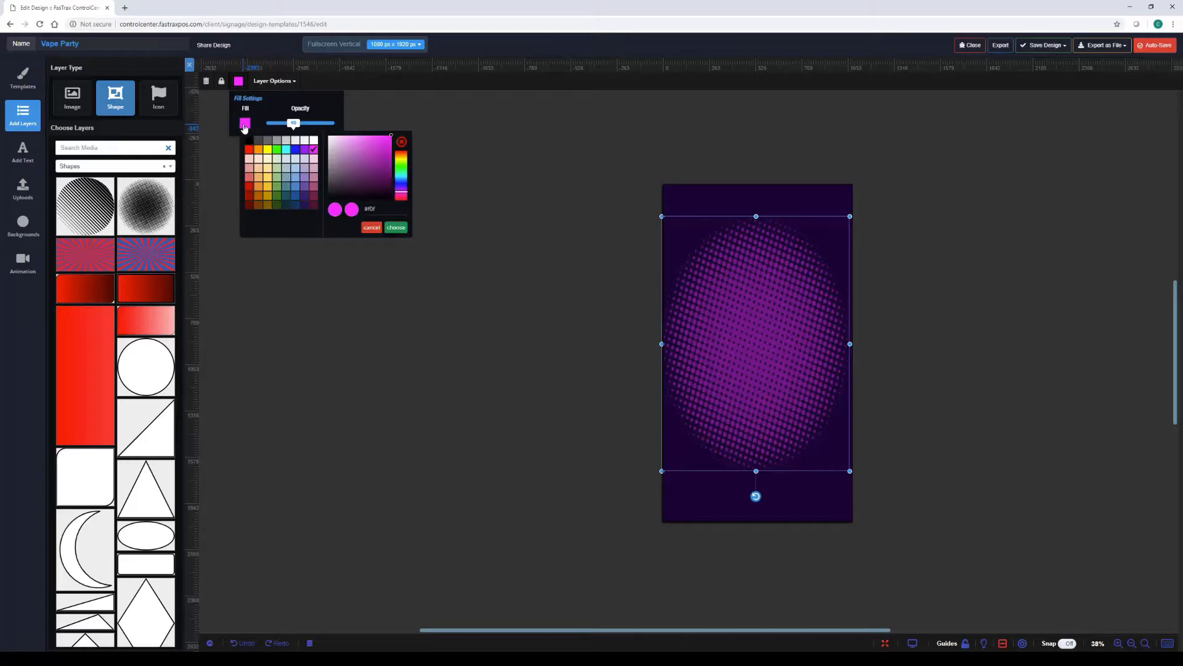
click(305, 152)
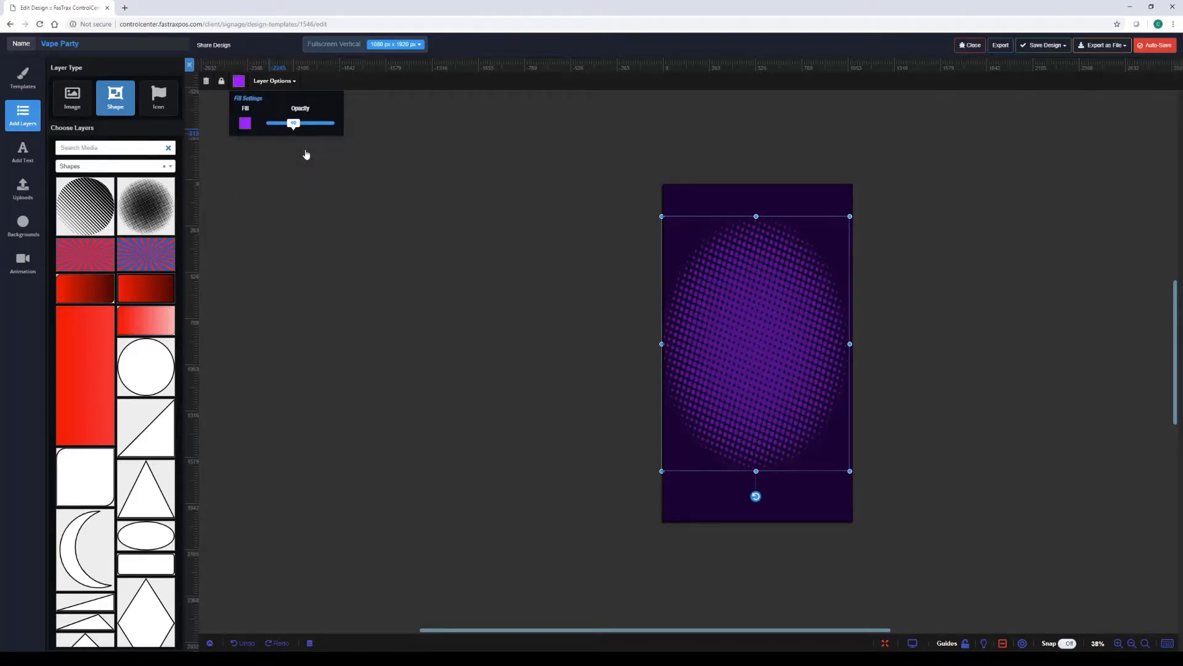
click(245, 123)
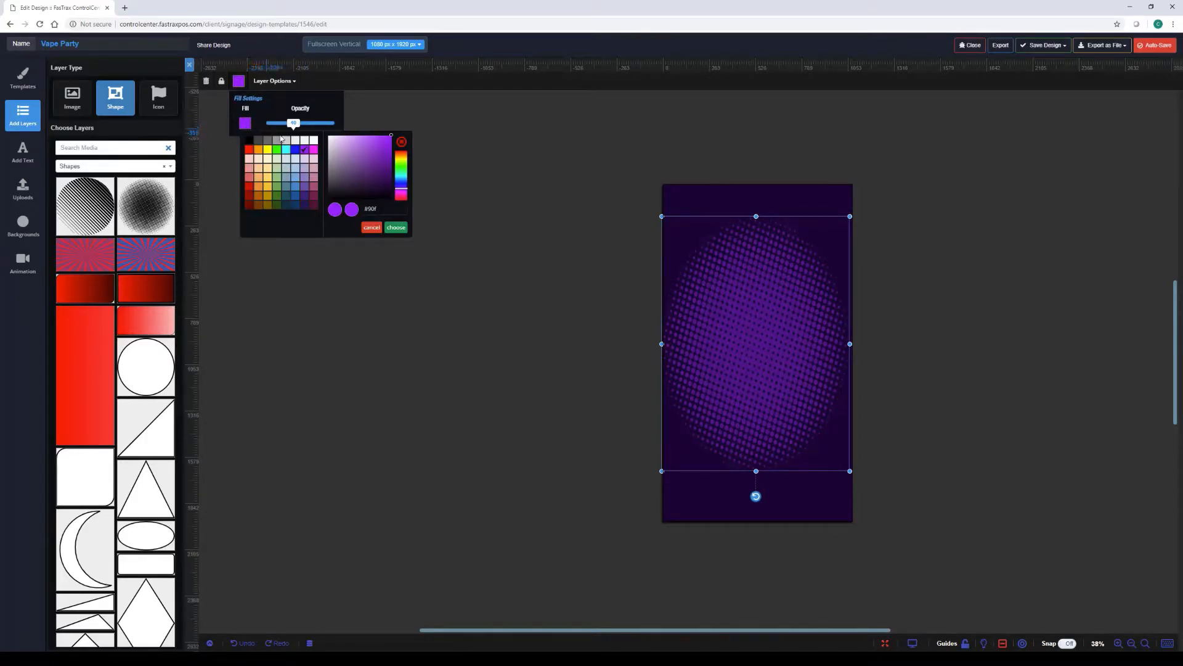
click(314, 153)
drag(293, 123, 287, 125)
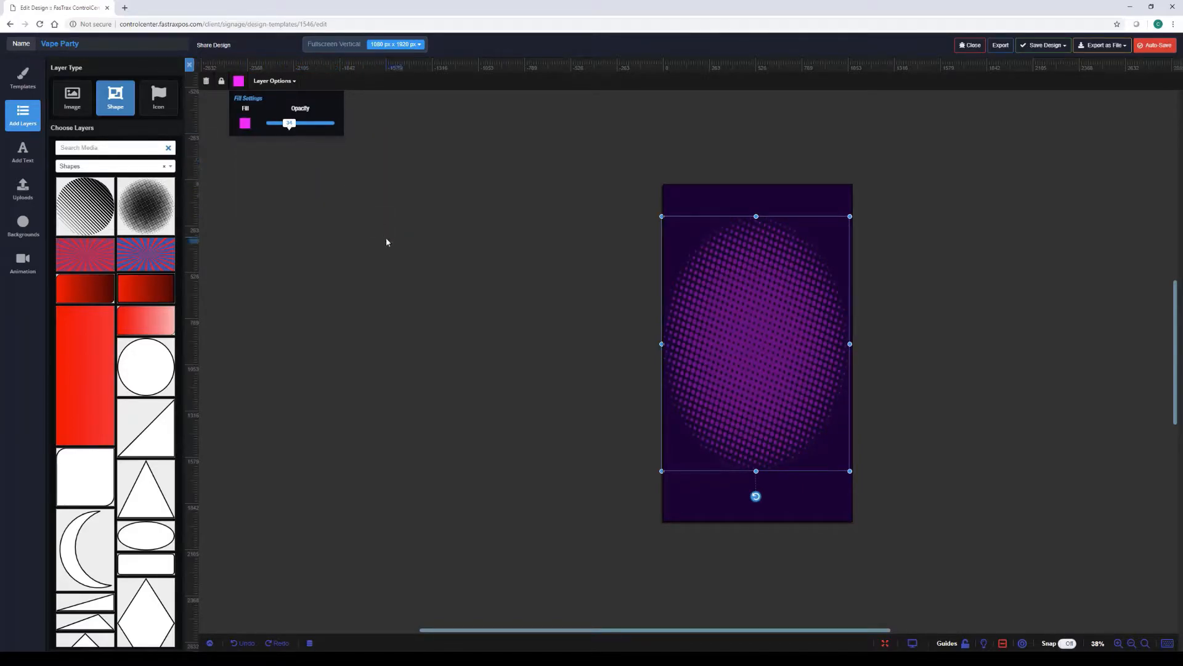
click(387, 242)
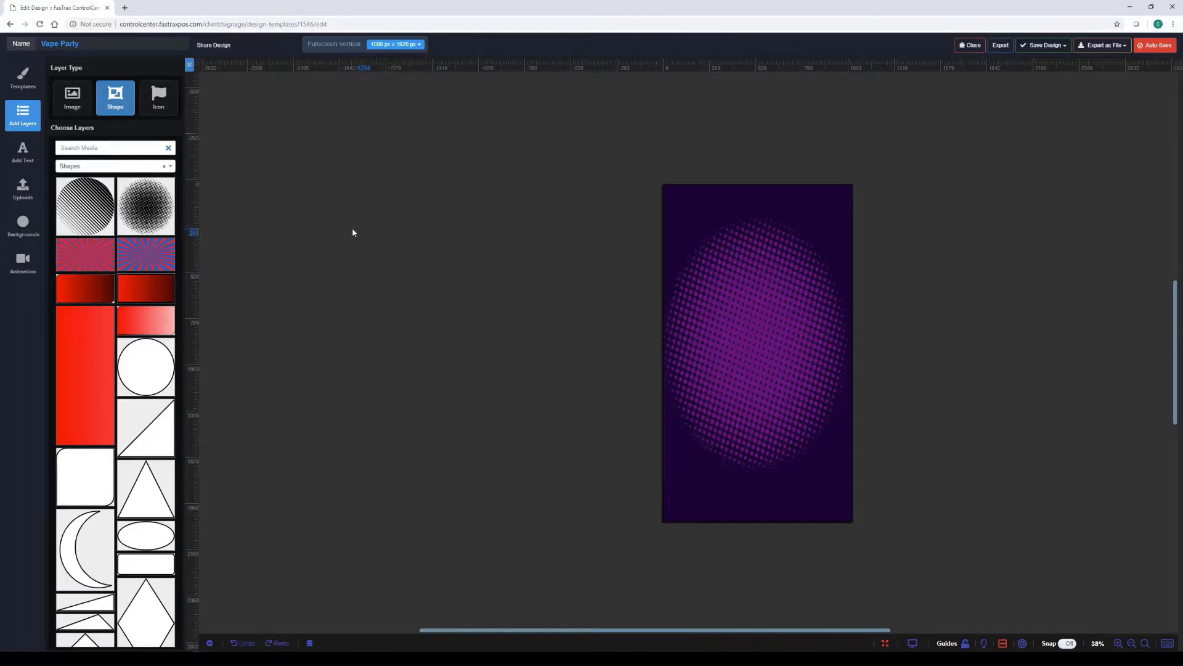
Step: Add a text layer in the Bold special font (Impact) to the canvas and colour it white #fff
click(23, 153)
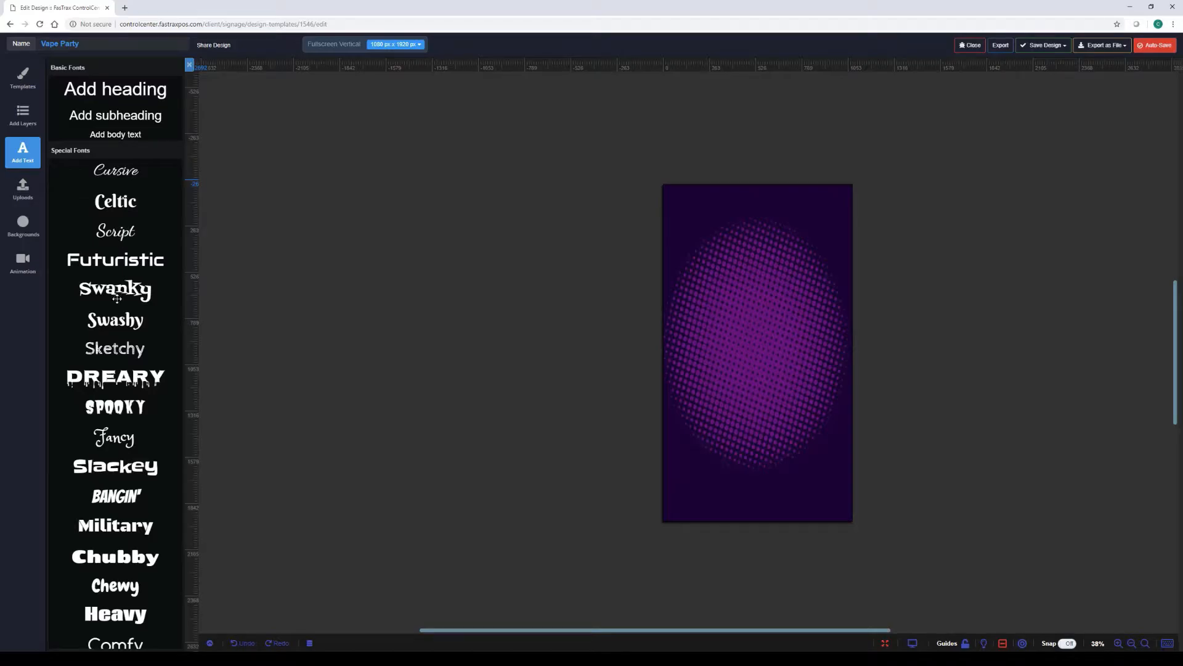
scroll(117, 317, down, 1)
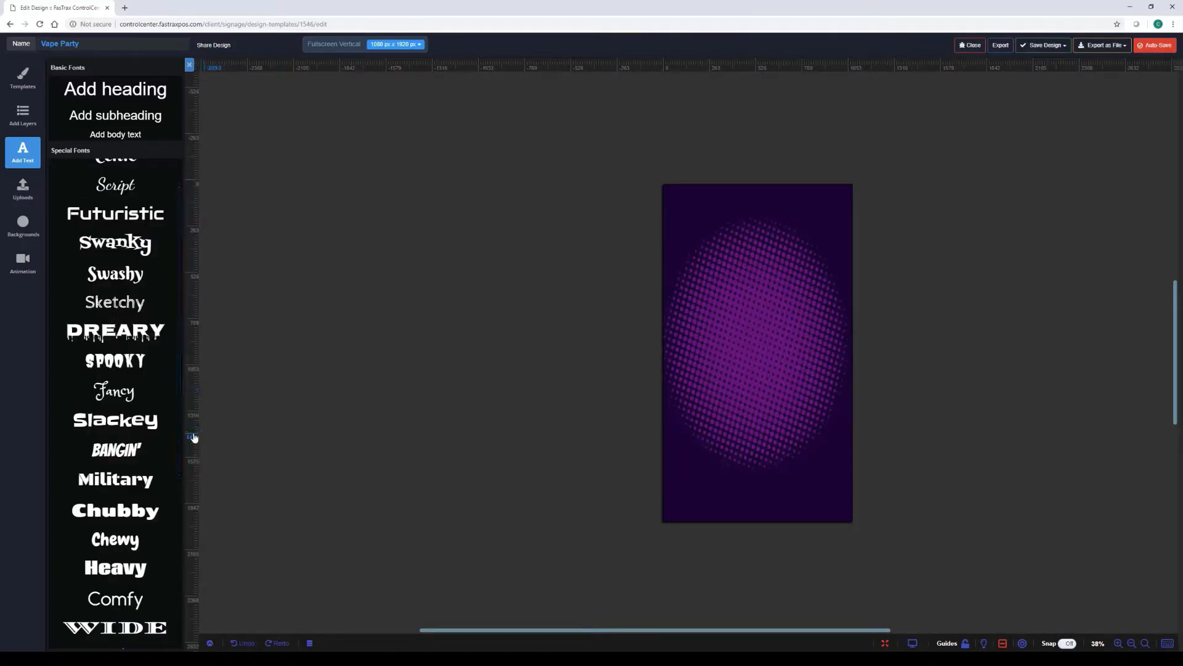
drag(180, 442, 169, 607)
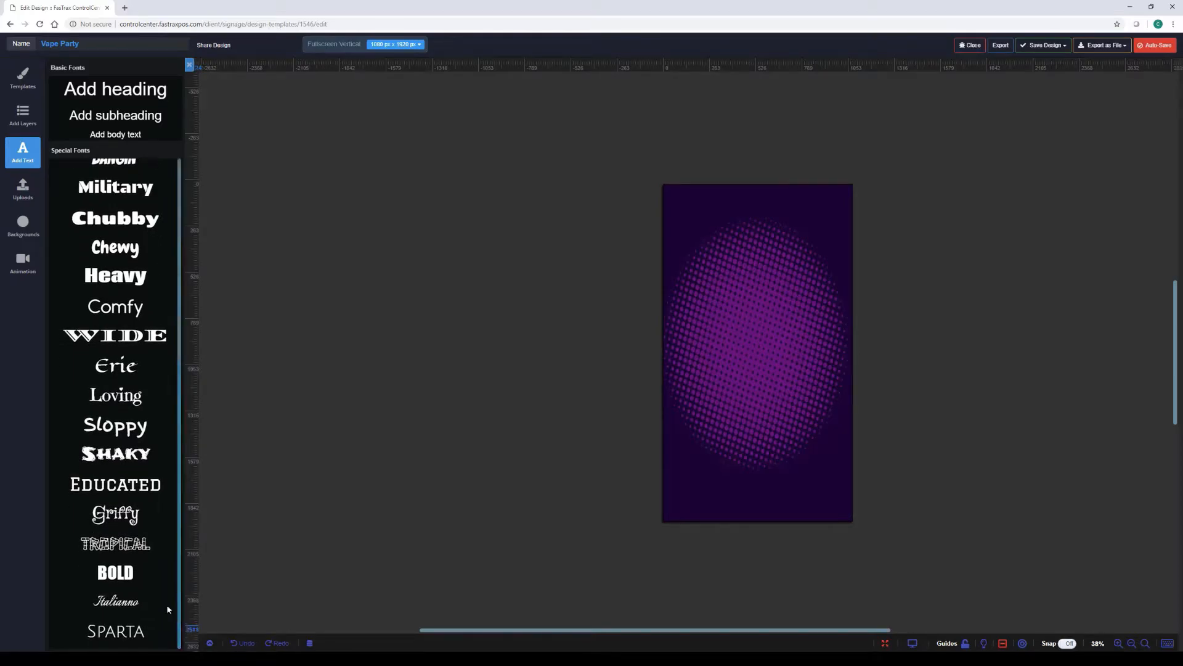
click(116, 572)
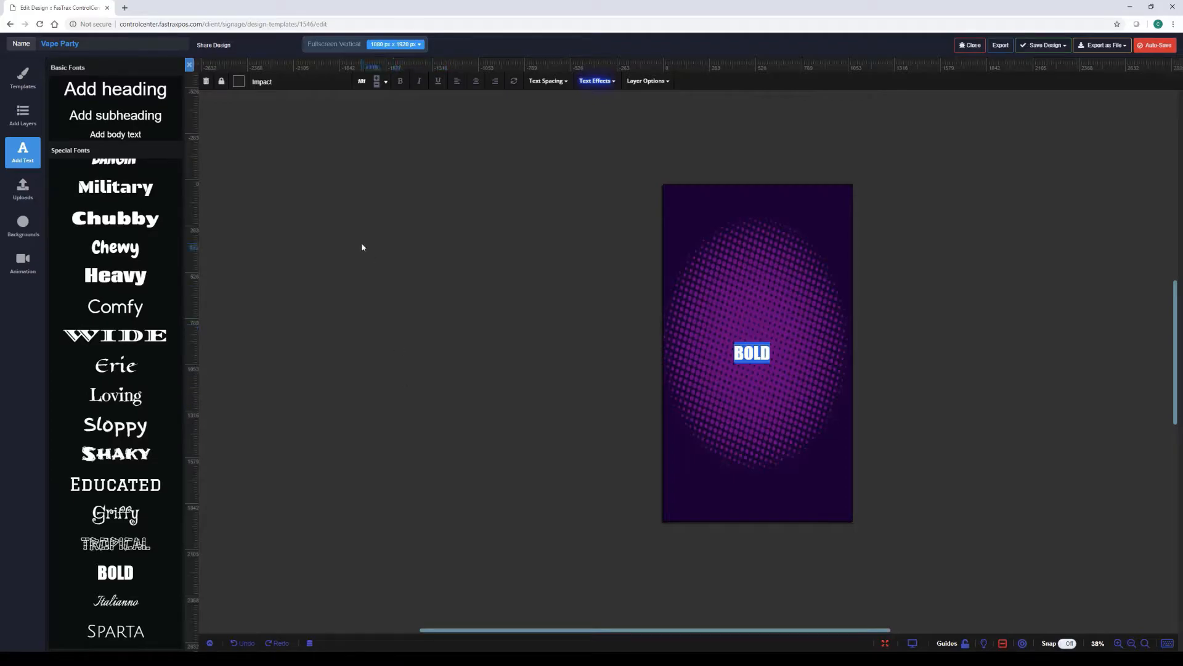
click(239, 81)
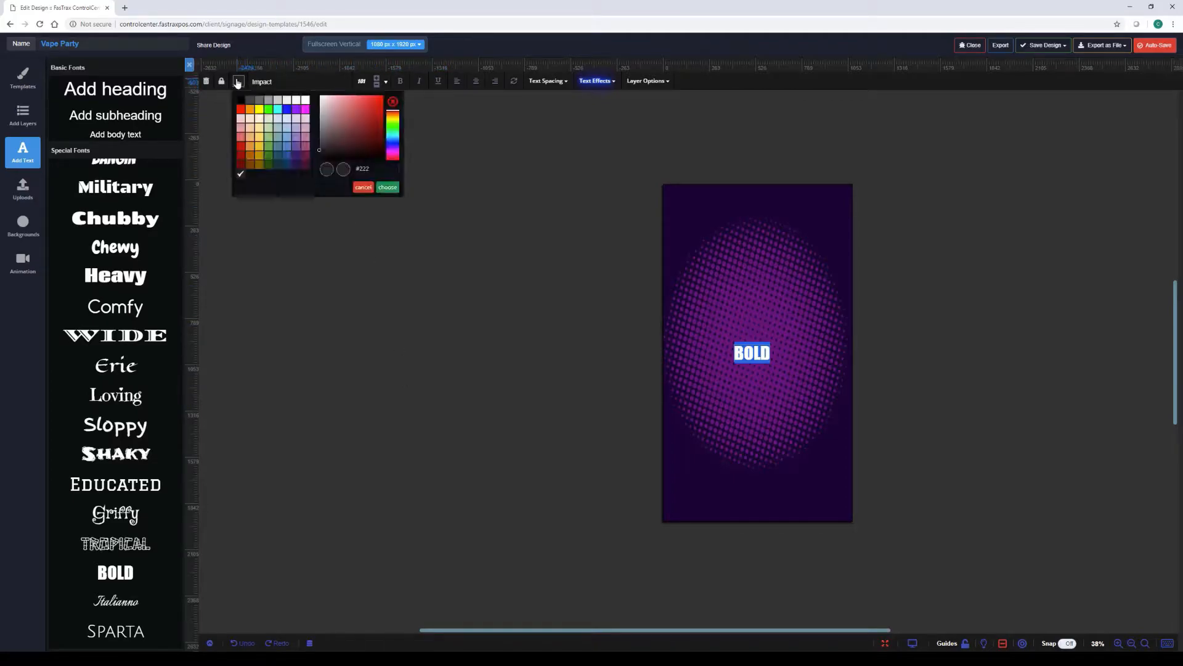
click(305, 101)
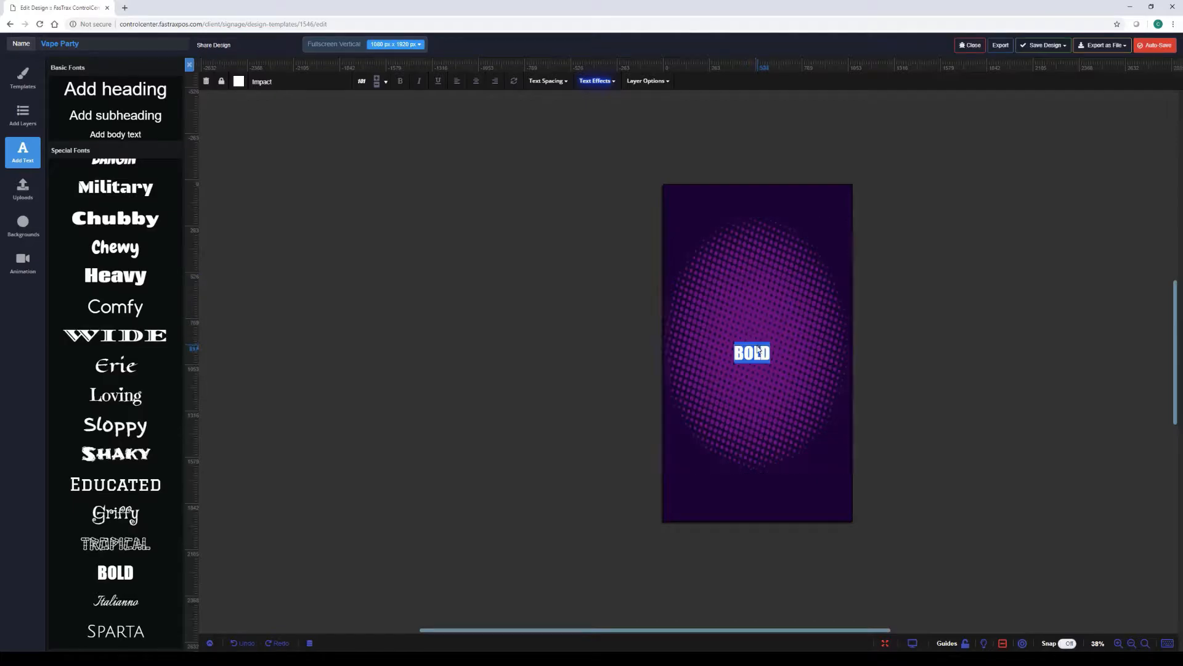
click(627, 357)
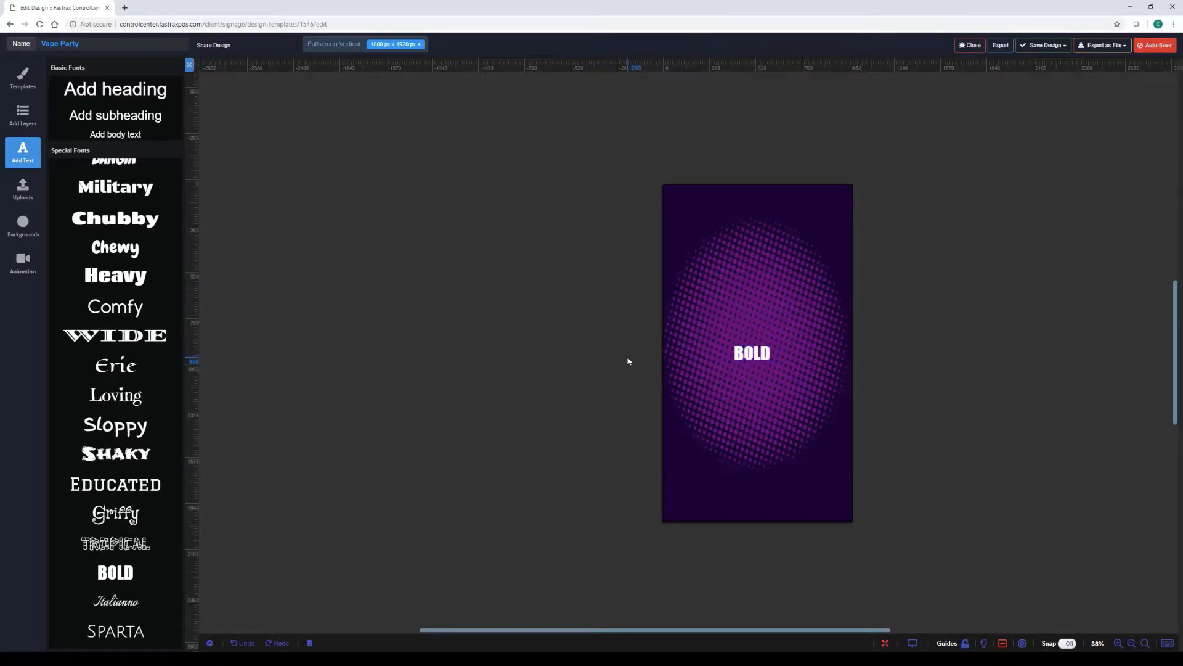
Step: Enlarge the BOLD text to about two thirds of the canvas width and move it to the canvas's upper area
click(739, 357)
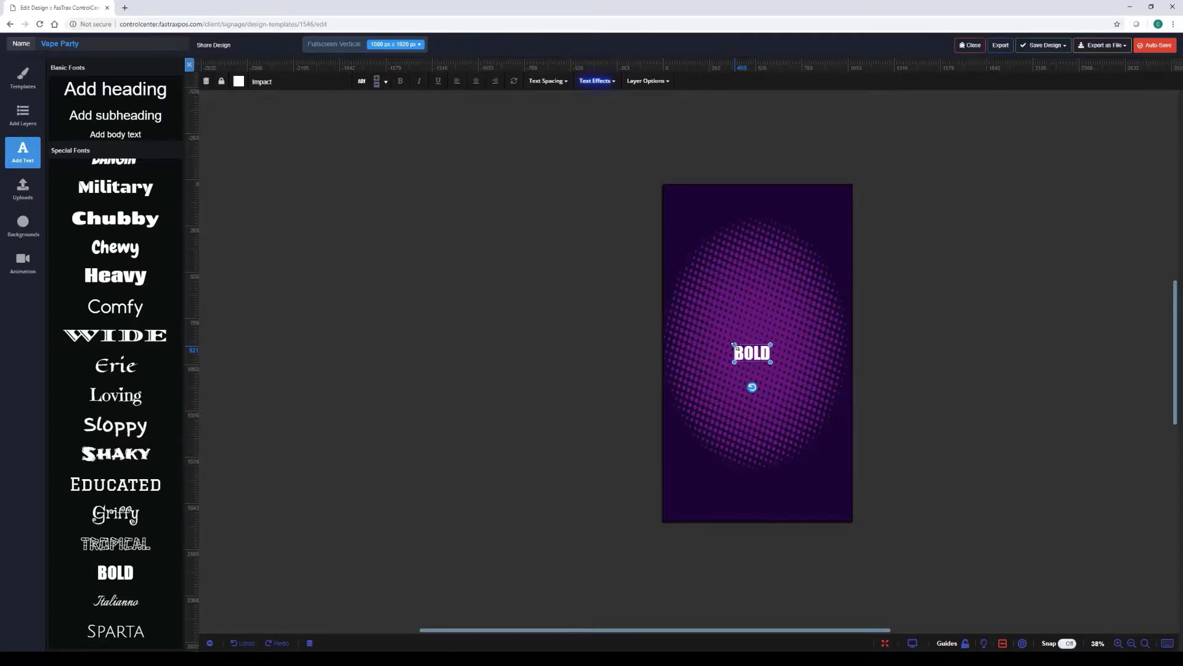
drag(734, 345, 646, 274)
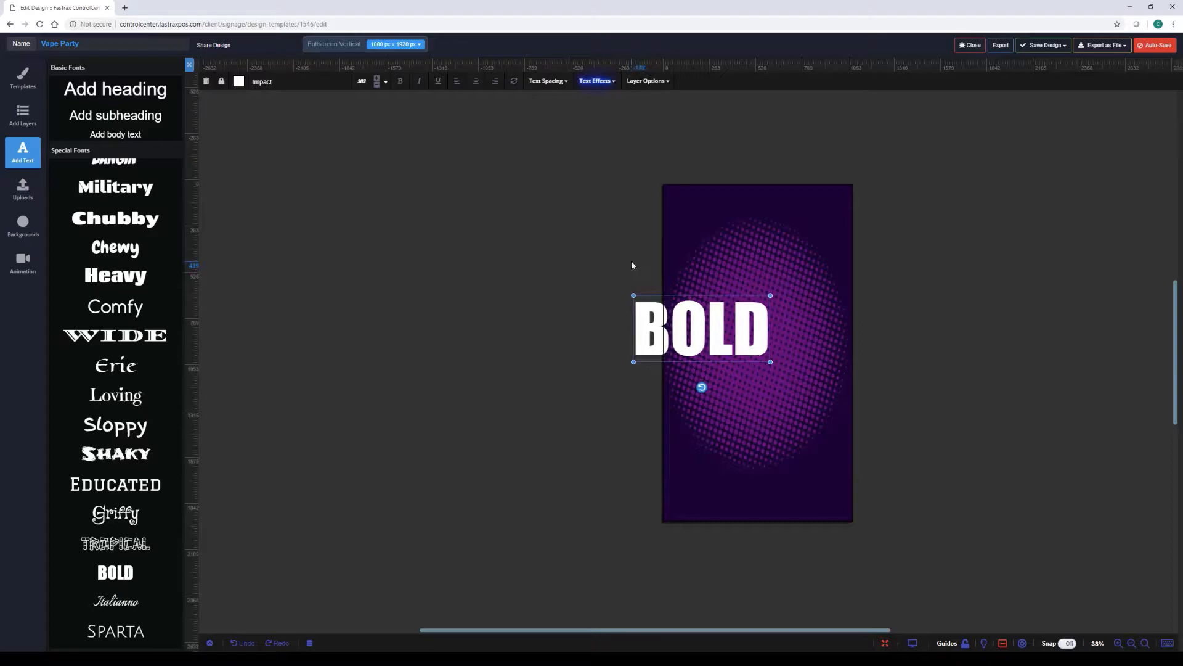
drag(714, 331, 766, 234)
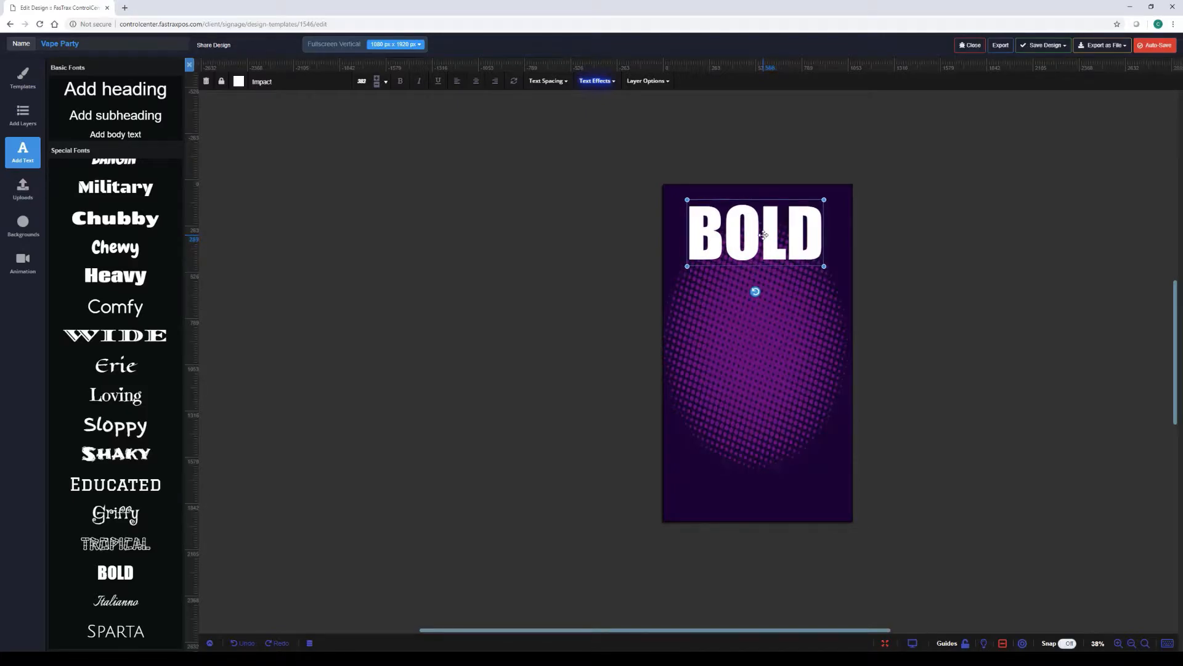
Step: Replace the BOLD text with VAPE
double_click(763, 234)
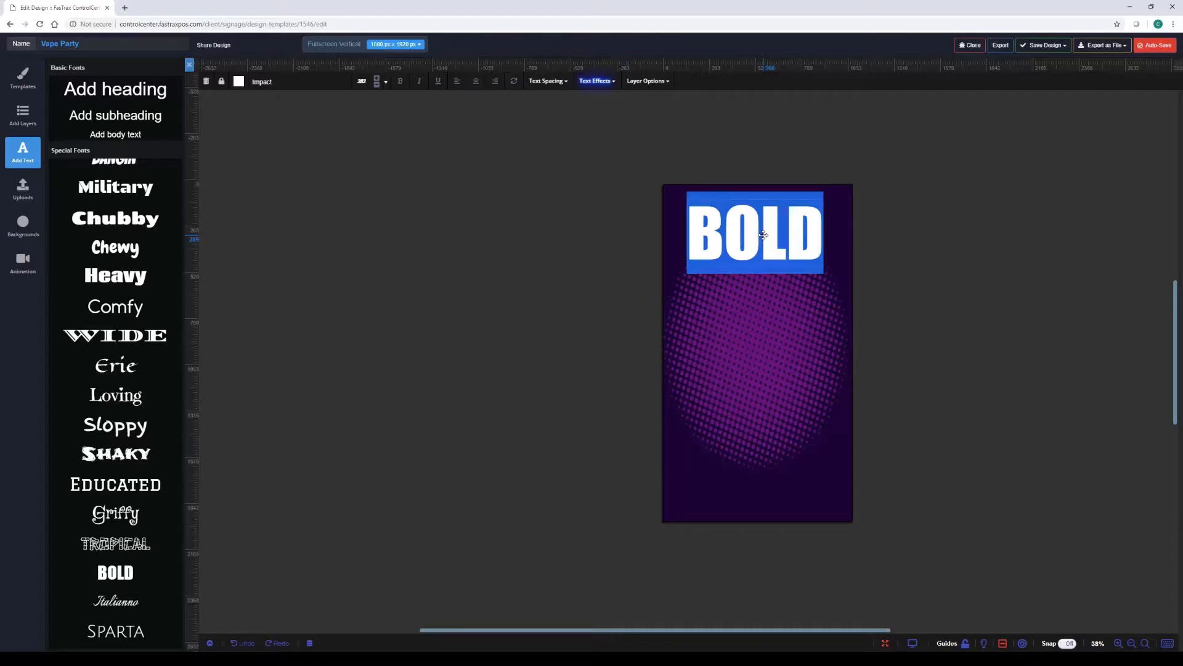
text(VAPE)
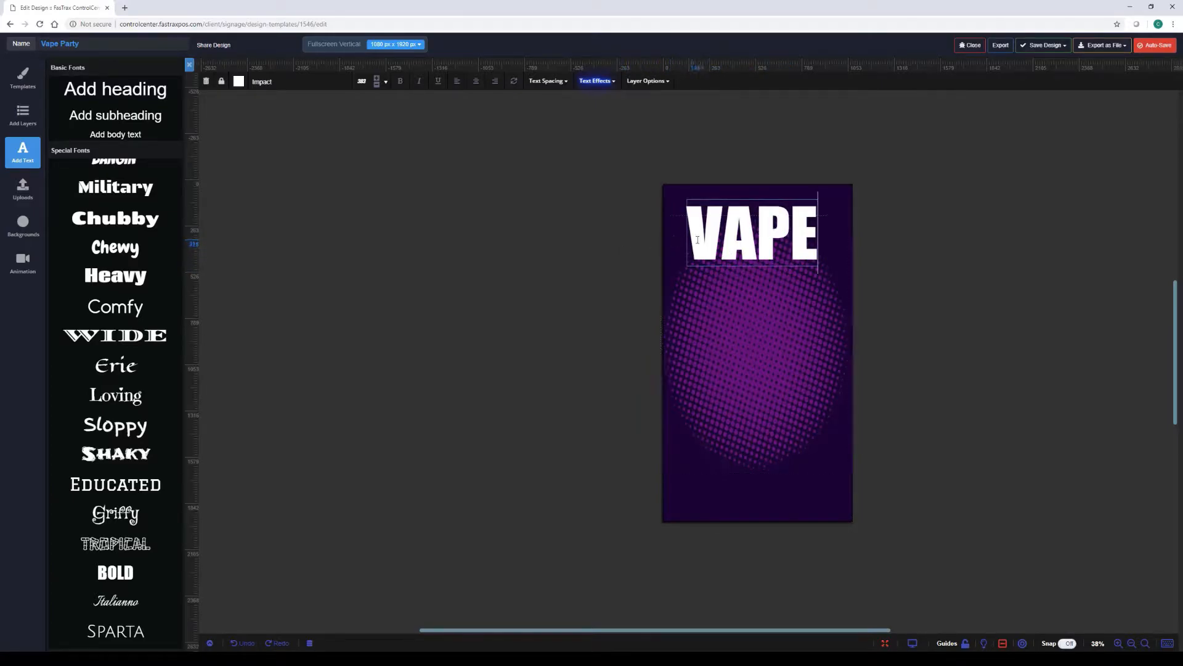
click(612, 241)
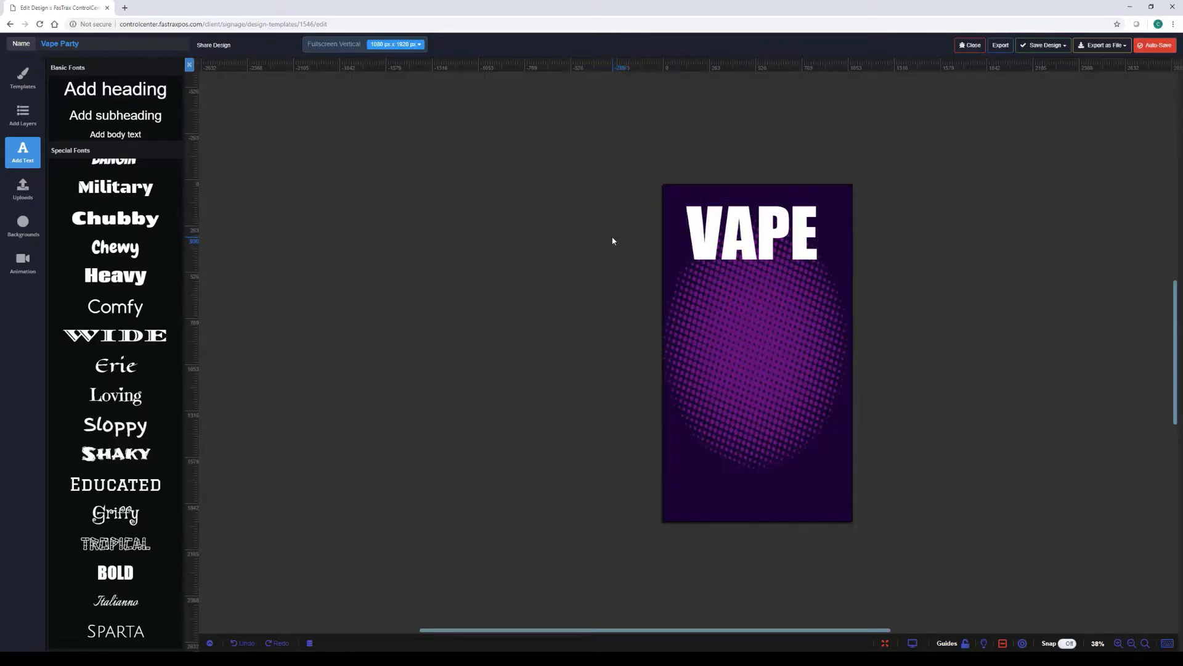
Step: Enlarge the VAPE text to nearly the full canvas width and centre it horizontally near the canvas's upper edge
click(696, 236)
drag(819, 269, 854, 284)
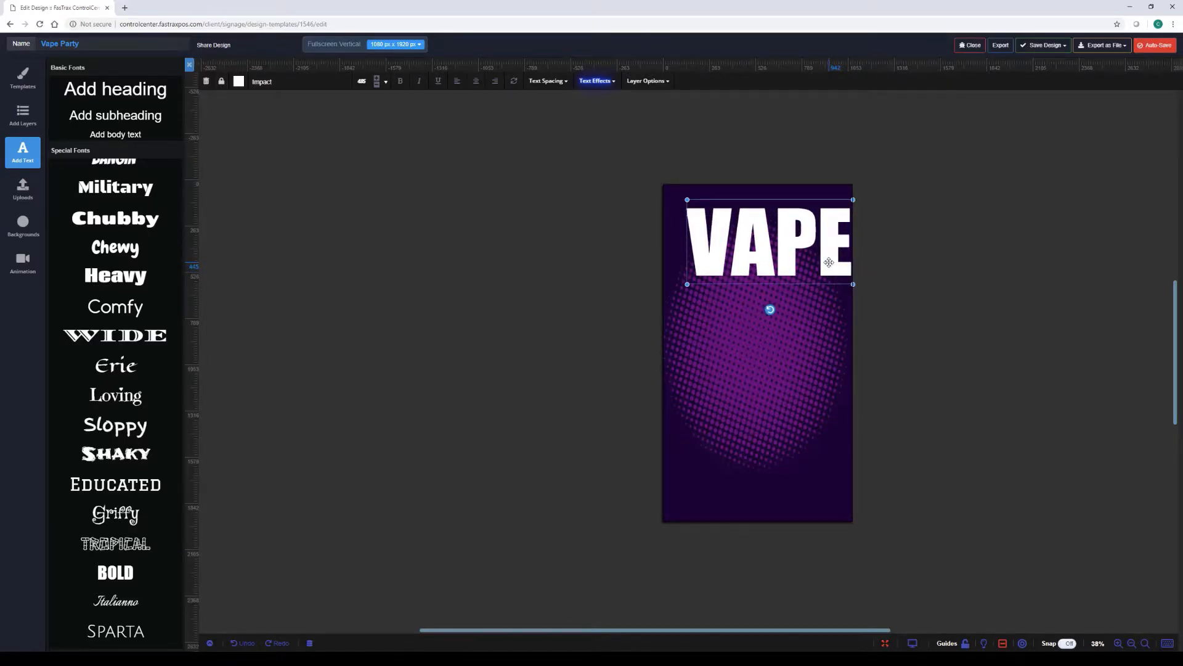
drag(829, 263, 823, 258)
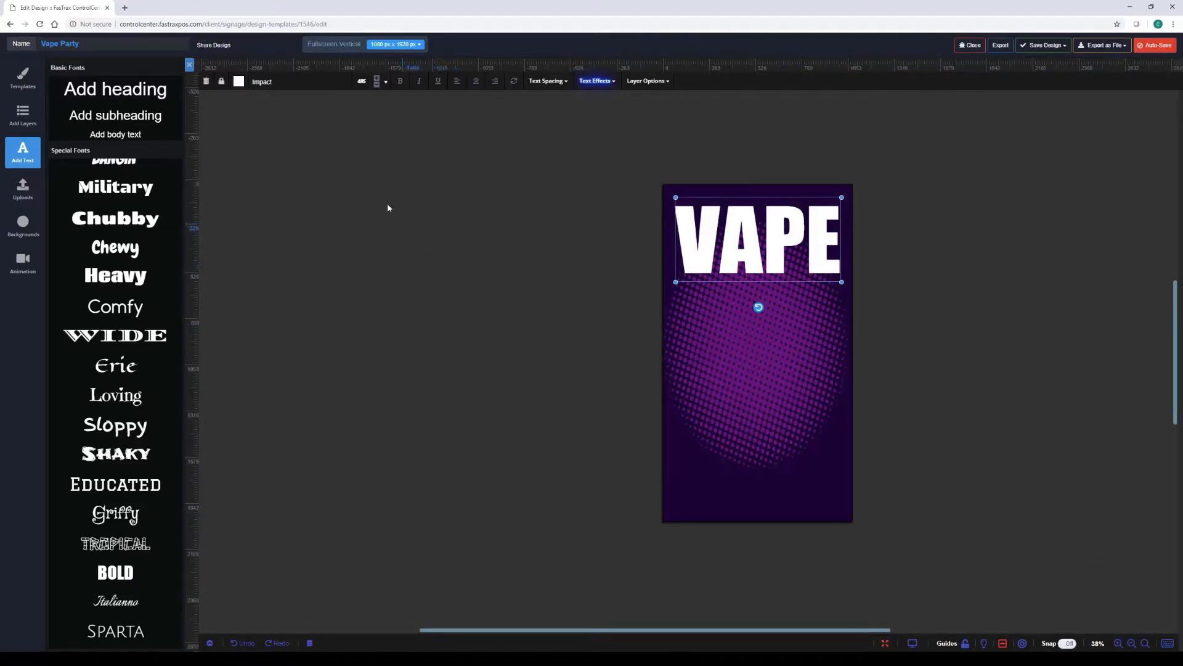
Step: Change the VAPE text colour to magenta
click(239, 82)
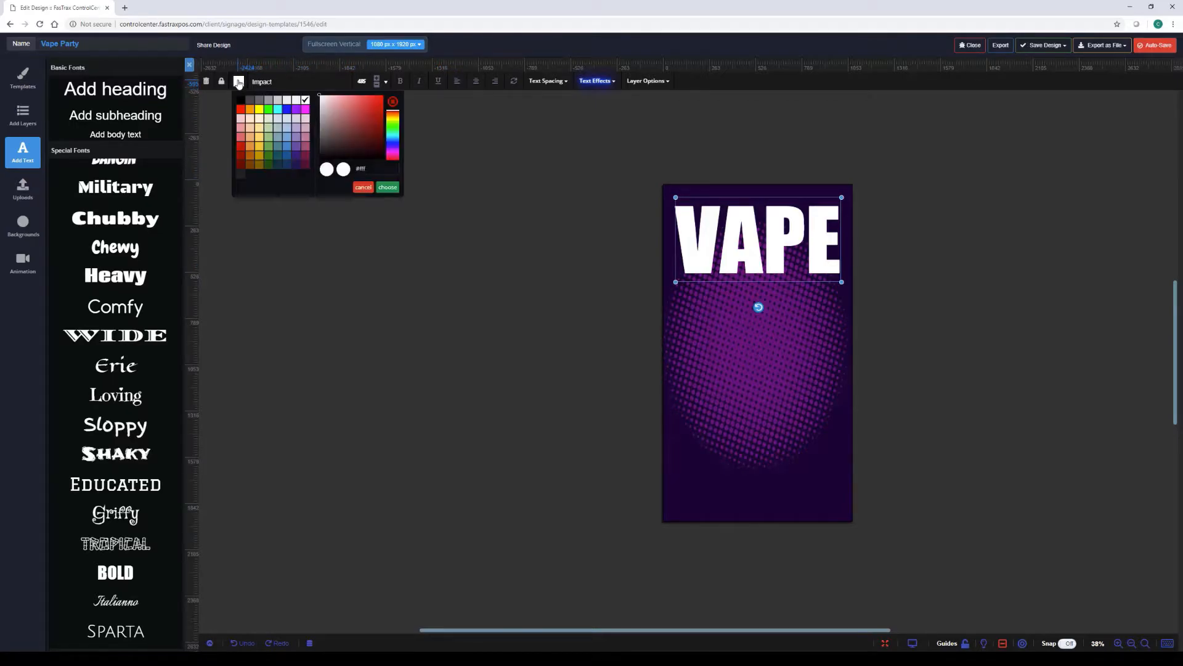
click(307, 112)
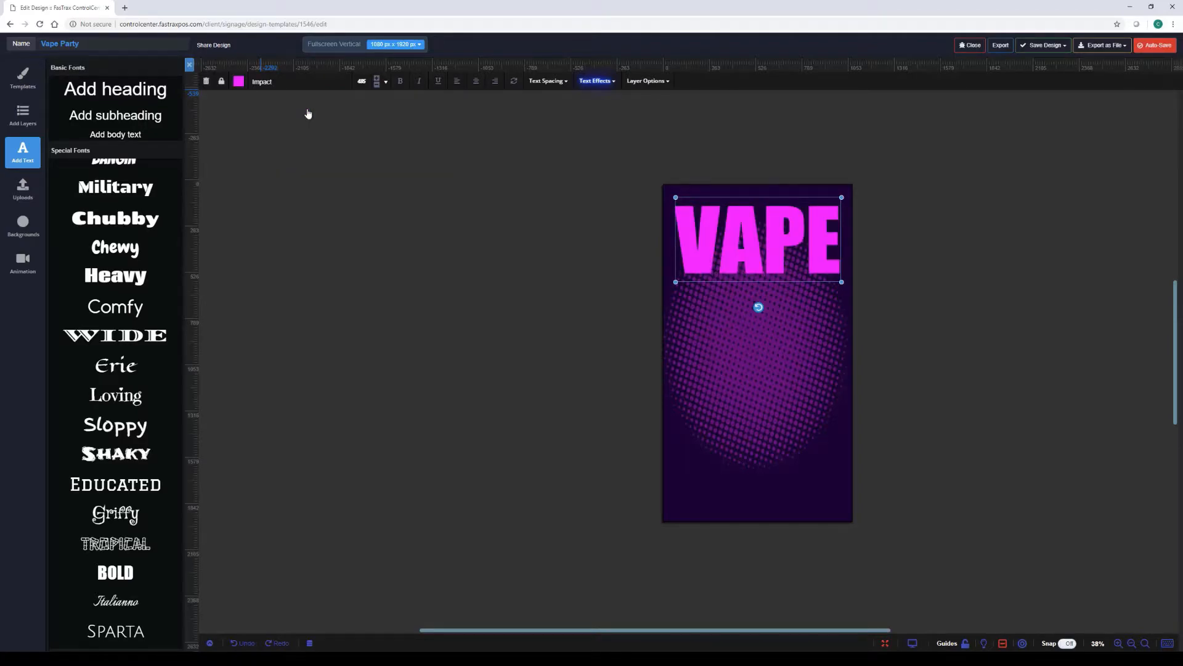
click(507, 285)
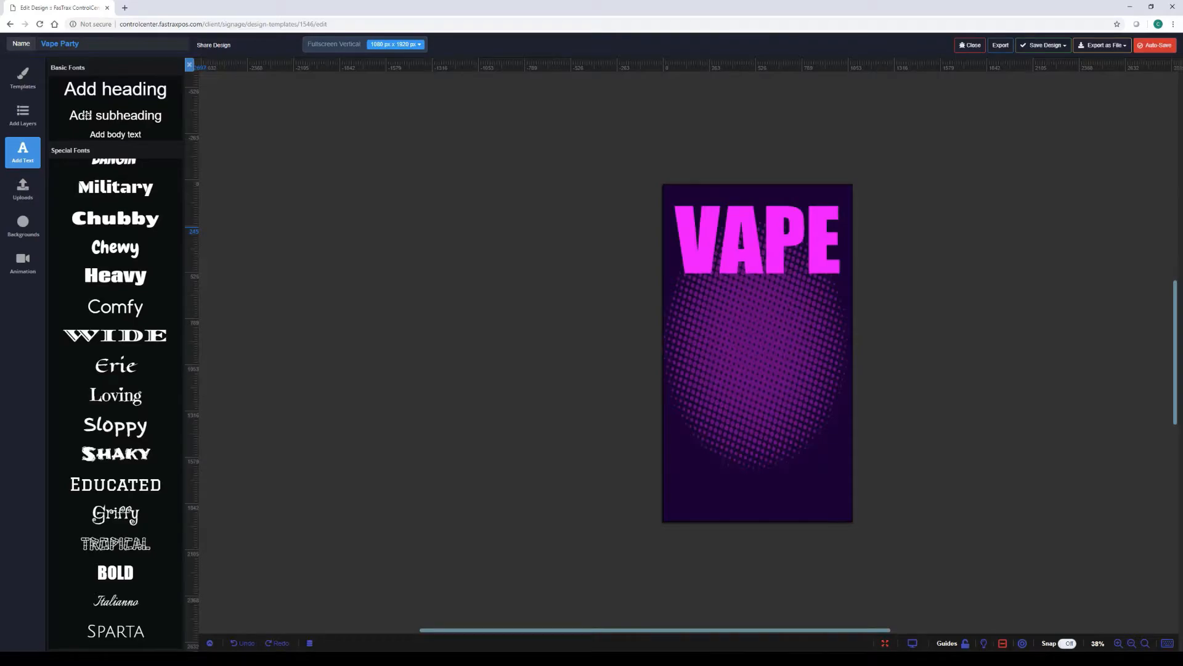
Step: Add a subheading text layer below VAPE on the canvas and colour it white
drag(86, 115, 718, 324)
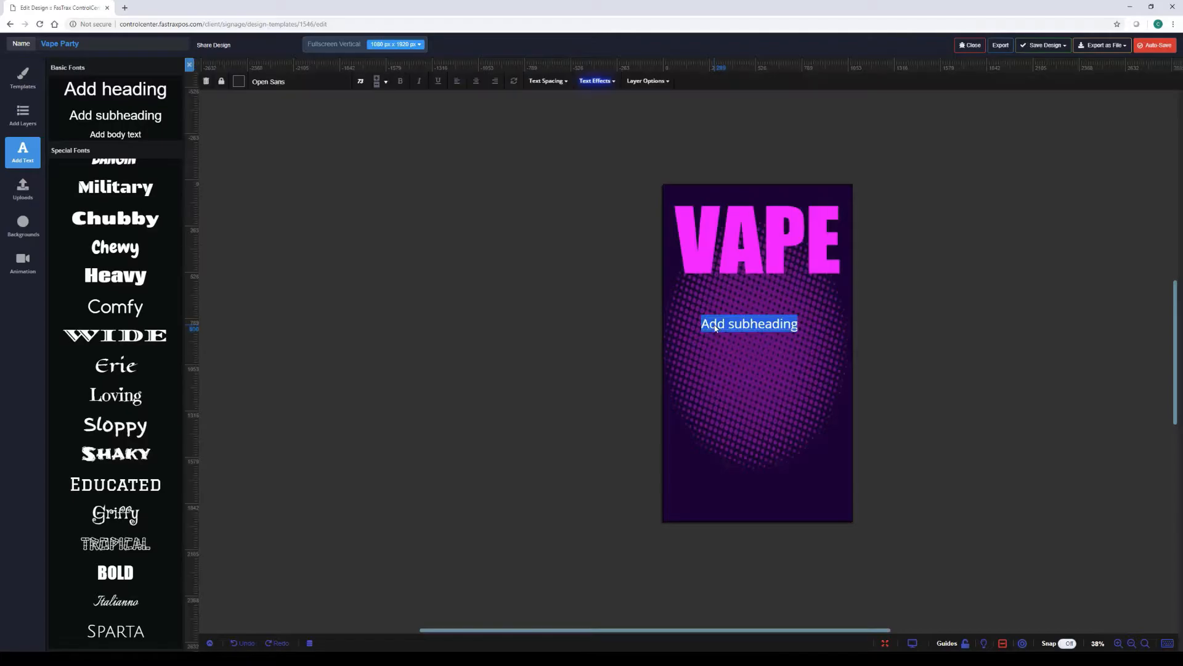
click(239, 82)
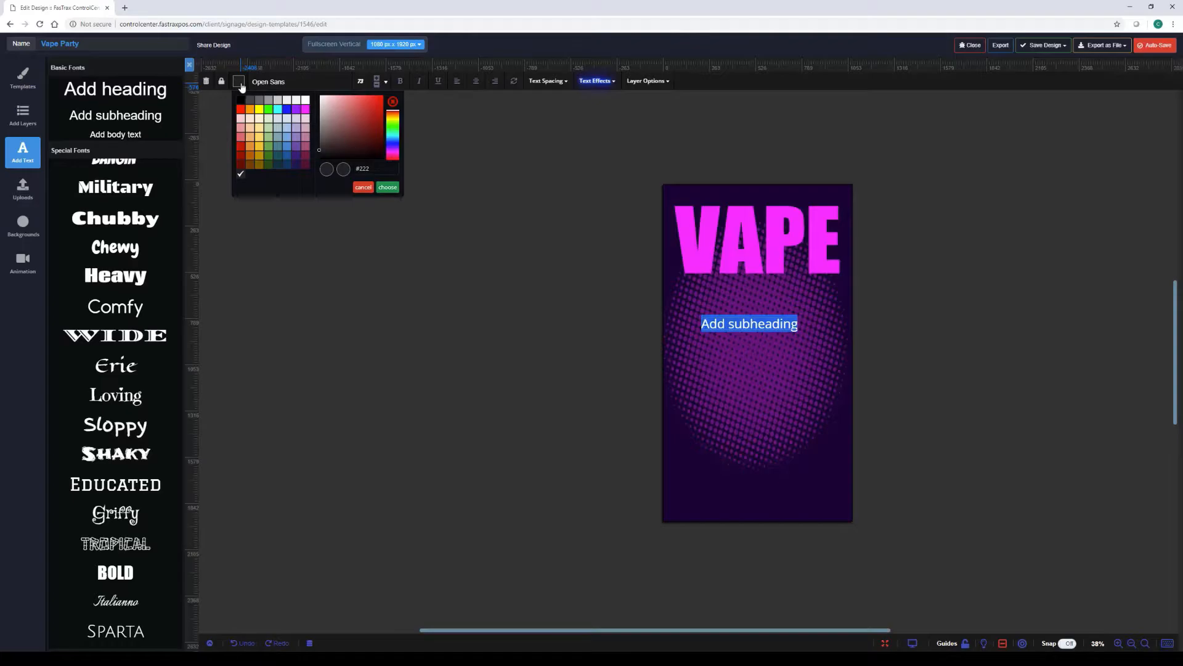
click(306, 101)
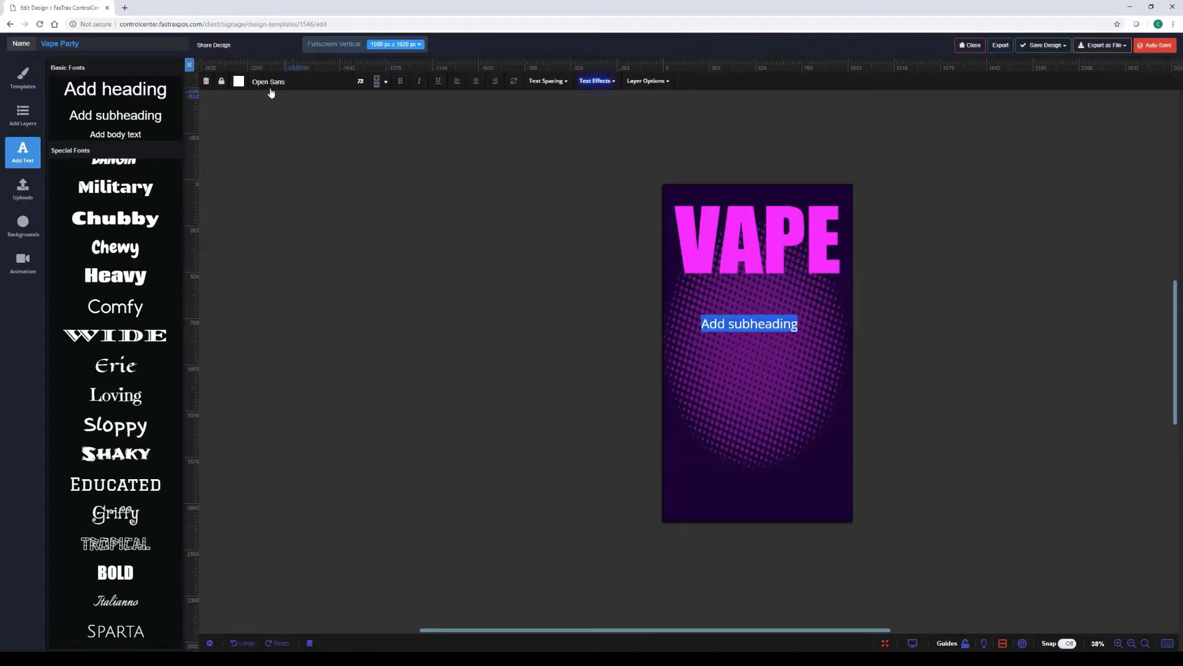
Step: Replace the subheading's placeholder text with Party
double_click(716, 323)
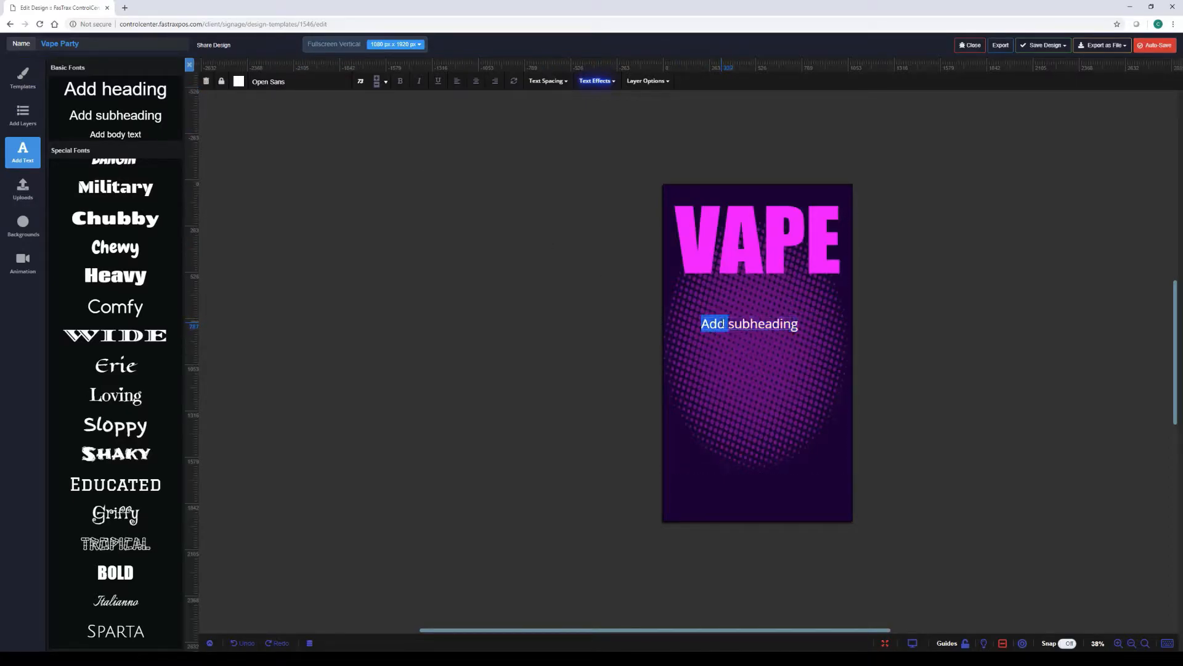
triple_click(723, 324)
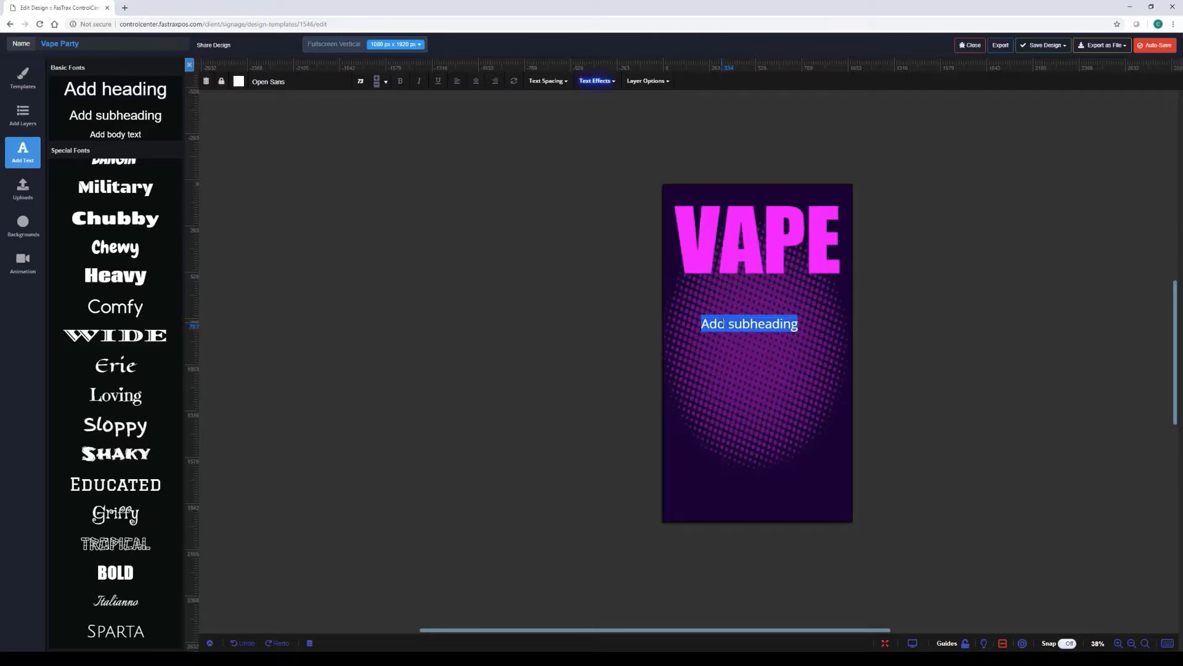
text(P)
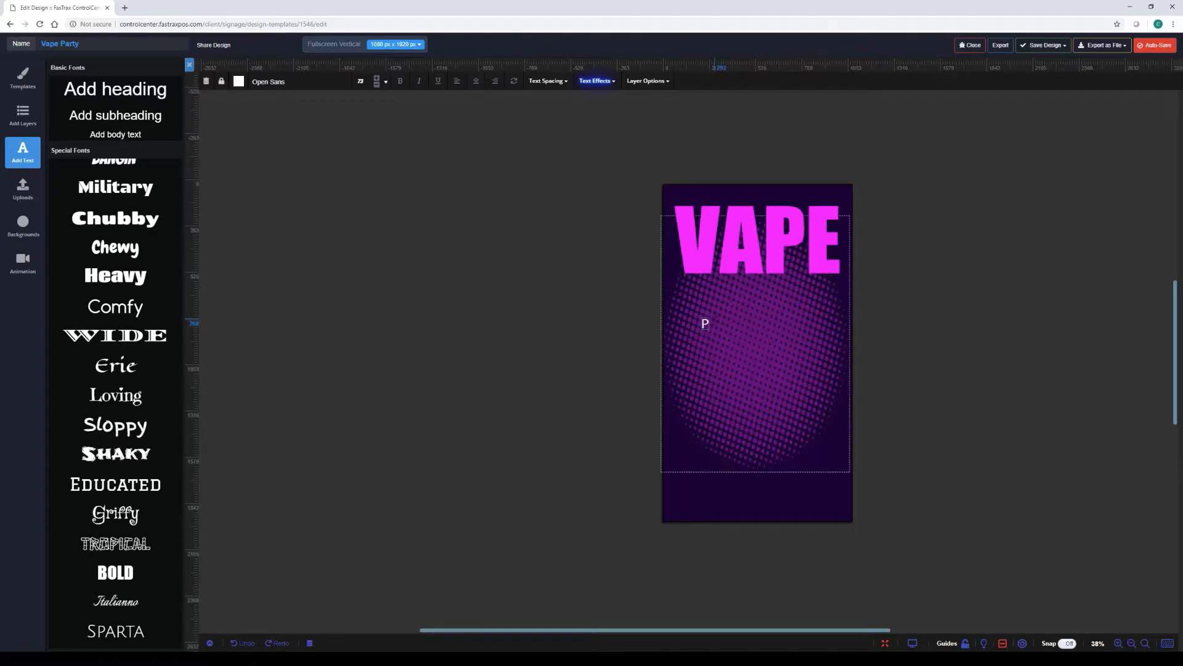
text(arty)
click(648, 331)
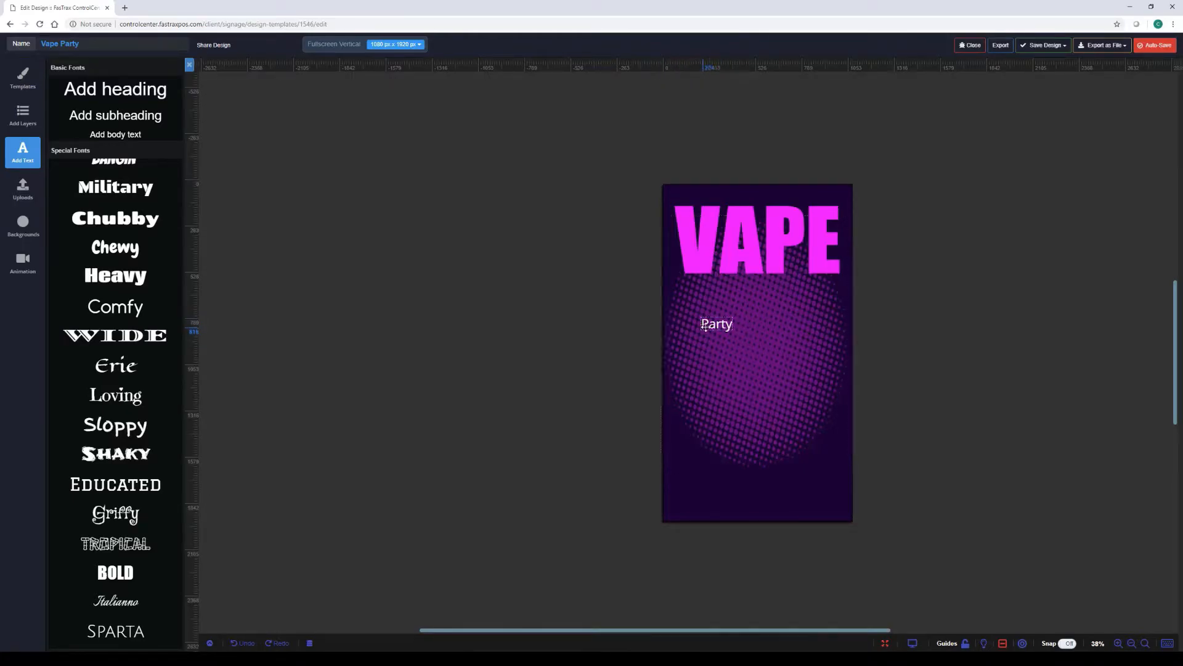
Step: Enlarge the Party text to about two thirds of the canvas width and set its font to Pacifico
click(711, 325)
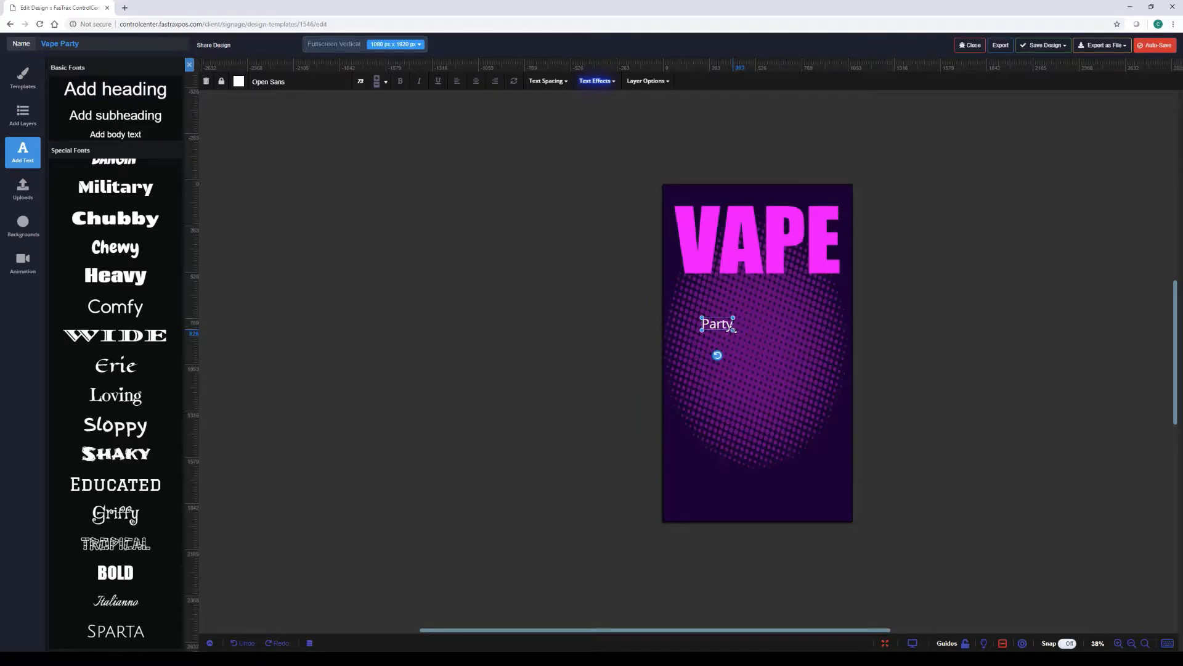
drag(734, 330, 824, 423)
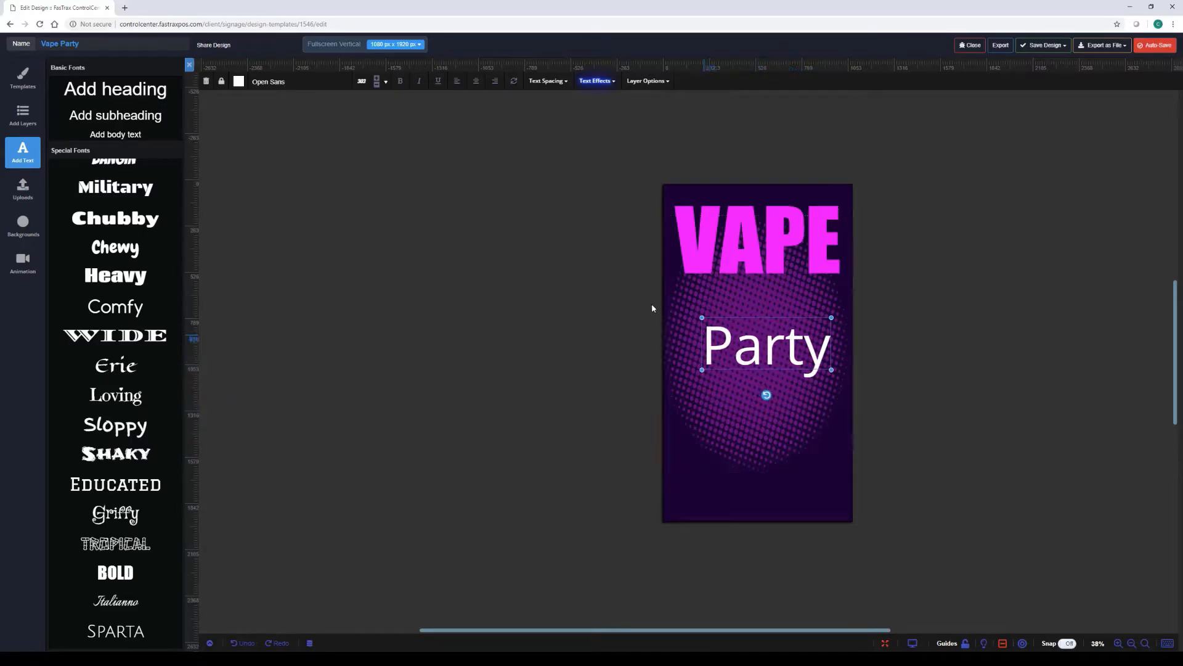
click(274, 82)
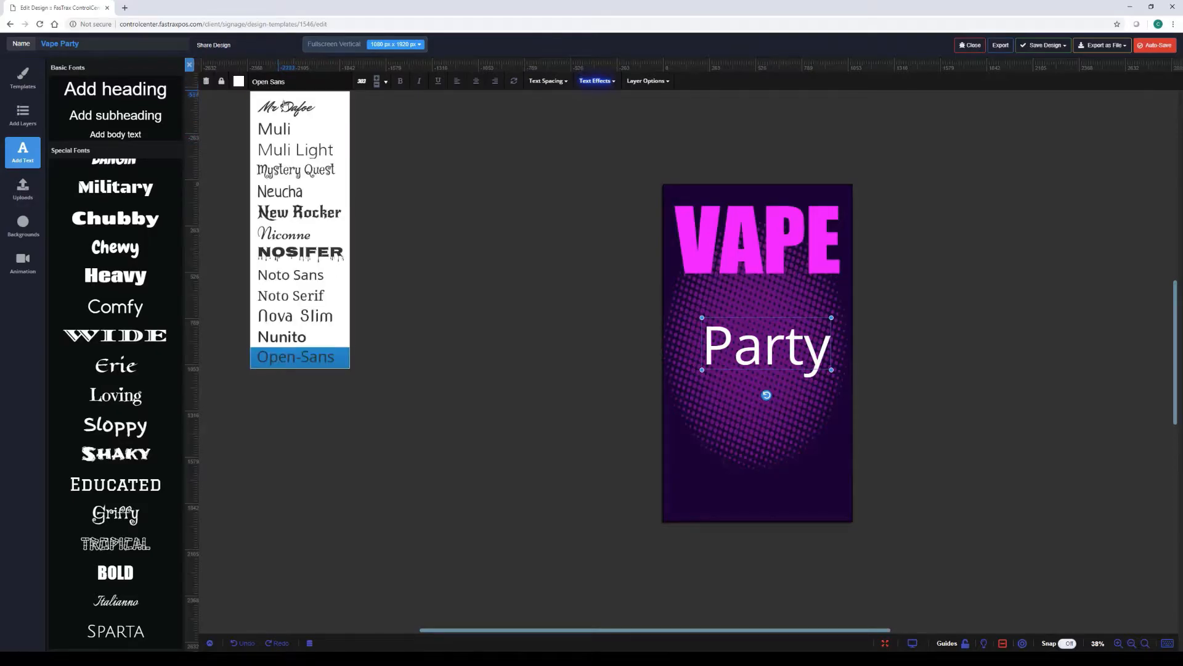
scroll(296, 178, down, 3)
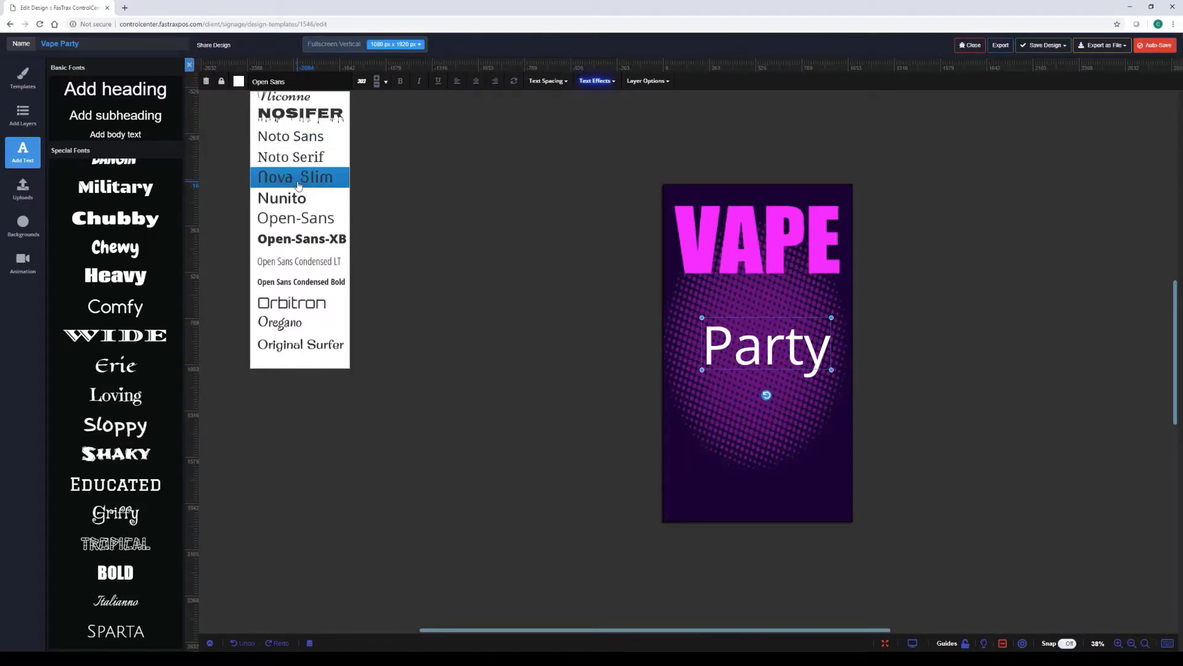
scroll(299, 185, down, 1)
scroll(302, 191, down, 3)
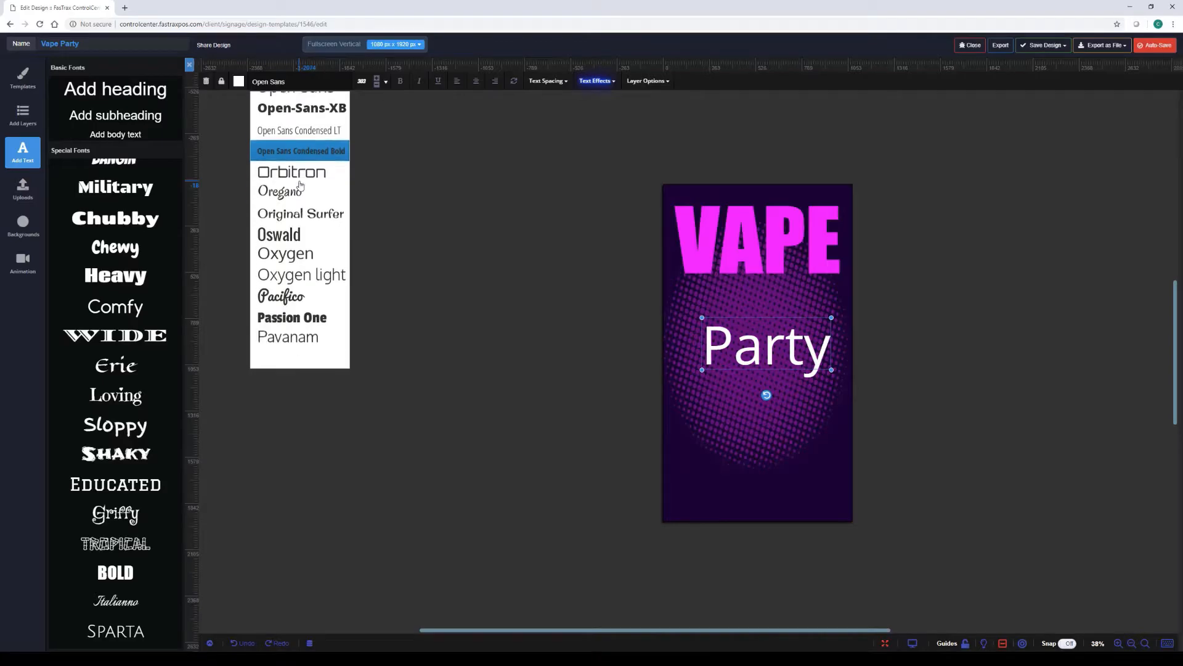
click(314, 203)
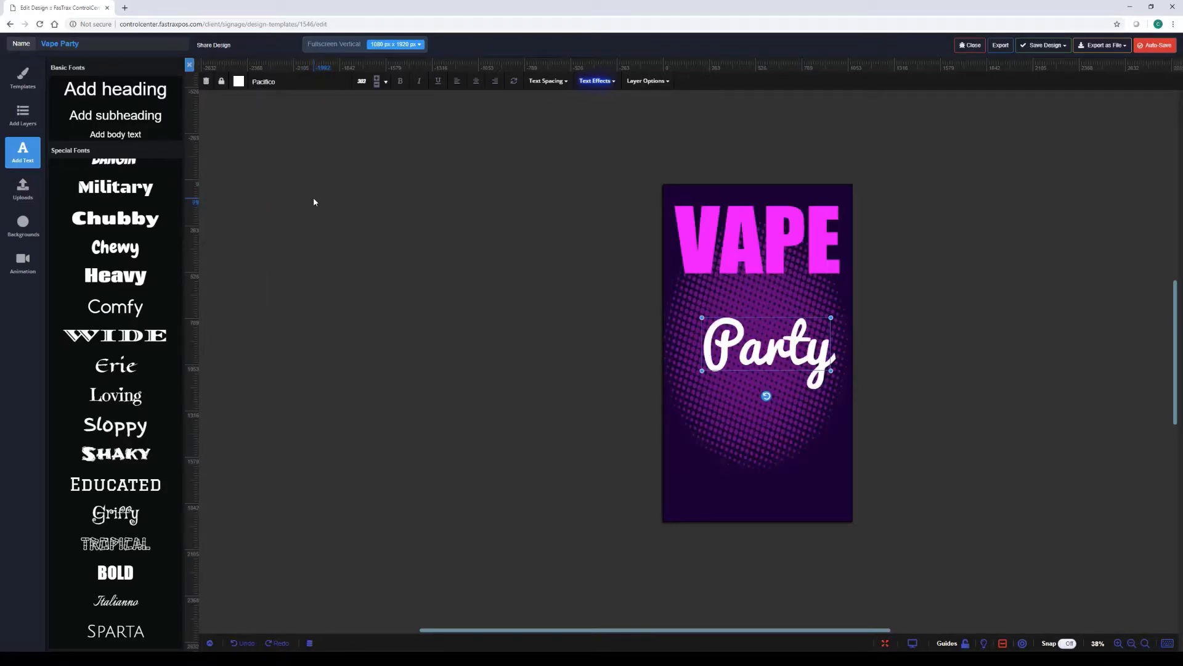
Step: Change the Party text's font to Kaushan Script
click(265, 86)
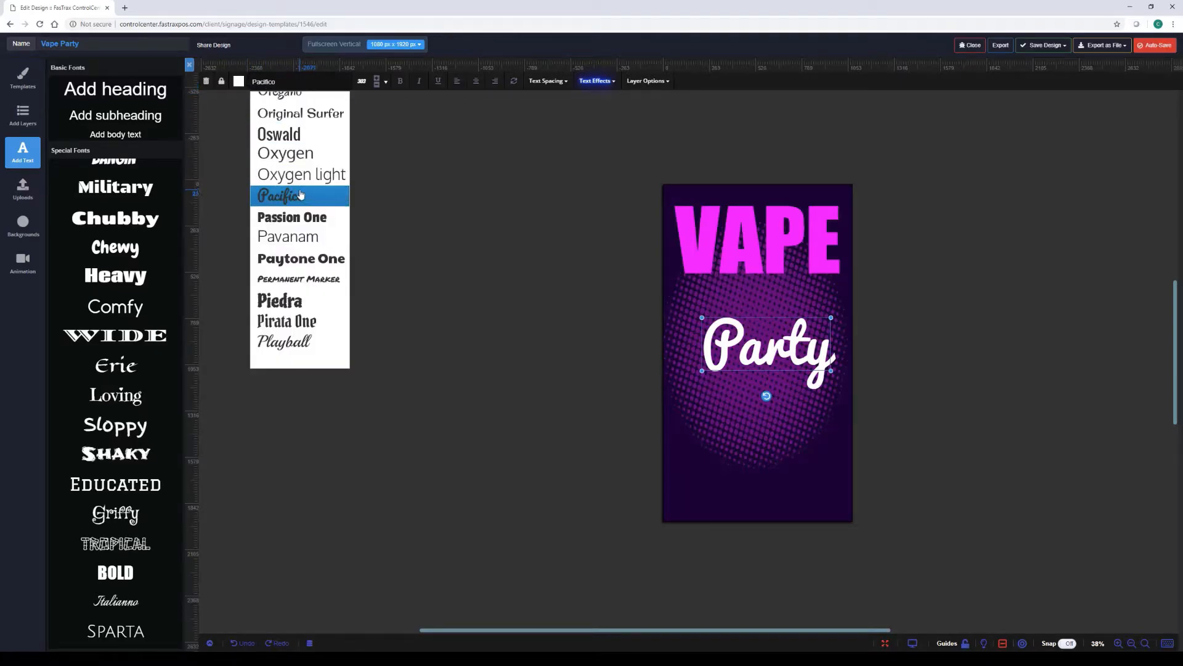
scroll(300, 193, down, 2)
scroll(300, 193, down, 3)
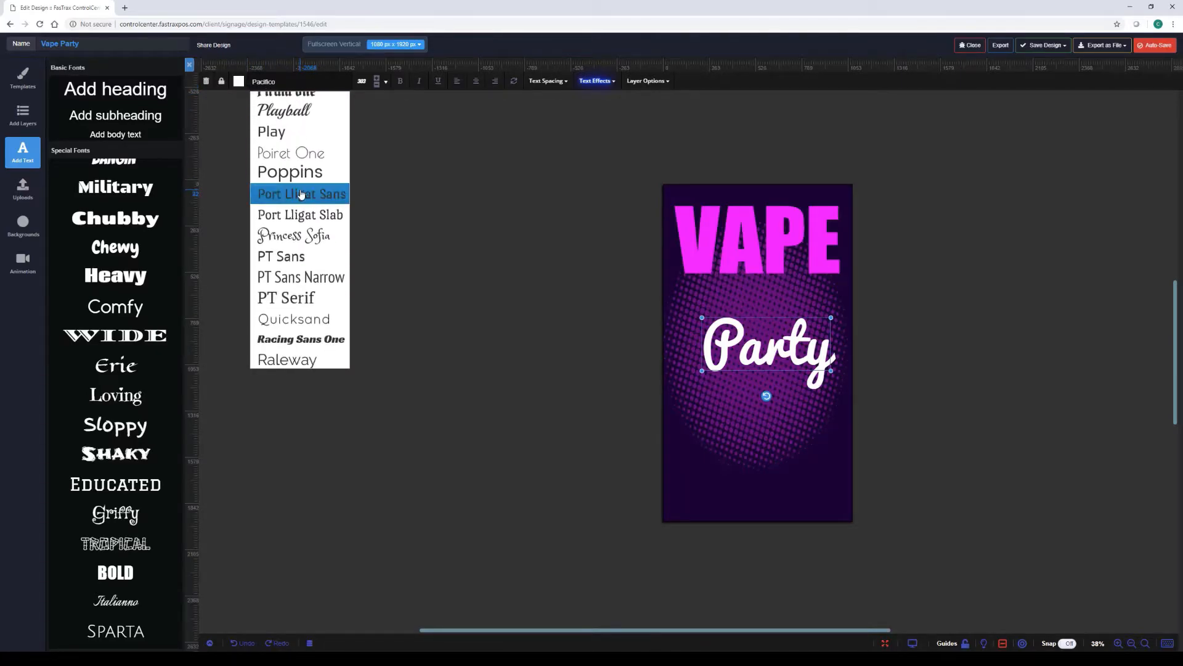
scroll(301, 195, up, 5)
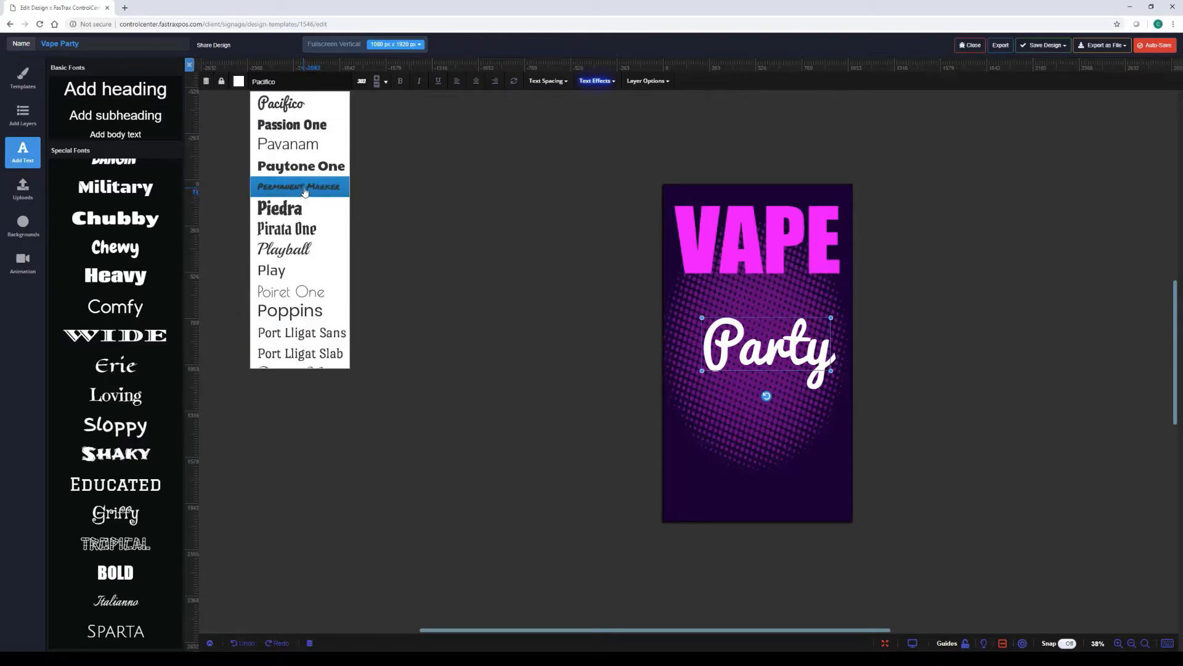
scroll(305, 193, up, 7)
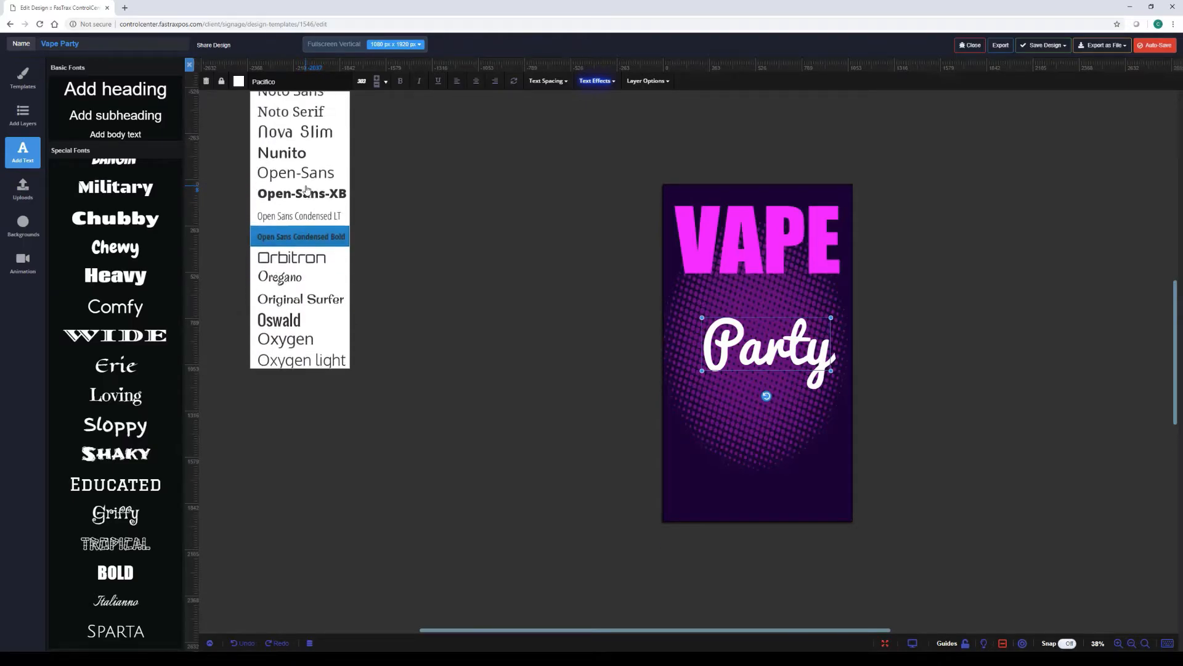
scroll(306, 189, up, 5)
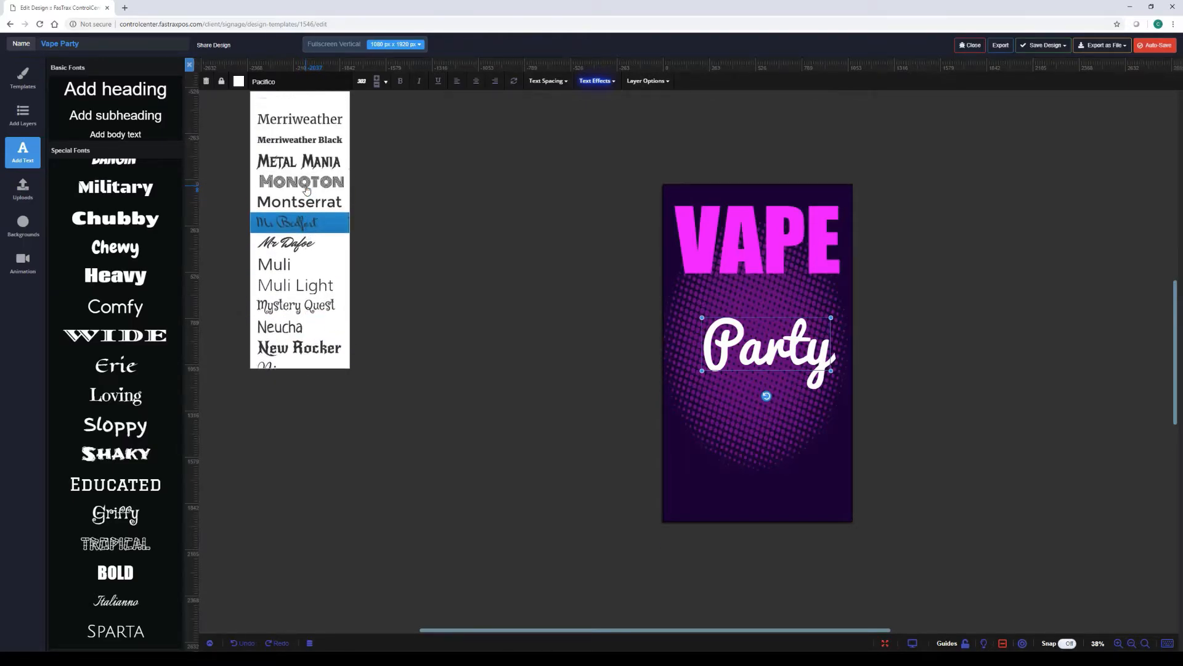
scroll(306, 189, up, 5)
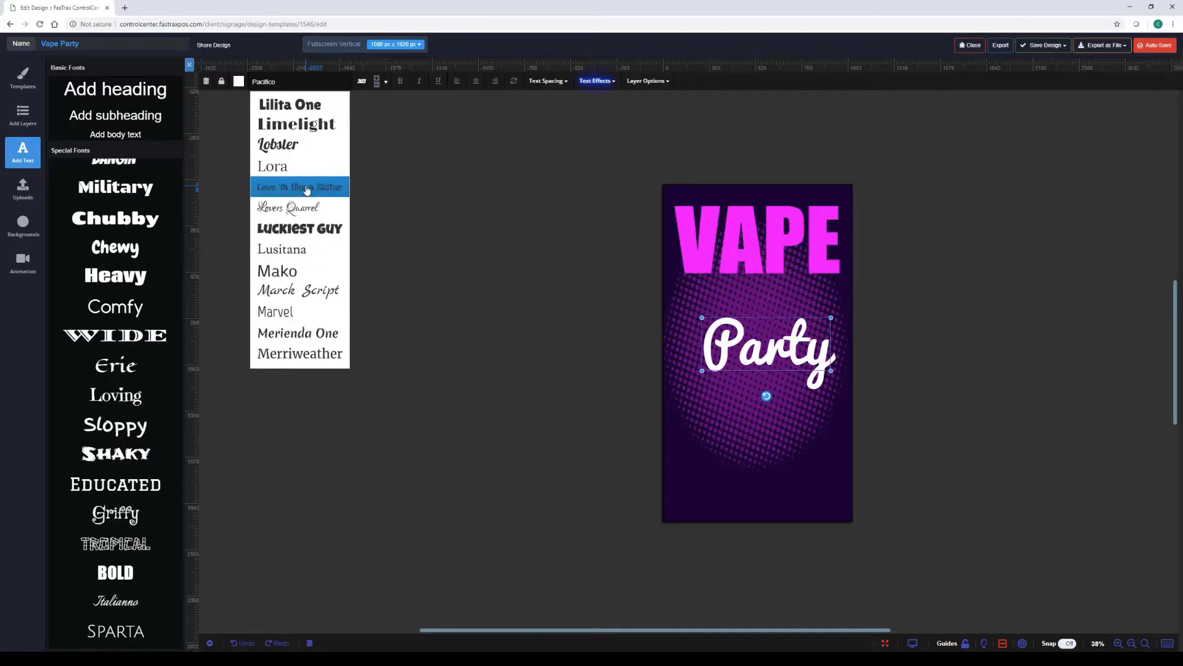
scroll(307, 189, up, 5)
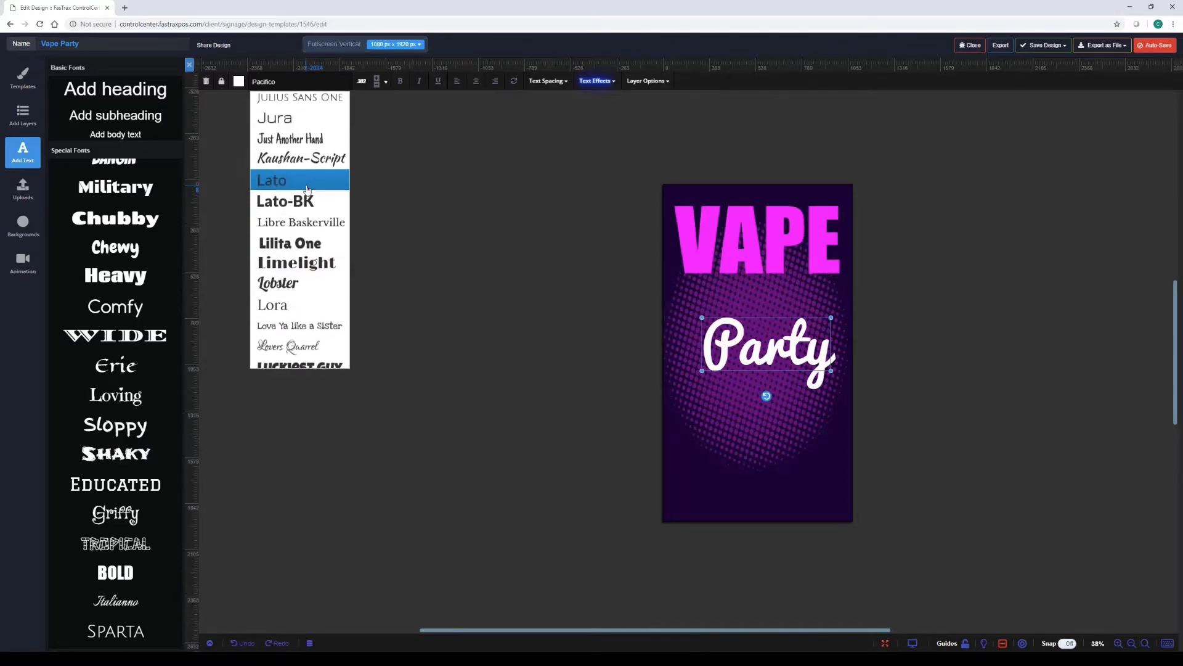
click(307, 203)
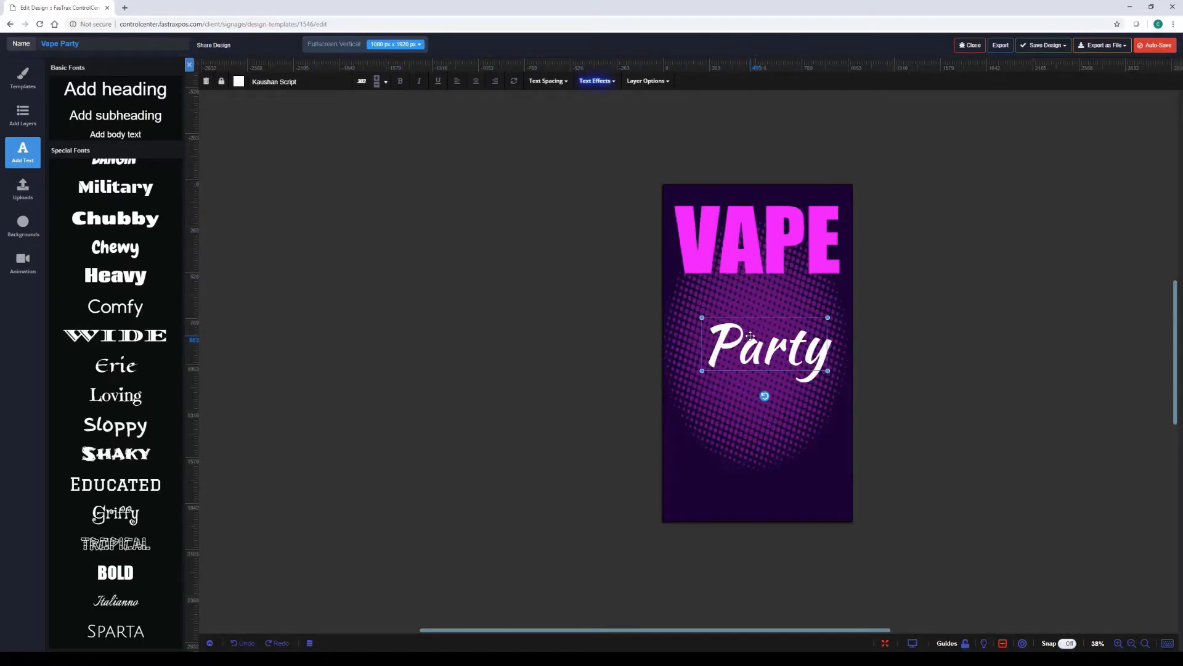
Step: Colour the Party text yellow and tighten its letter spacing slightly
click(240, 84)
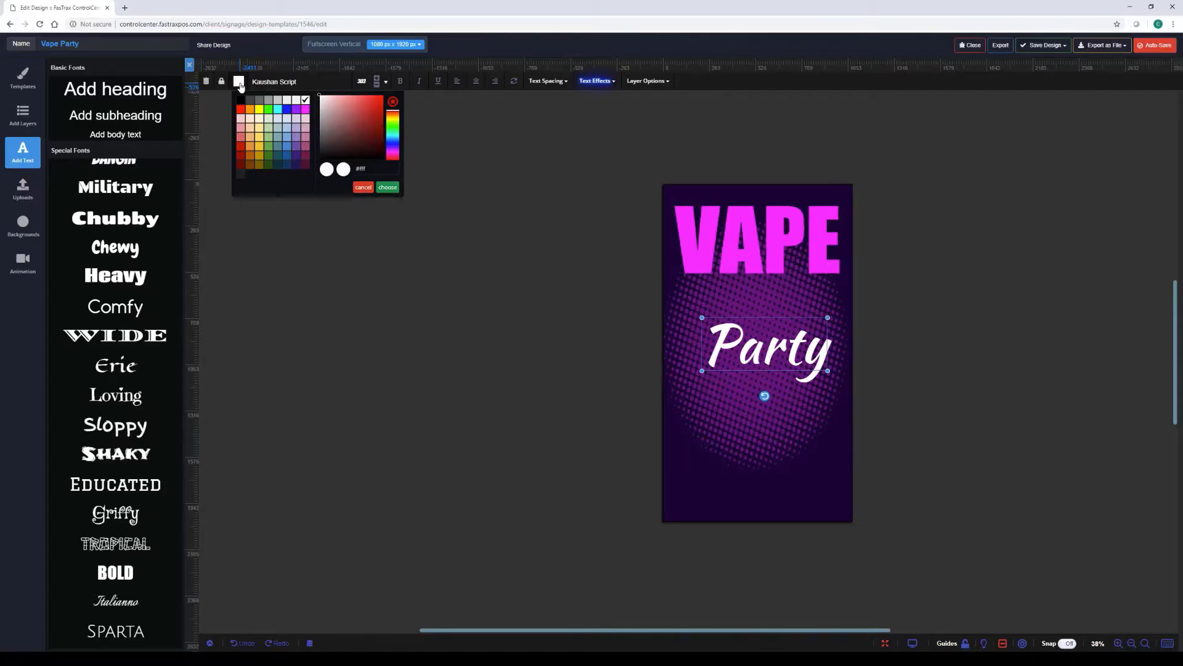
click(259, 111)
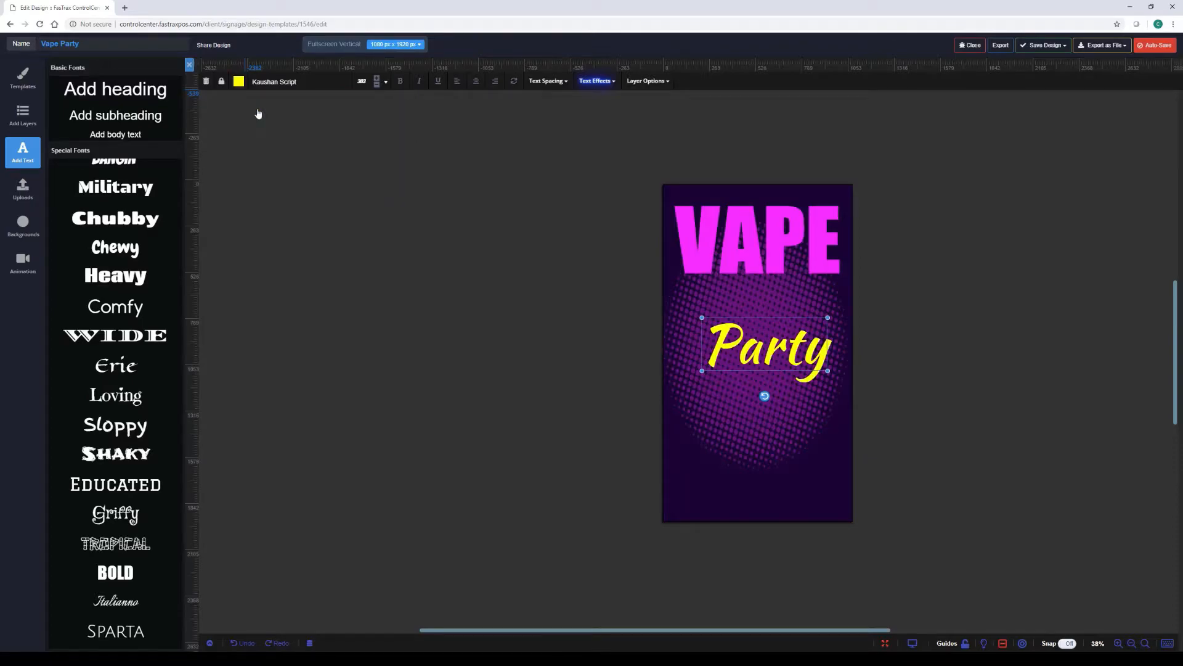
click(550, 87)
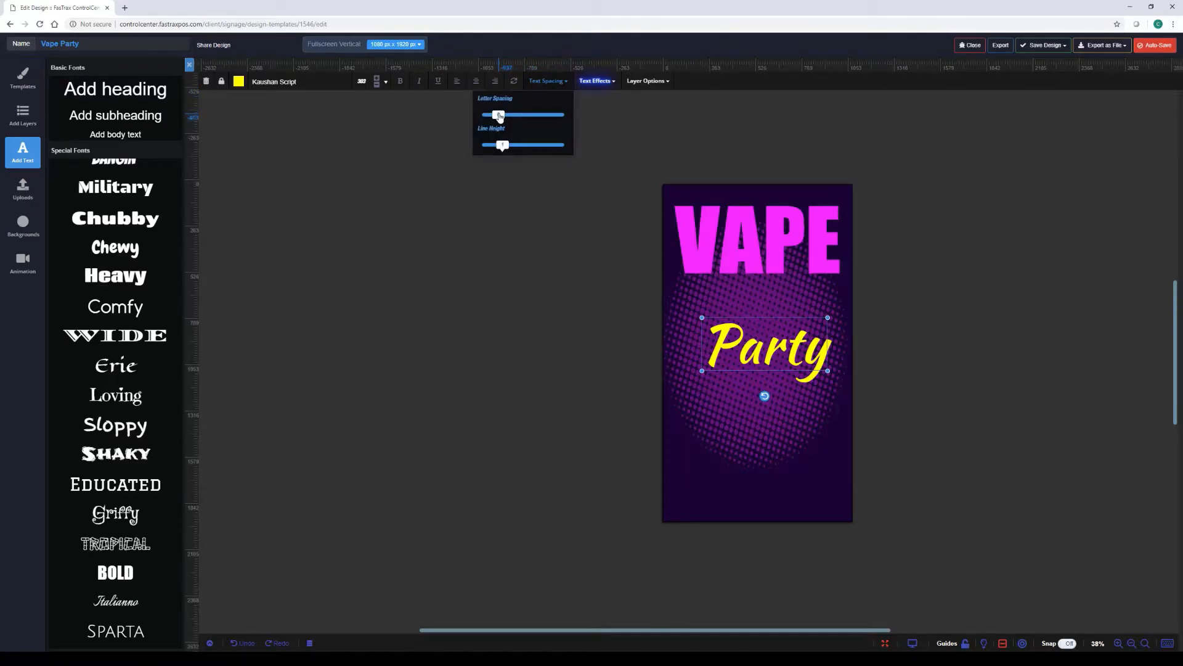
drag(500, 115, 496, 117)
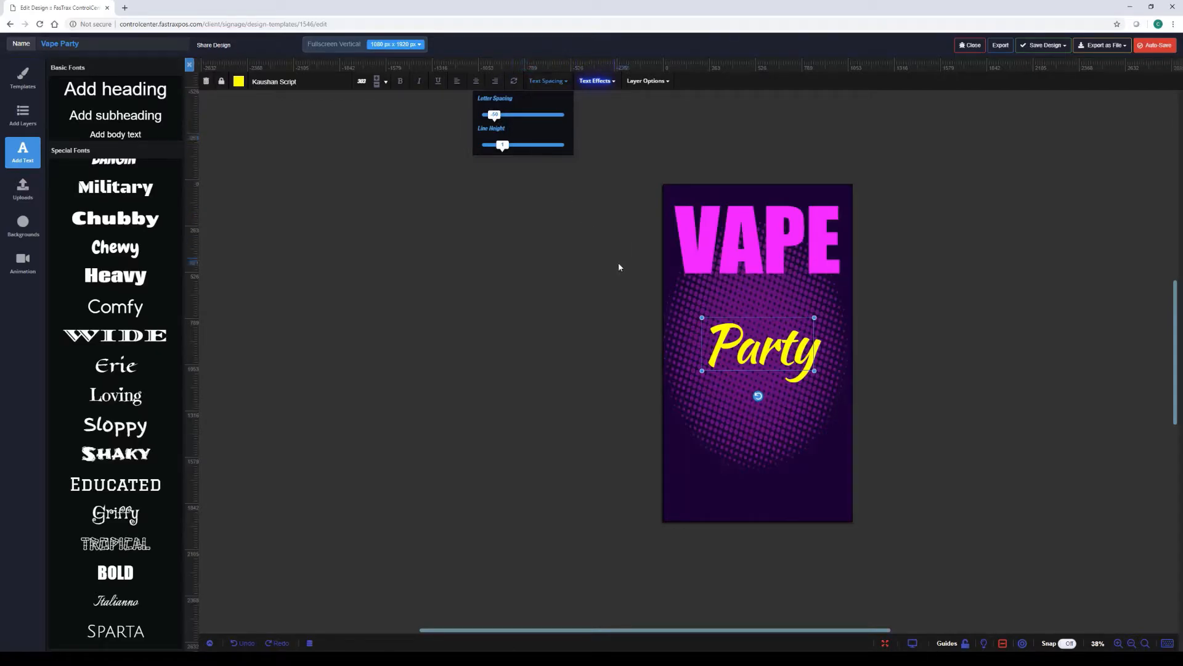
Step: Tilt the Party text slightly counter-clockwise and enlarge it to about four fifths of the canvas width, overlapping the lower part of VAPE
click(728, 358)
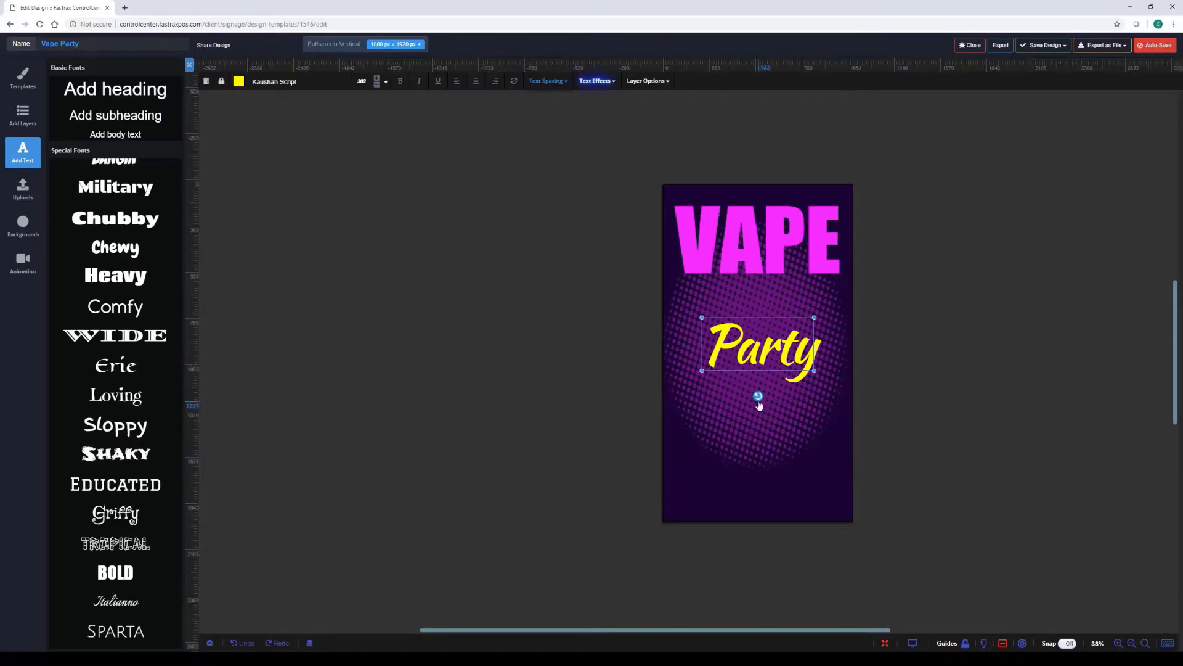
drag(758, 400, 776, 394)
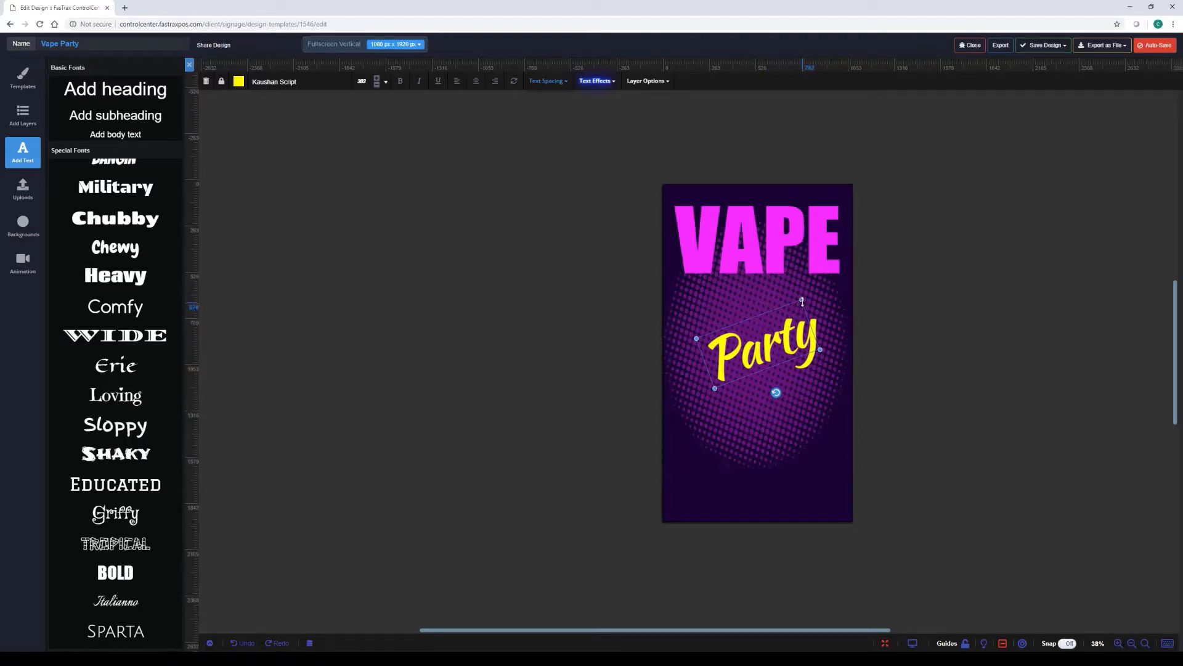
drag(803, 300, 839, 261)
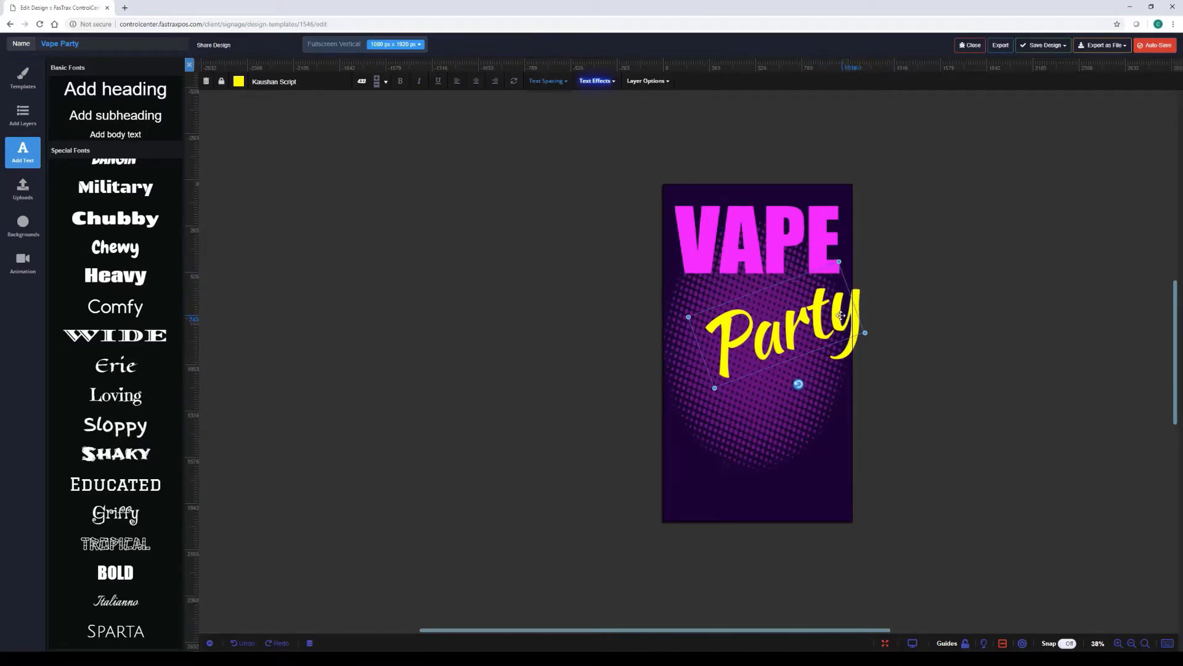
drag(833, 312, 811, 270)
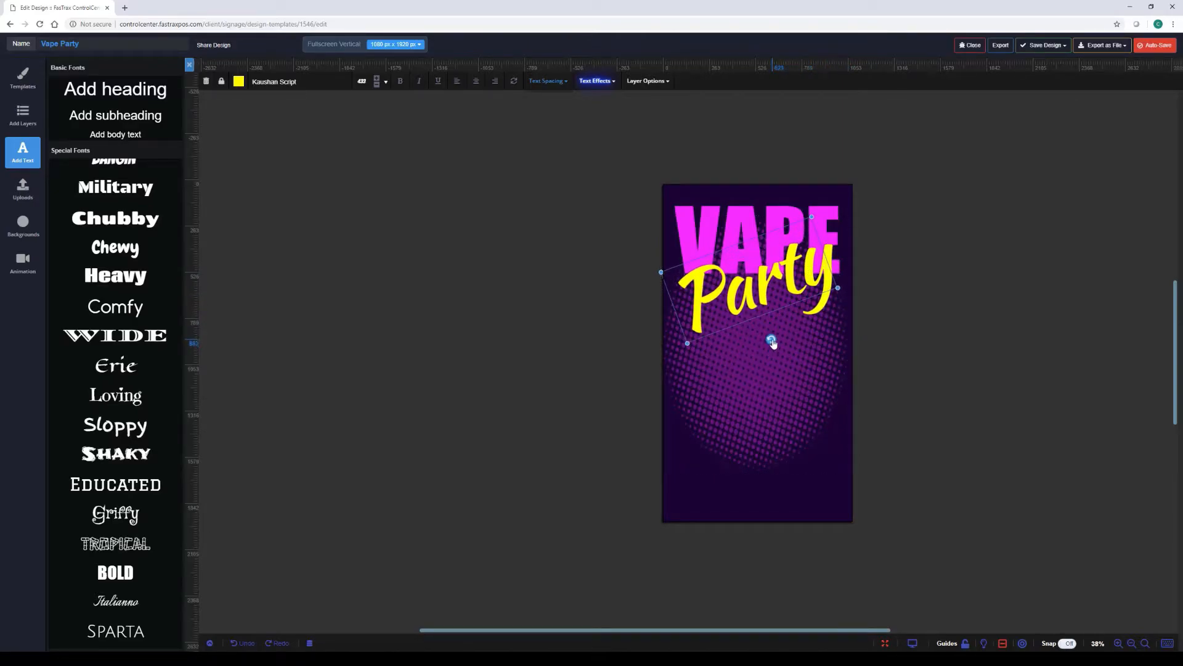
mouse_move(772, 341)
mouse_down()
mouse_move(745, 338)
mouse_move(789, 336)
mouse_up()
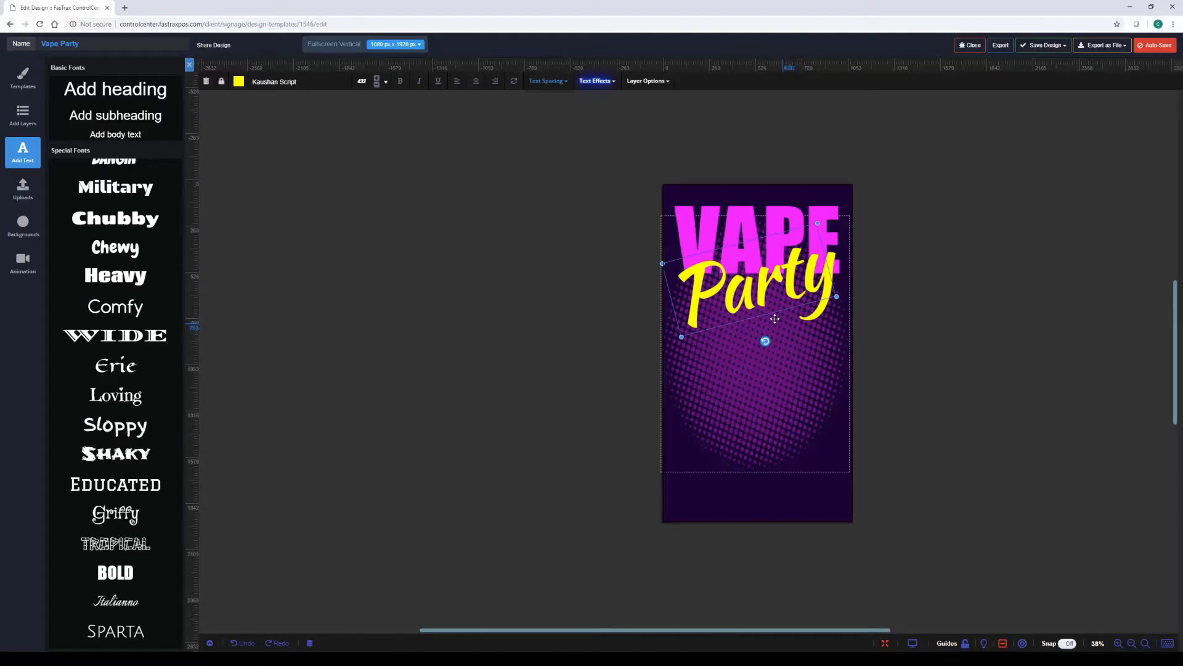
Step: Try the Dark Stroke text effect on the Party text
click(597, 85)
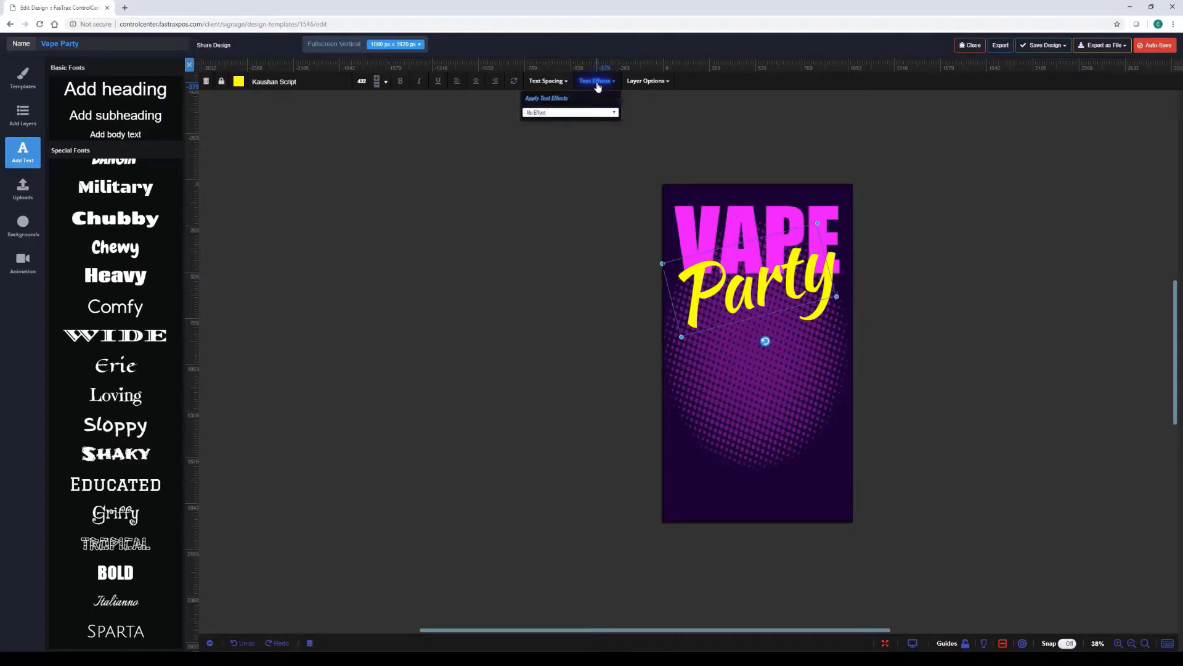
click(614, 114)
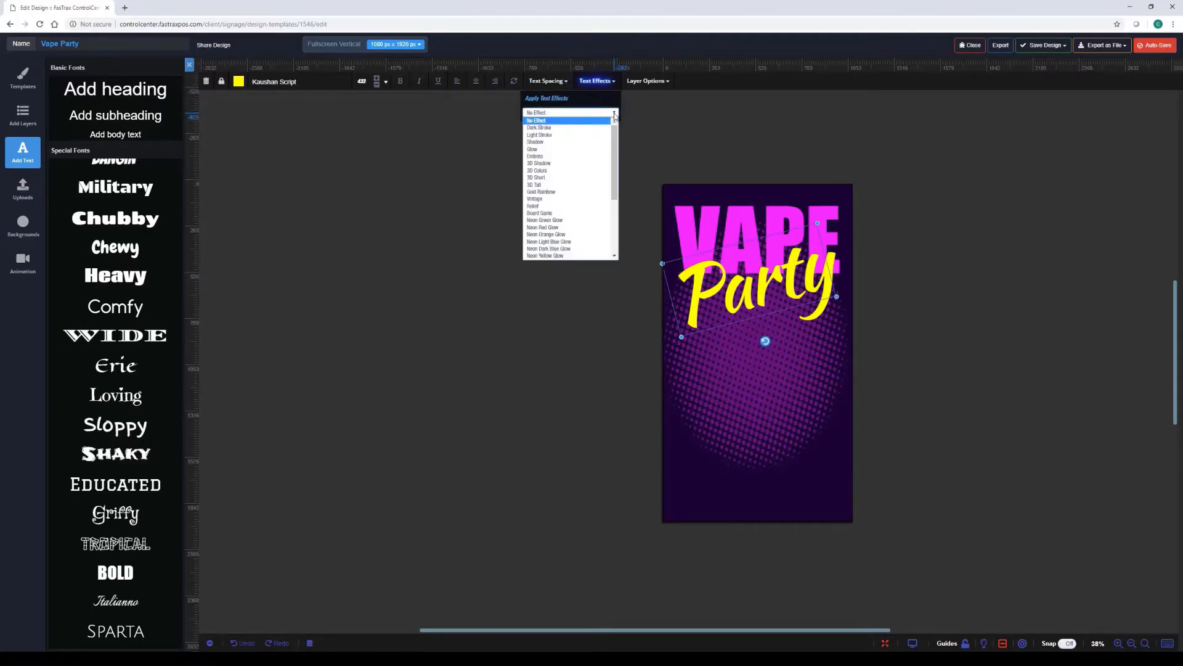
click(574, 127)
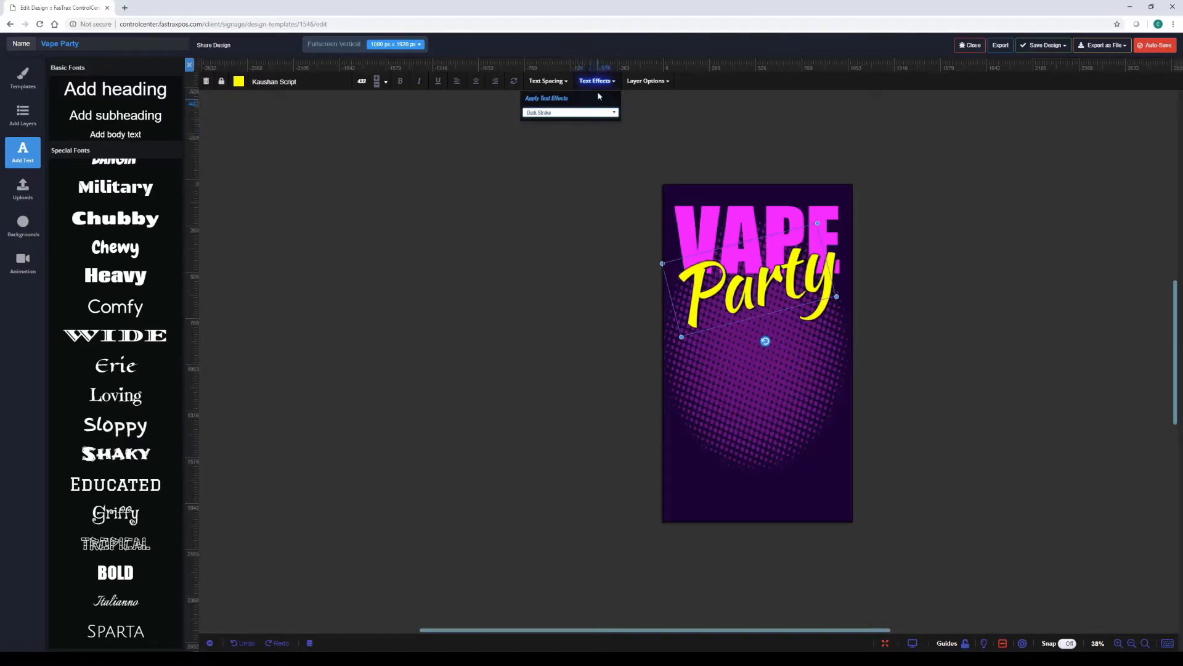
Step: Set the Party text's effect to Emboss and nudge the text slightly upward, leaving it deselected
click(589, 113)
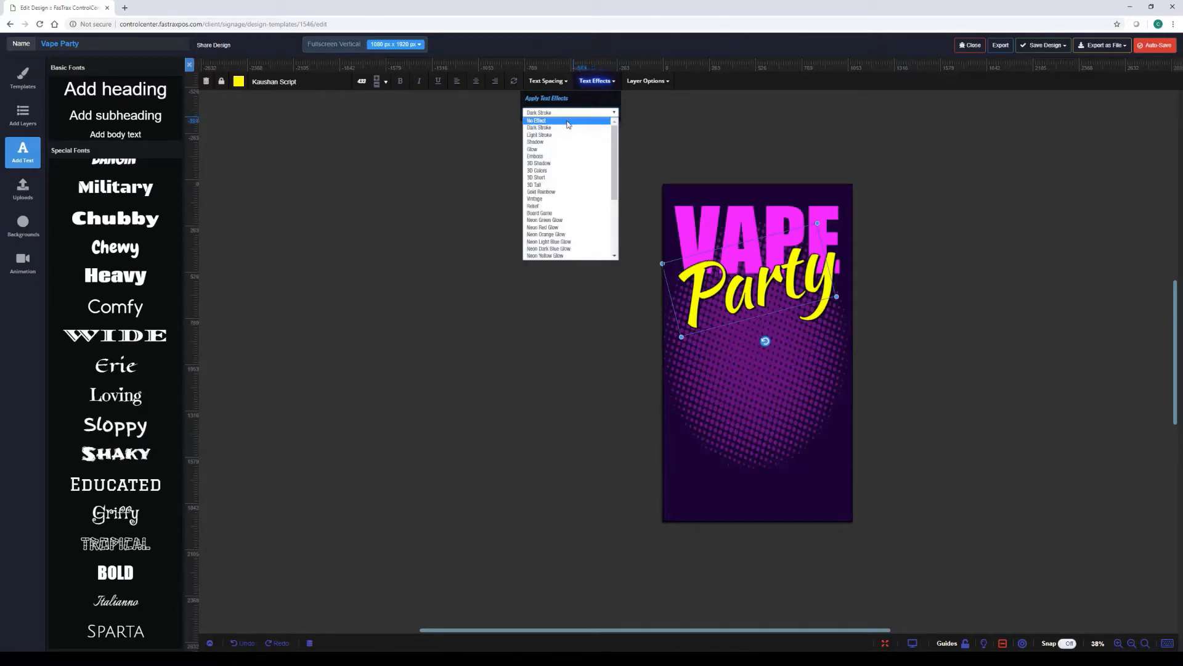
click(554, 157)
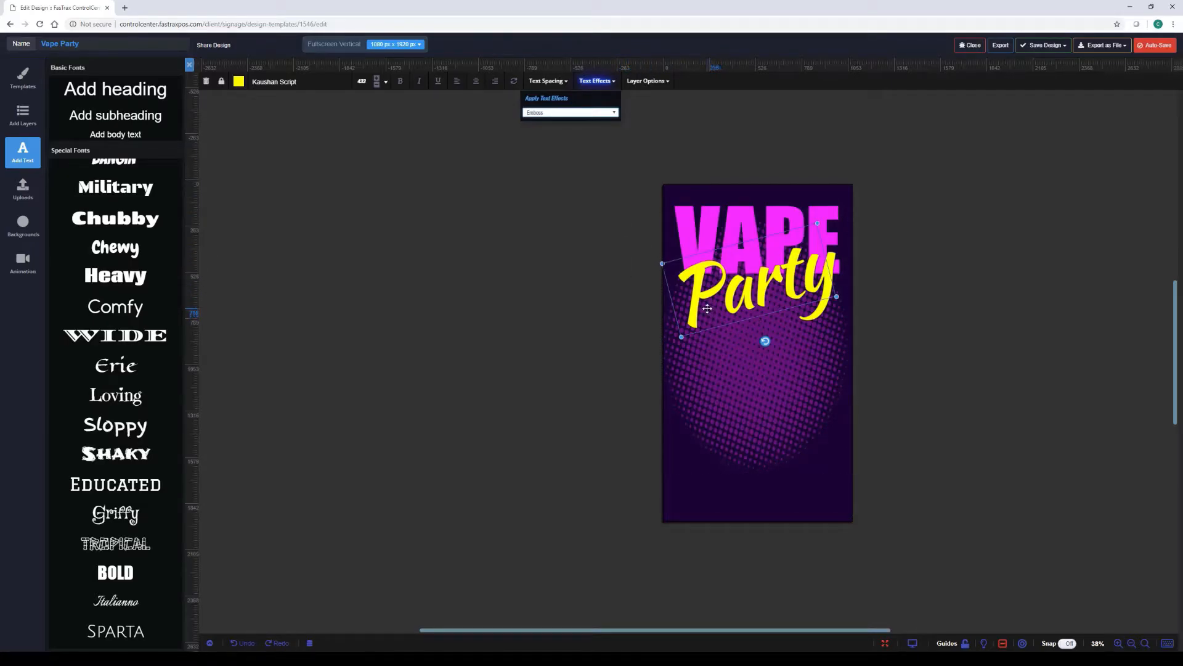
drag(696, 314, 696, 313)
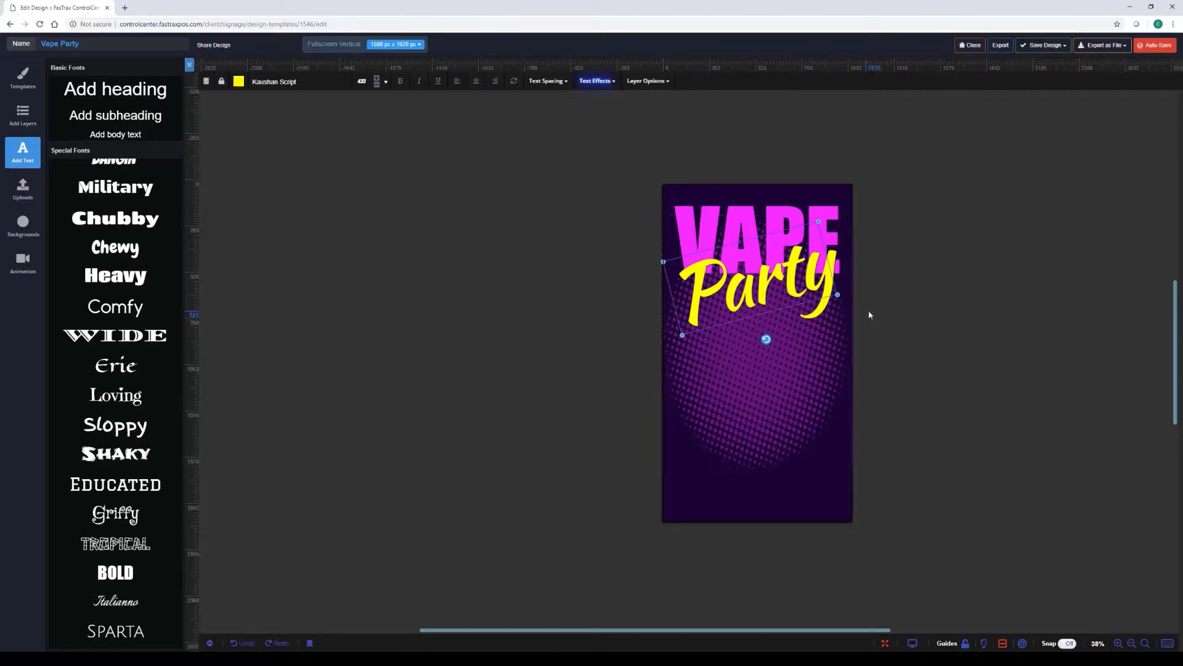
click(963, 358)
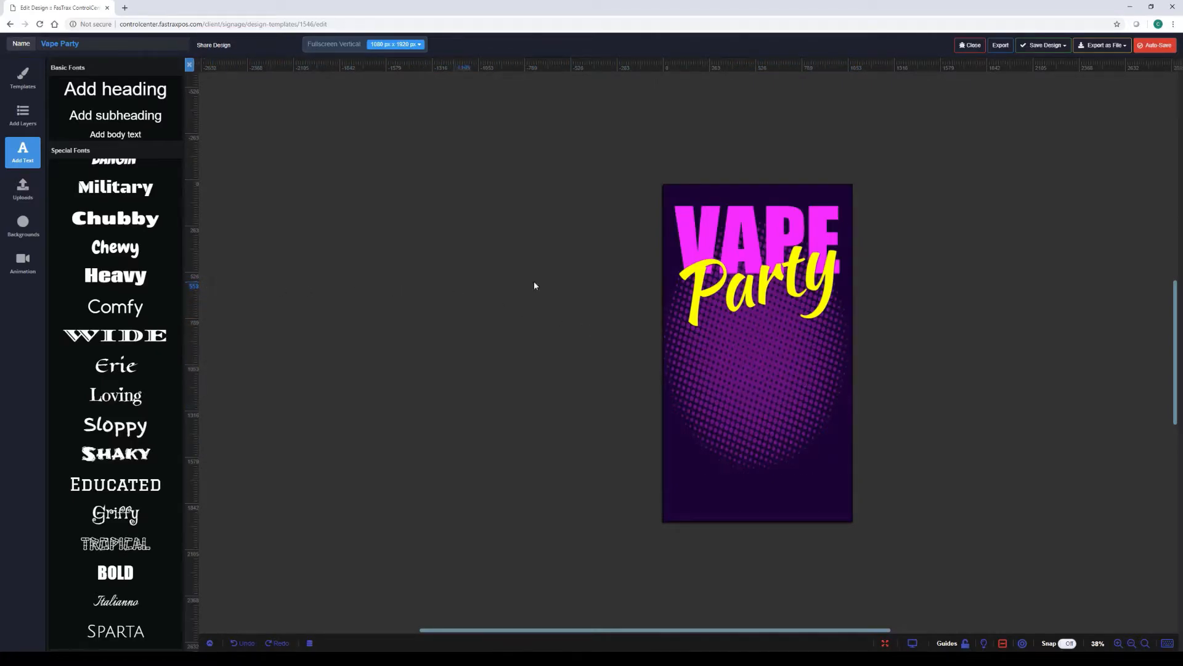
Step: Duplicate the VAPE text in front and place the copy in the lower part of the canvas, below Party
click(701, 236)
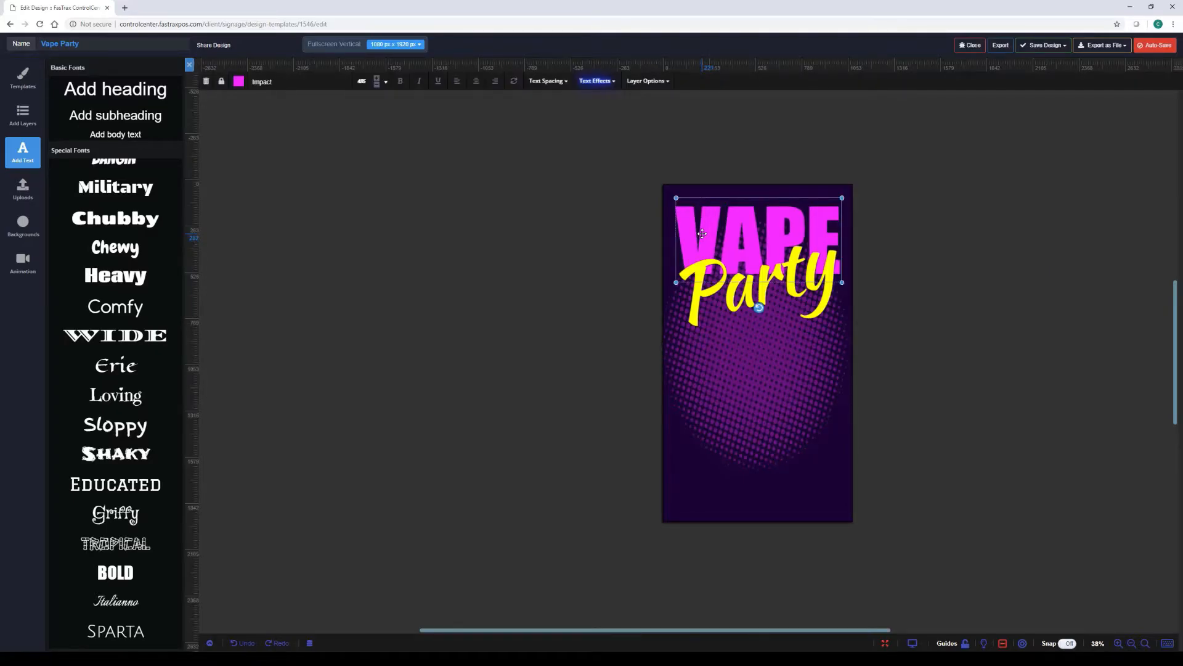
right_click(702, 234)
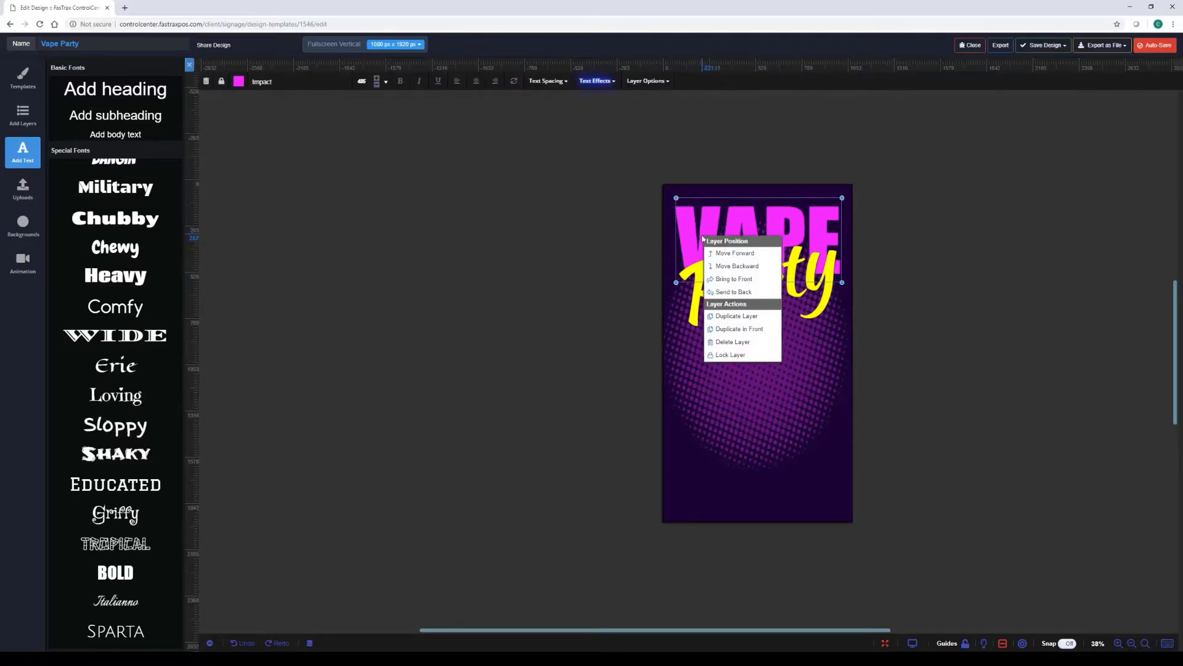
click(754, 330)
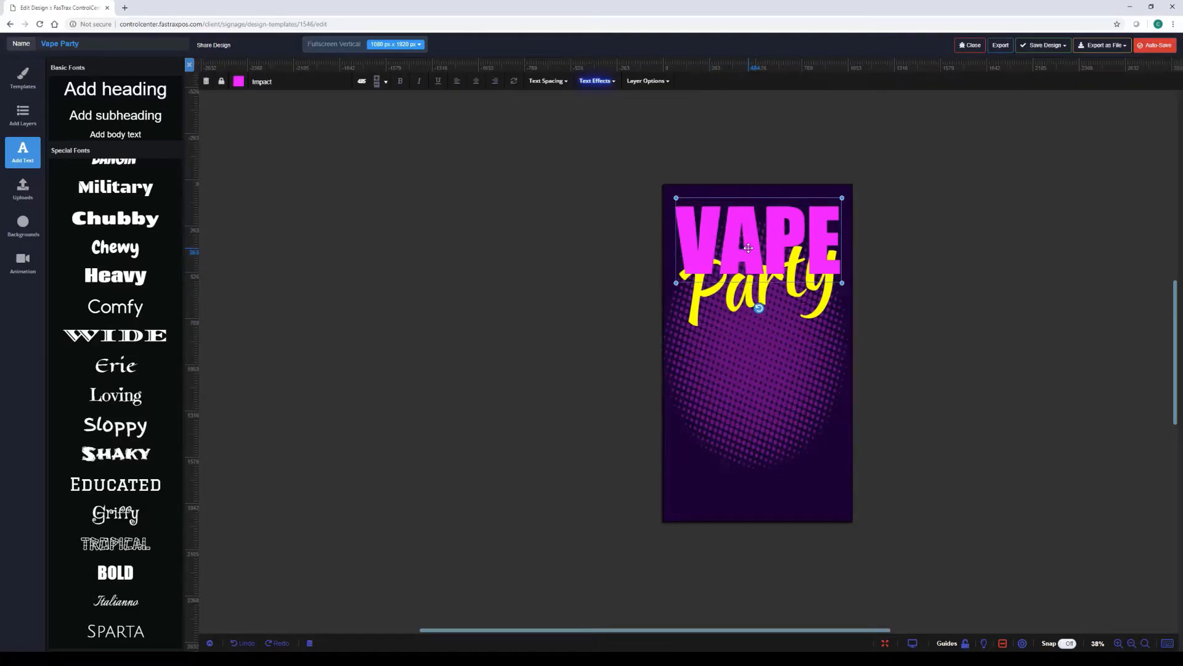
drag(748, 247, 762, 448)
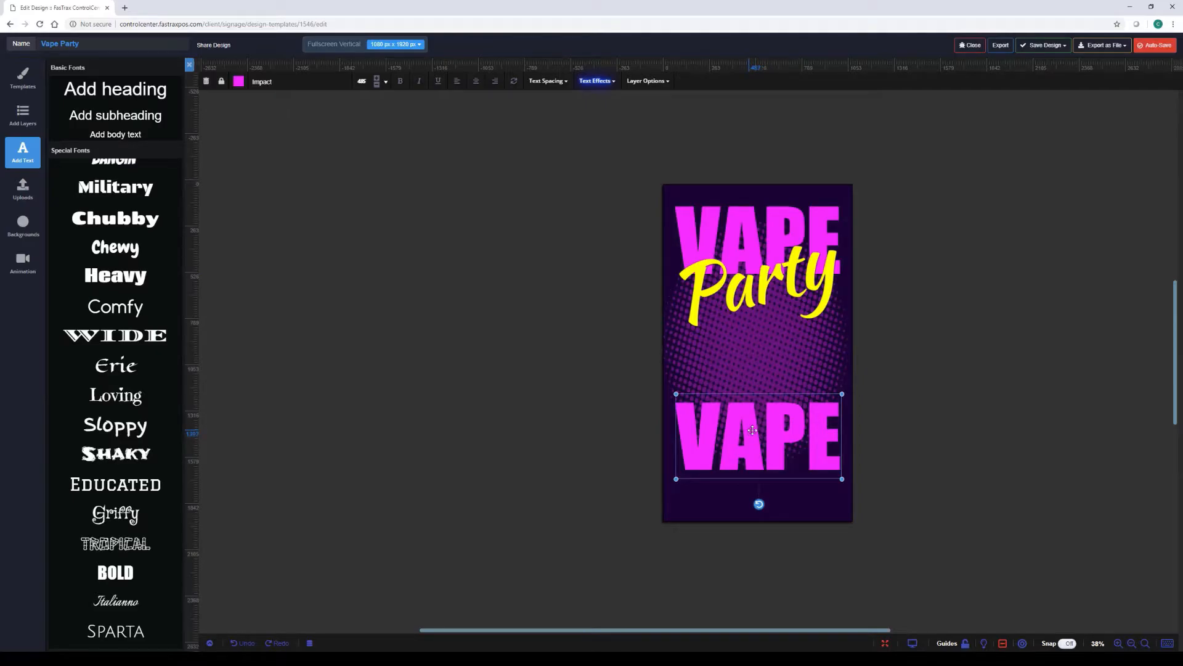
Step: Replace the text of the lower VAPE copy with 25%
double_click(755, 431)
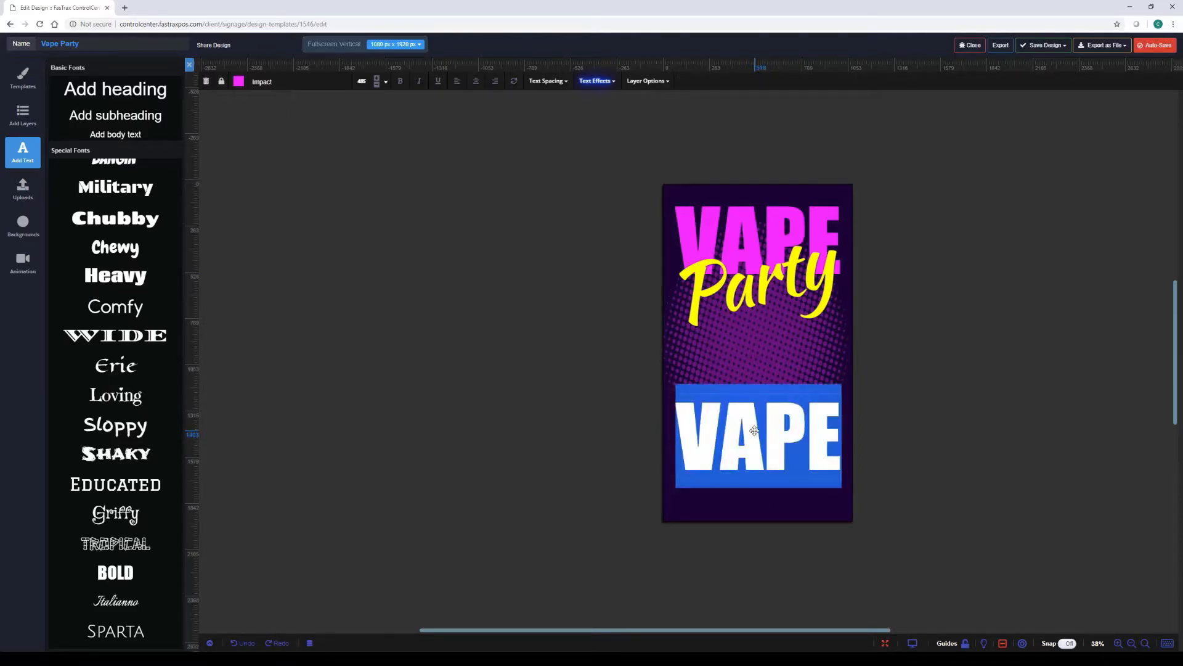
click(755, 430)
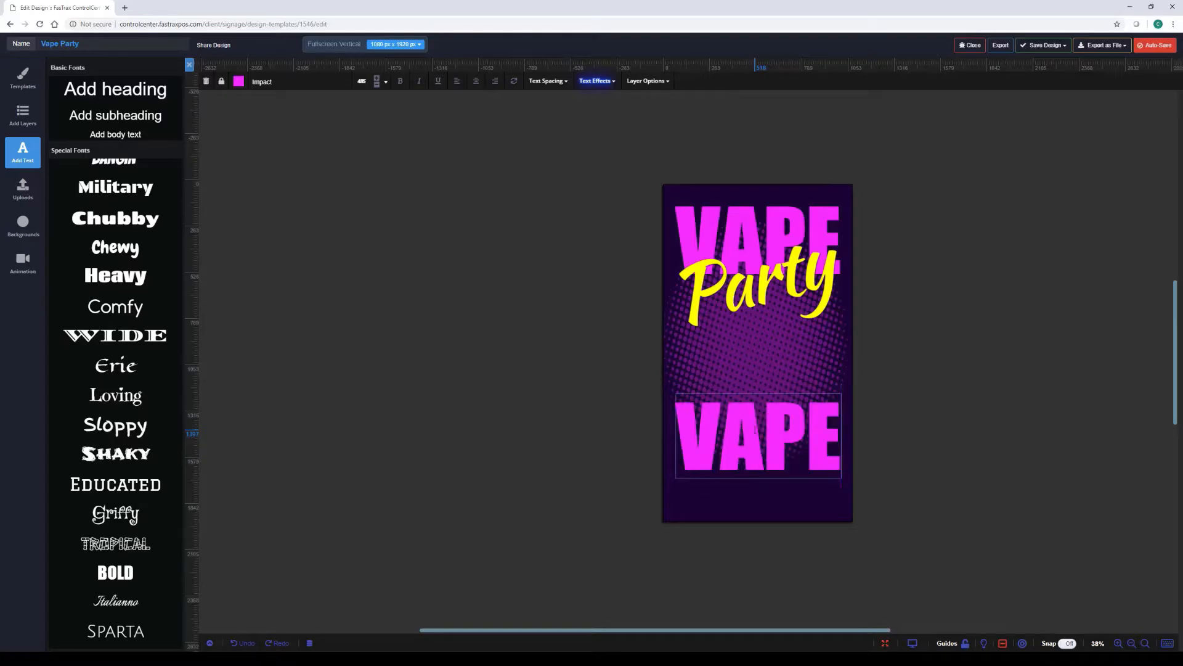
click(776, 432)
double_click(776, 431)
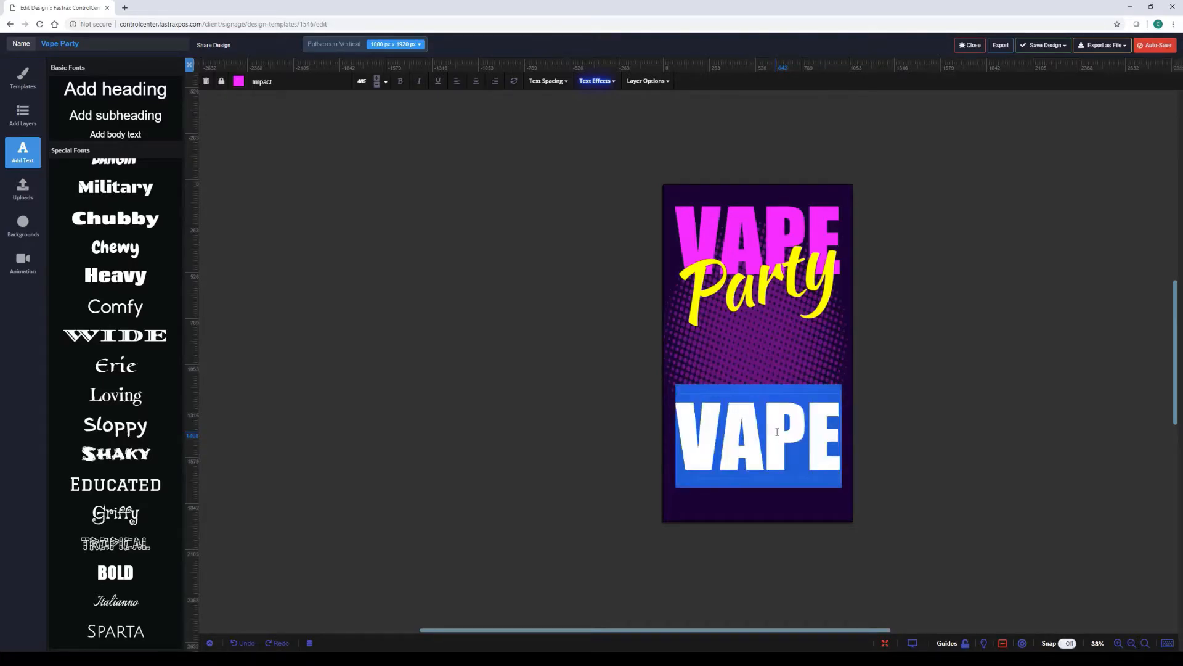
text(2)
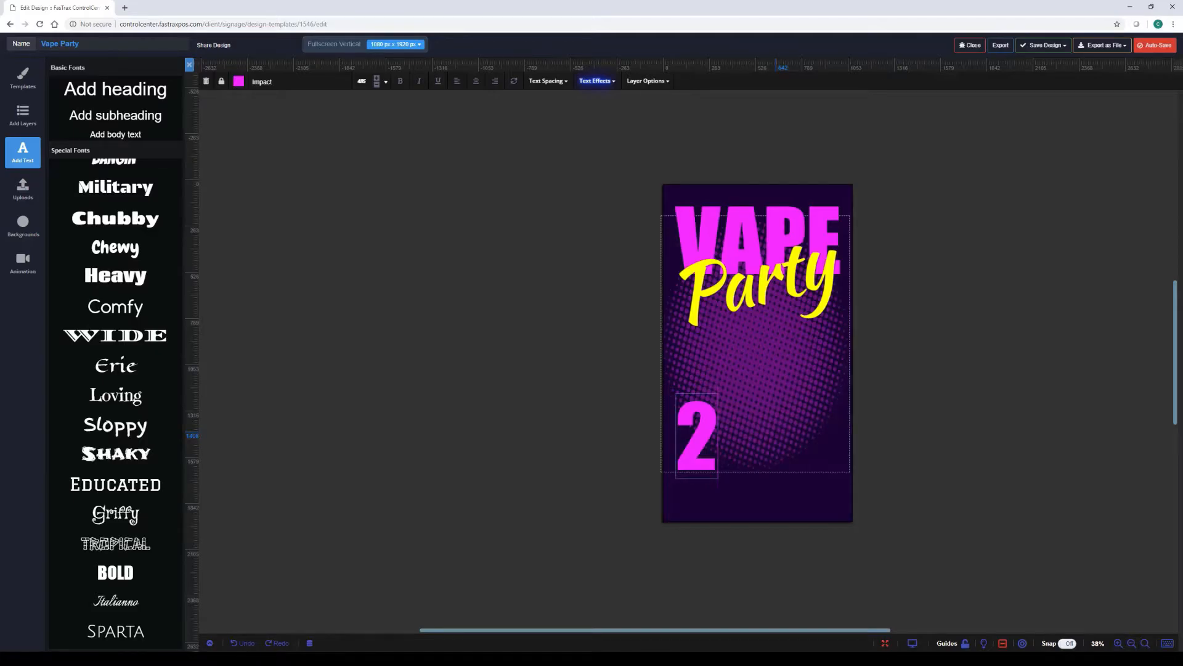
text(5)
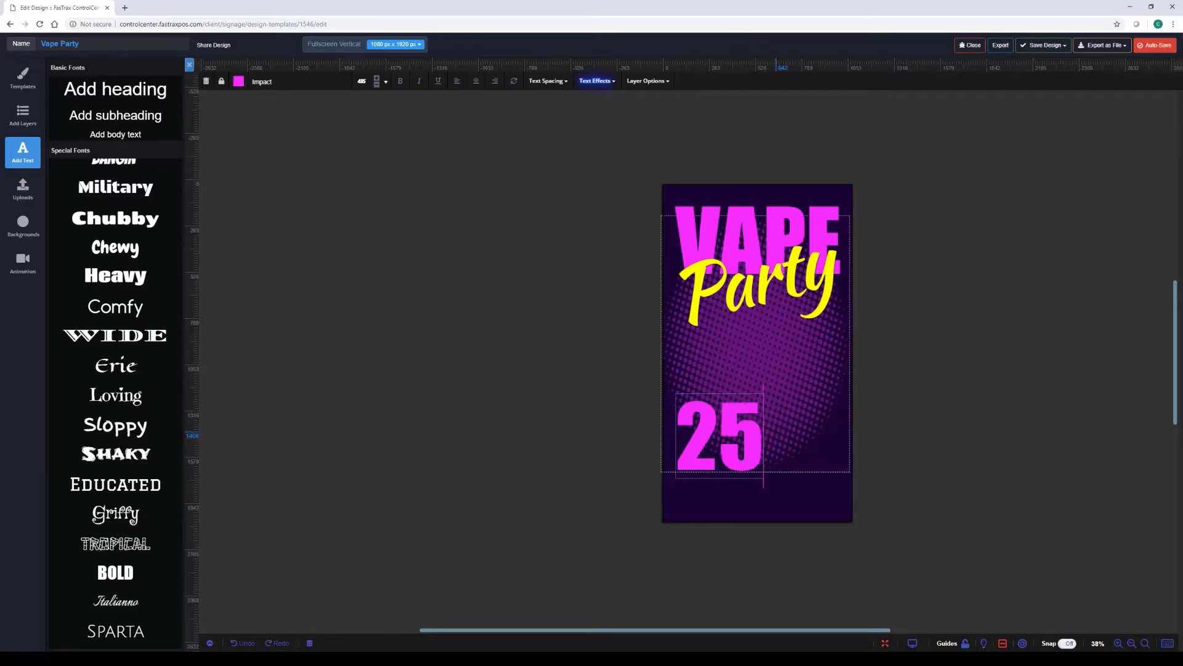
text(%)
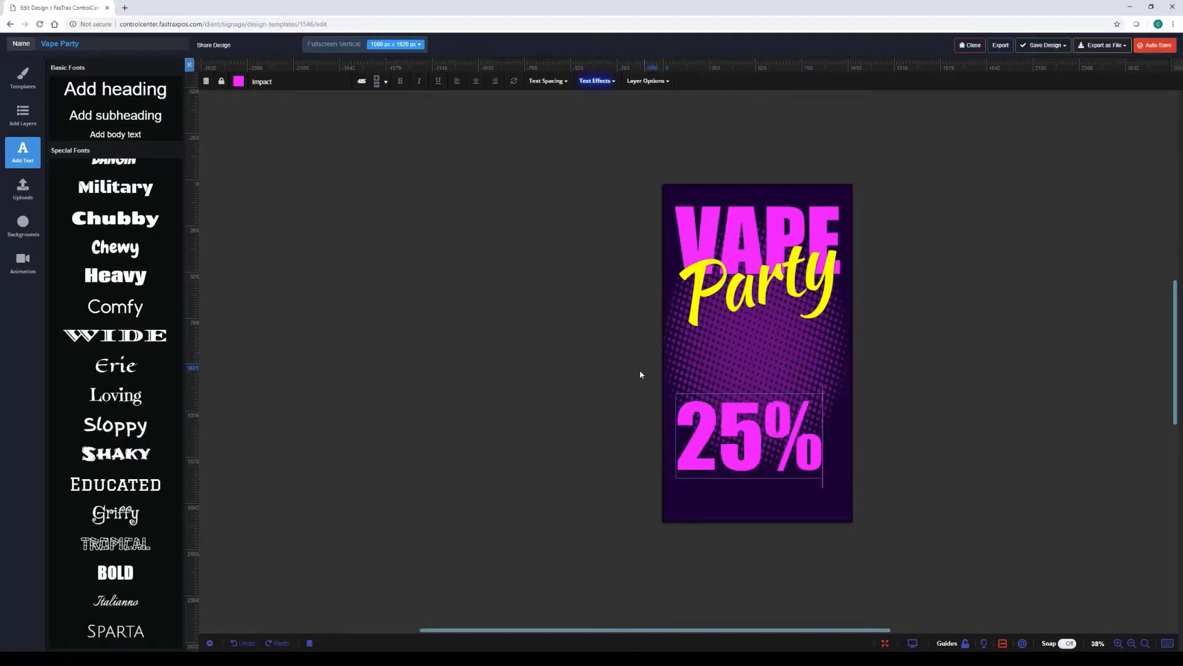
click(613, 388)
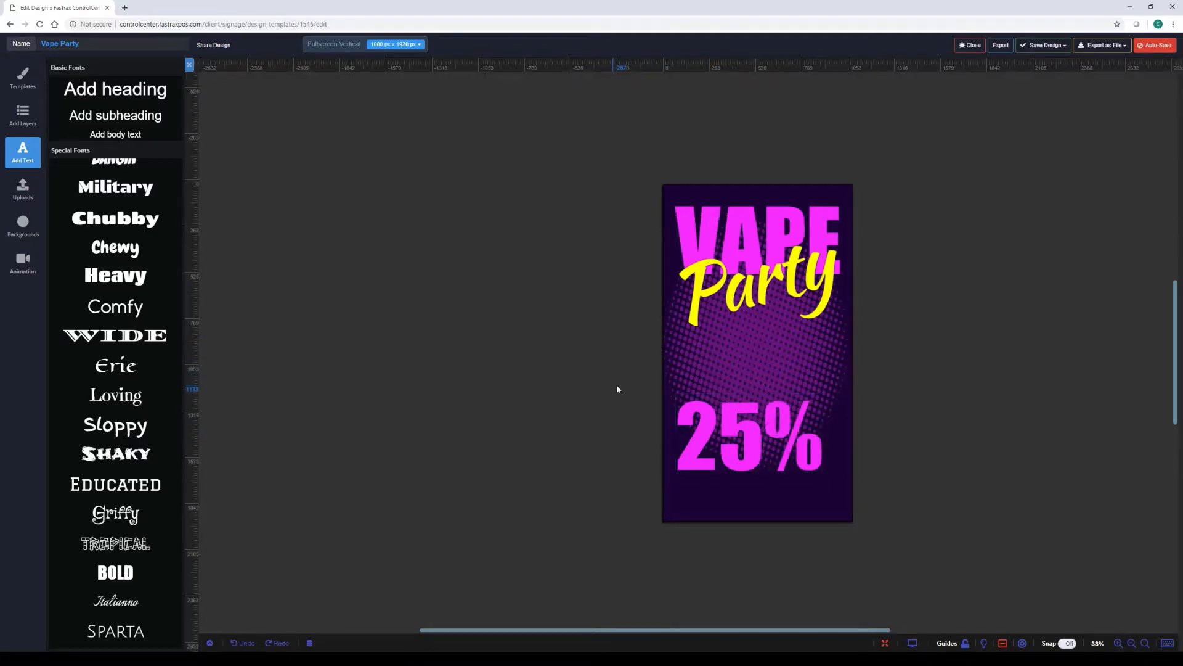
Step: Shrink the 25% text to a little over half the canvas width, keeping its upper-left corner in place, and deselect it
click(753, 429)
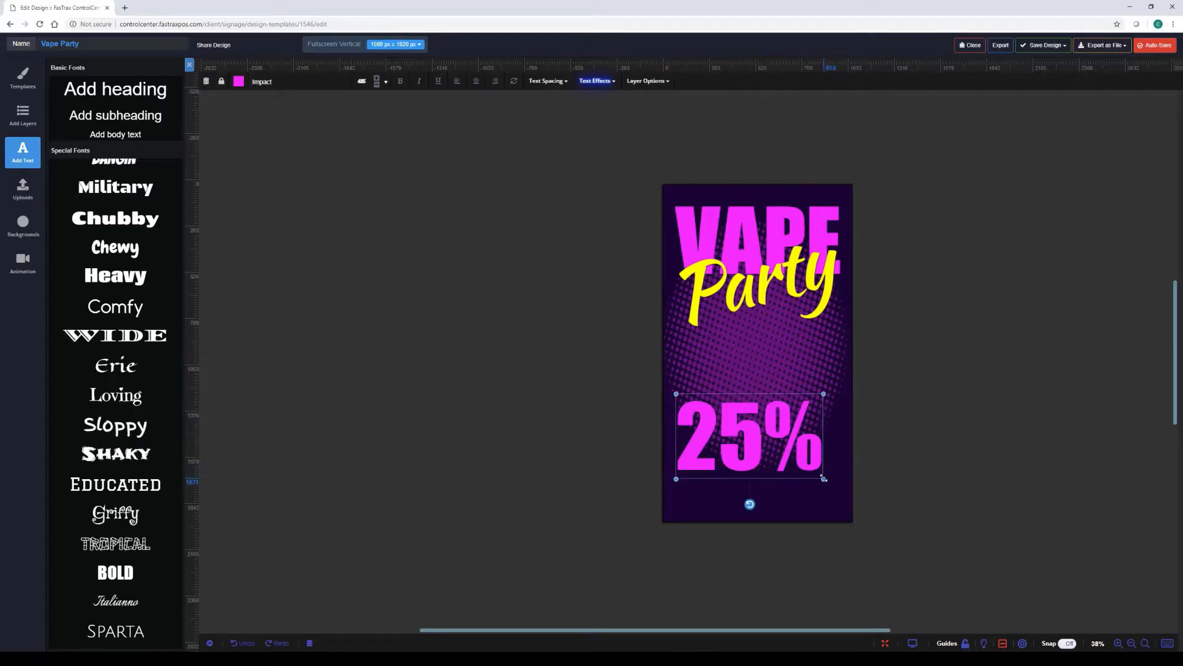
drag(823, 477, 777, 443)
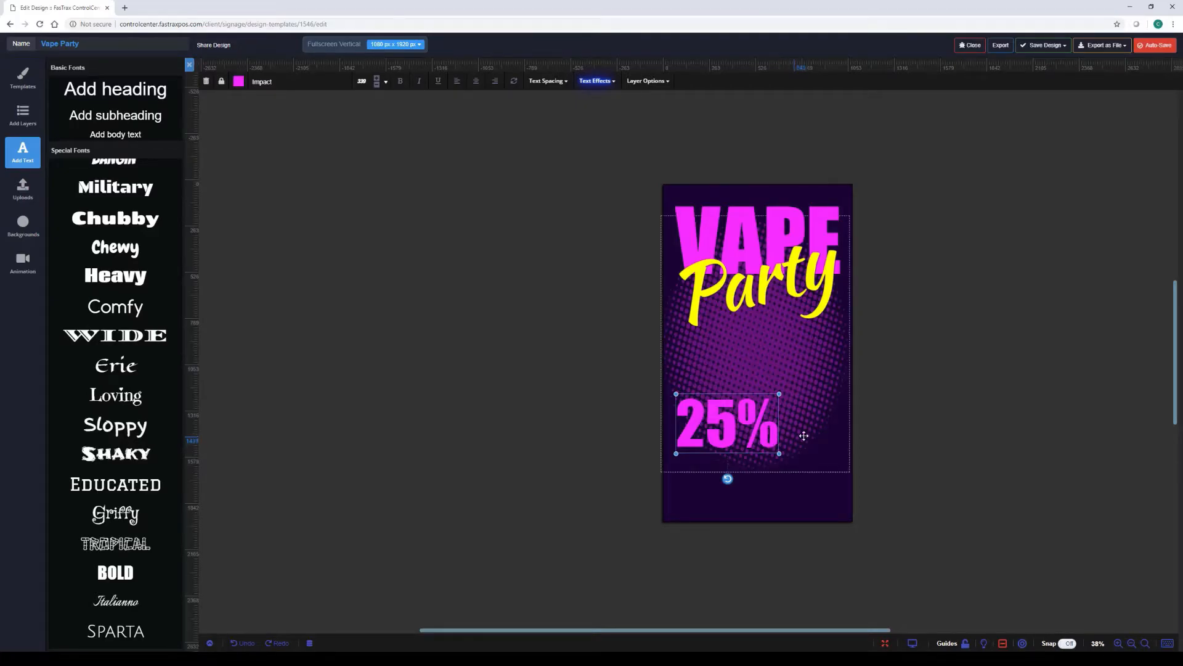
click(878, 439)
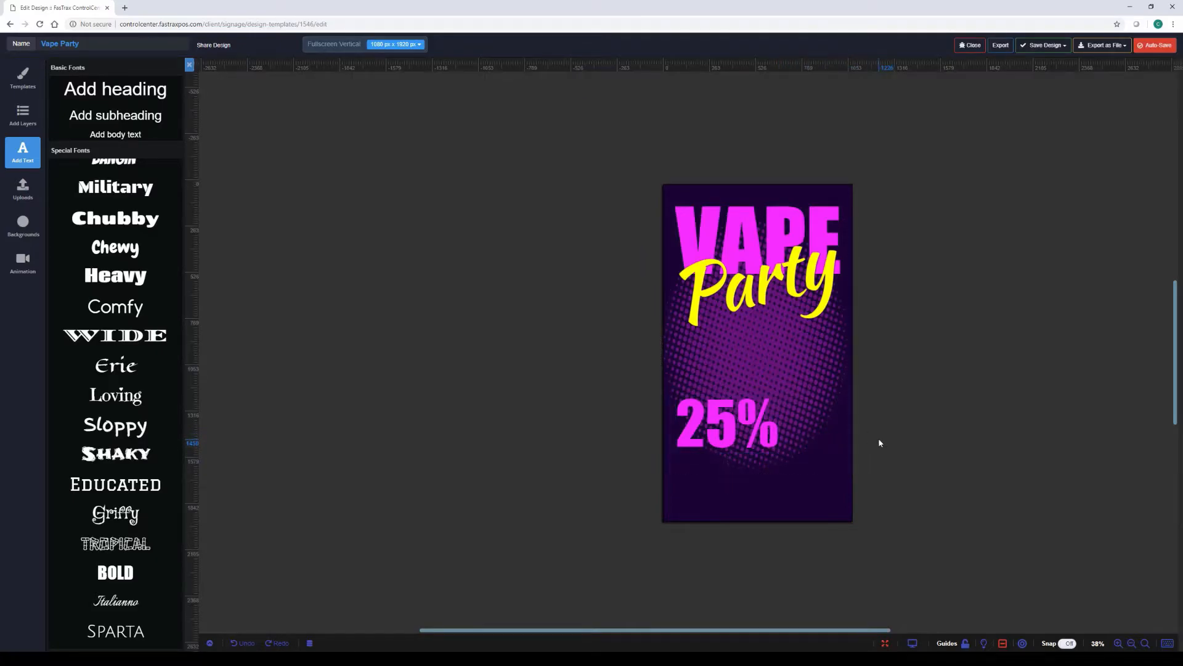
right_click(762, 420)
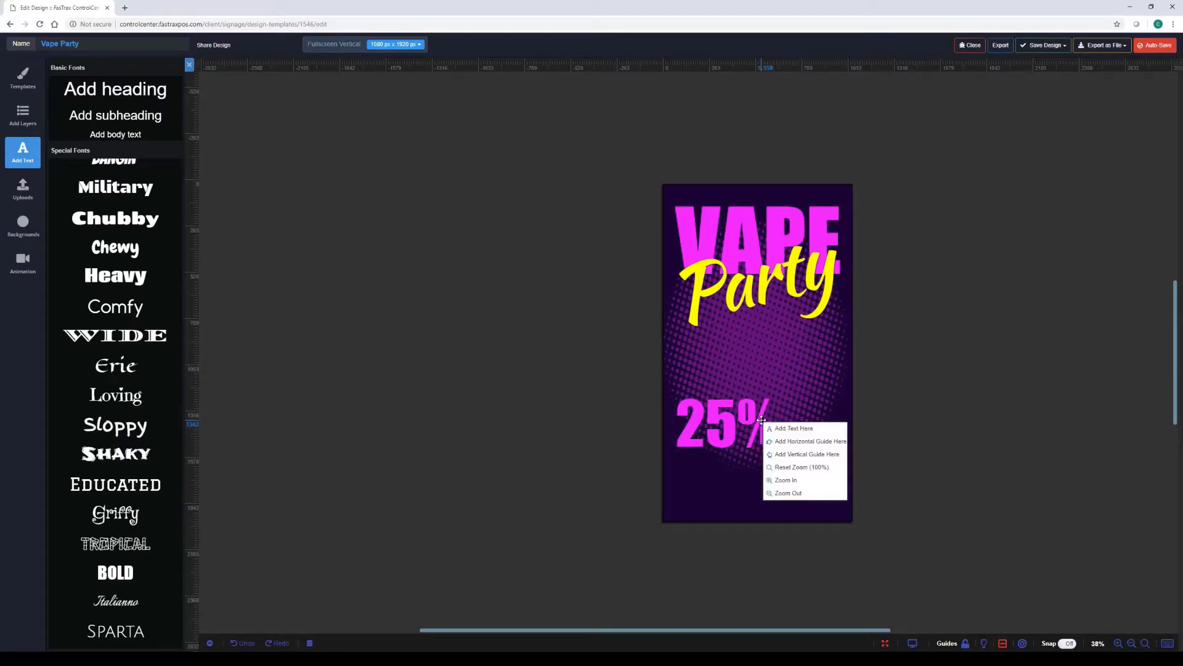
click(752, 419)
right_click(750, 418)
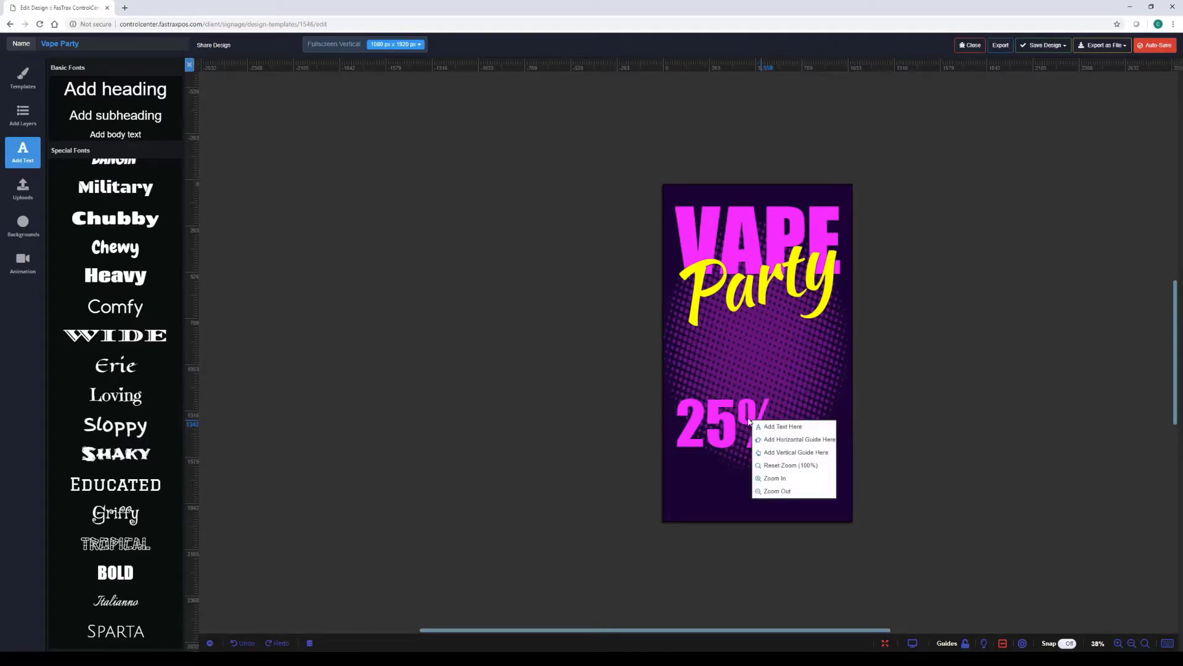
click(733, 424)
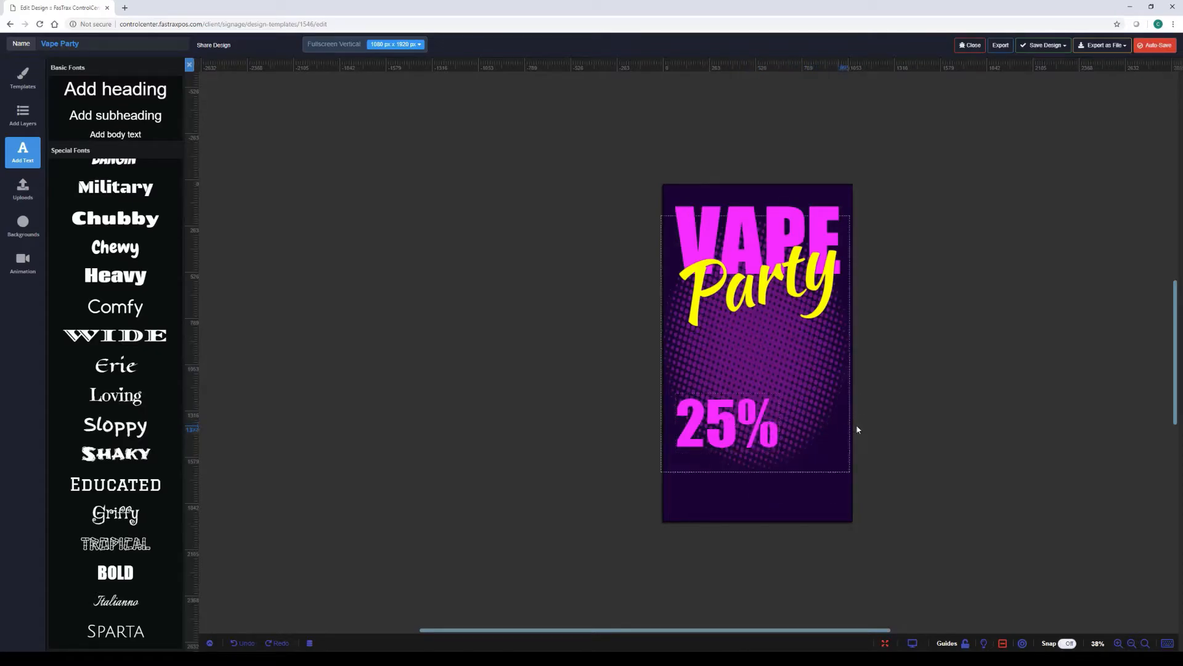
right_click(757, 424)
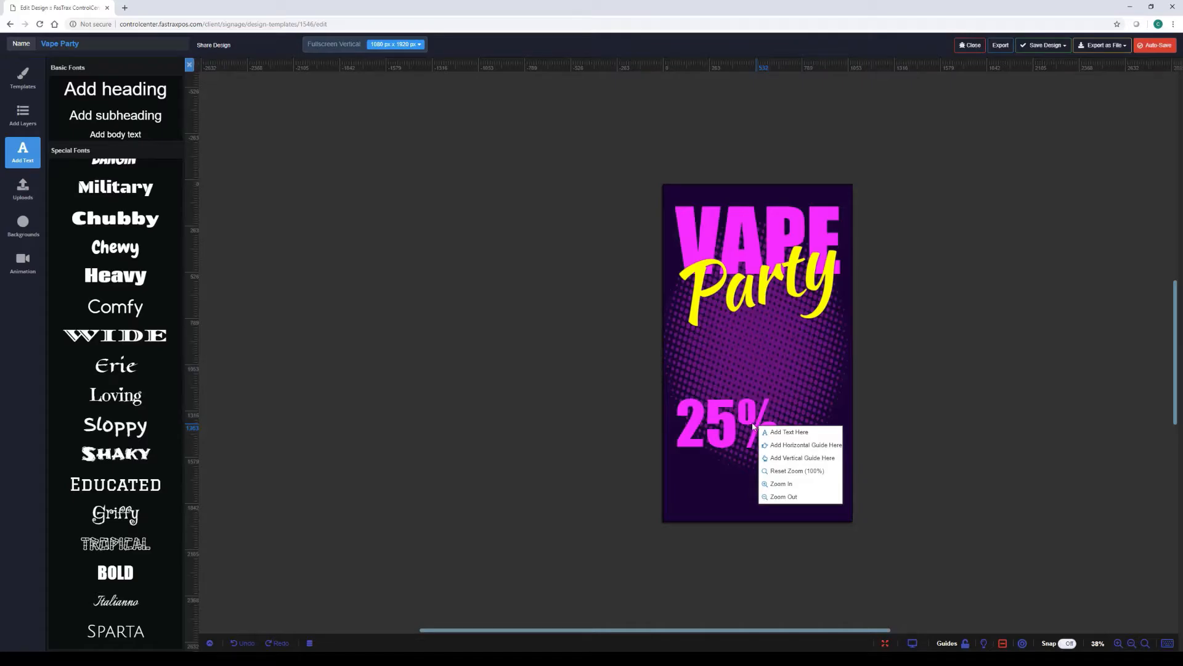
click(748, 421)
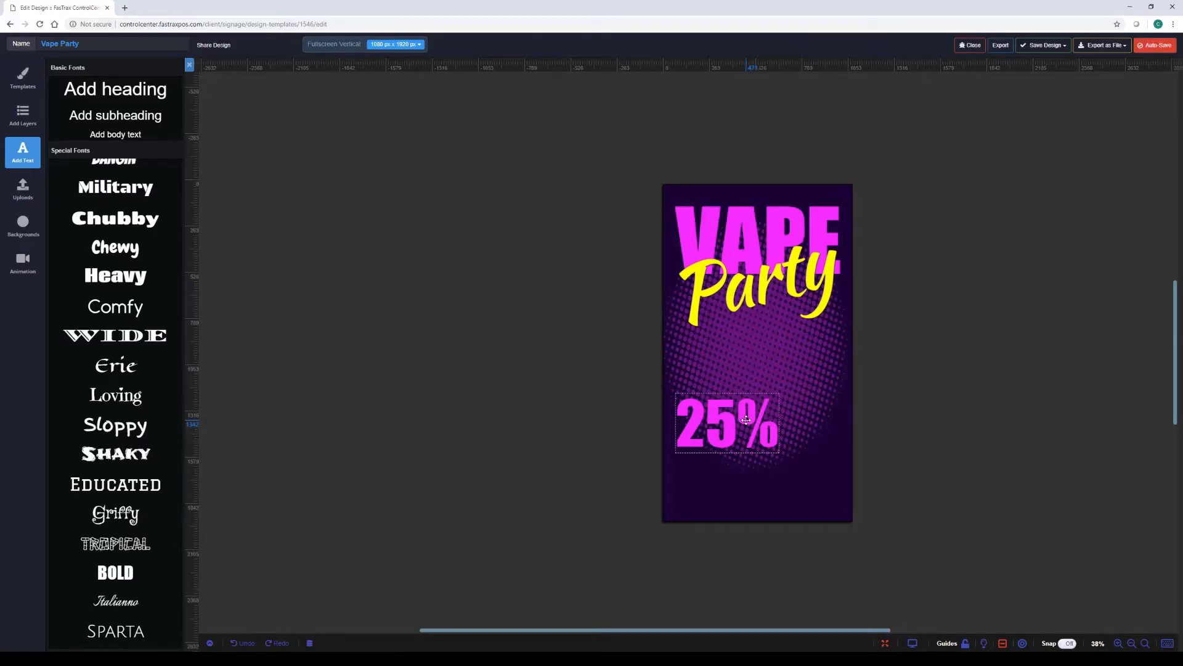
right_click(746, 420)
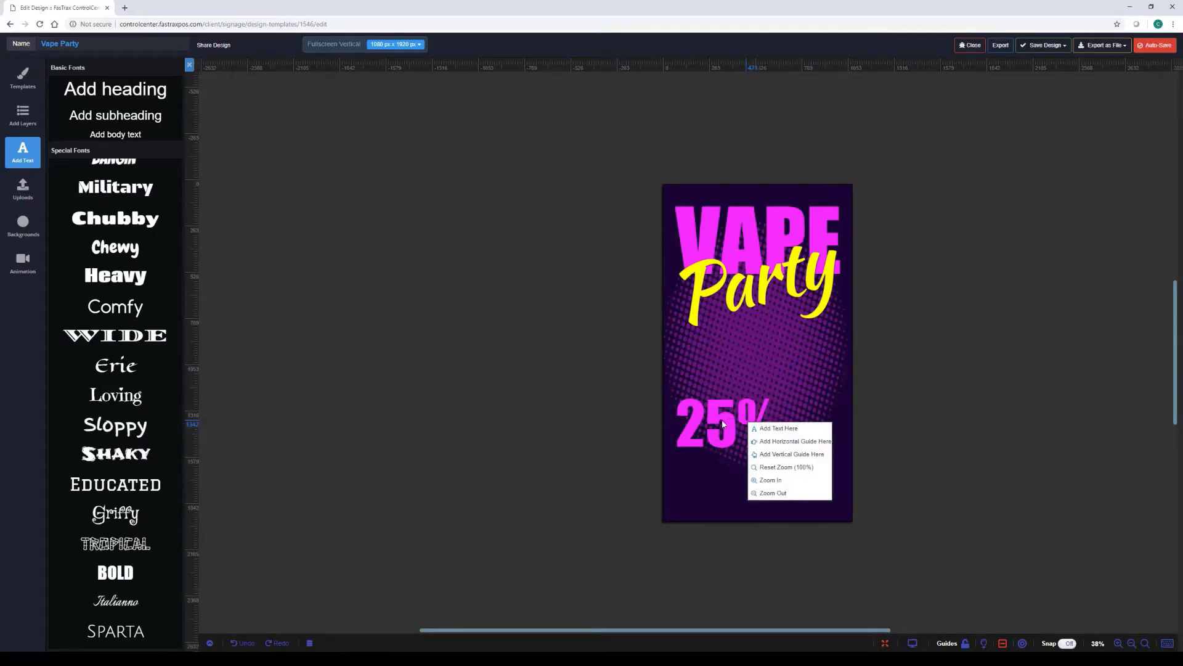
right_click(723, 421)
right_click(711, 418)
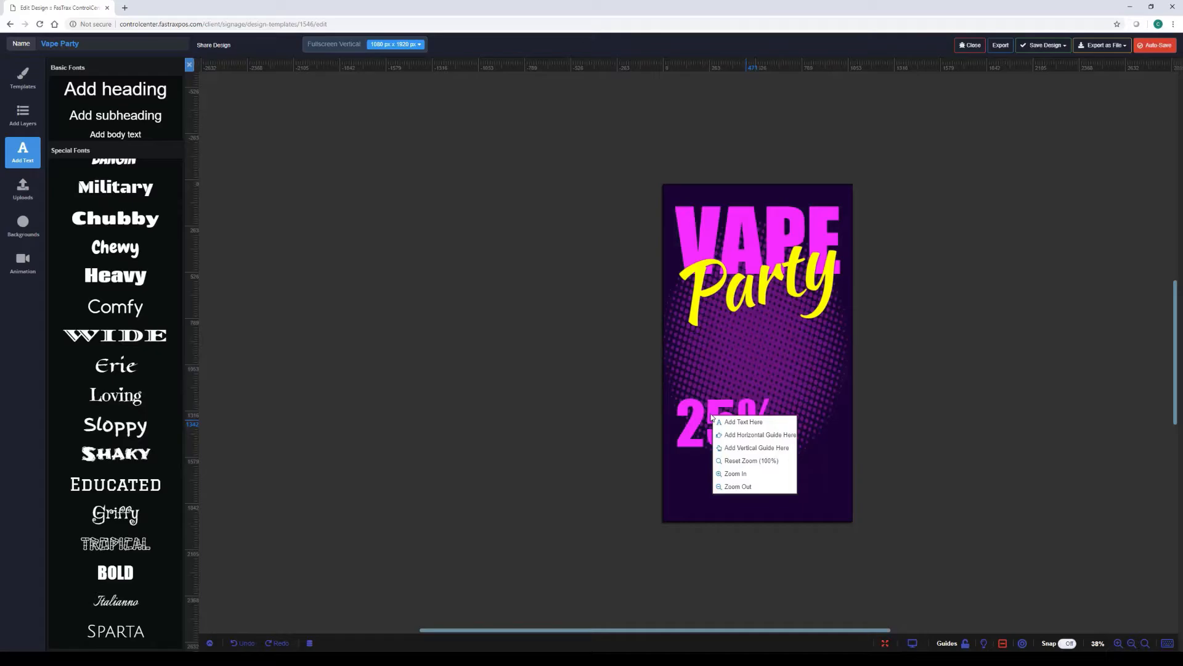
click(893, 404)
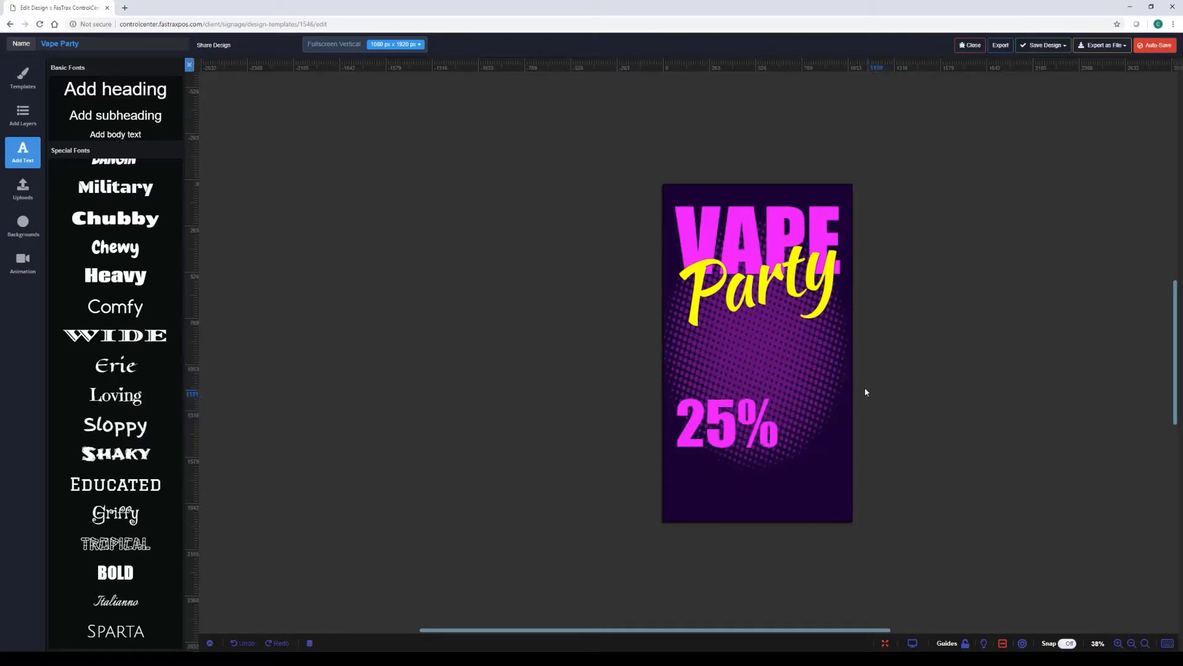
right_click(772, 424)
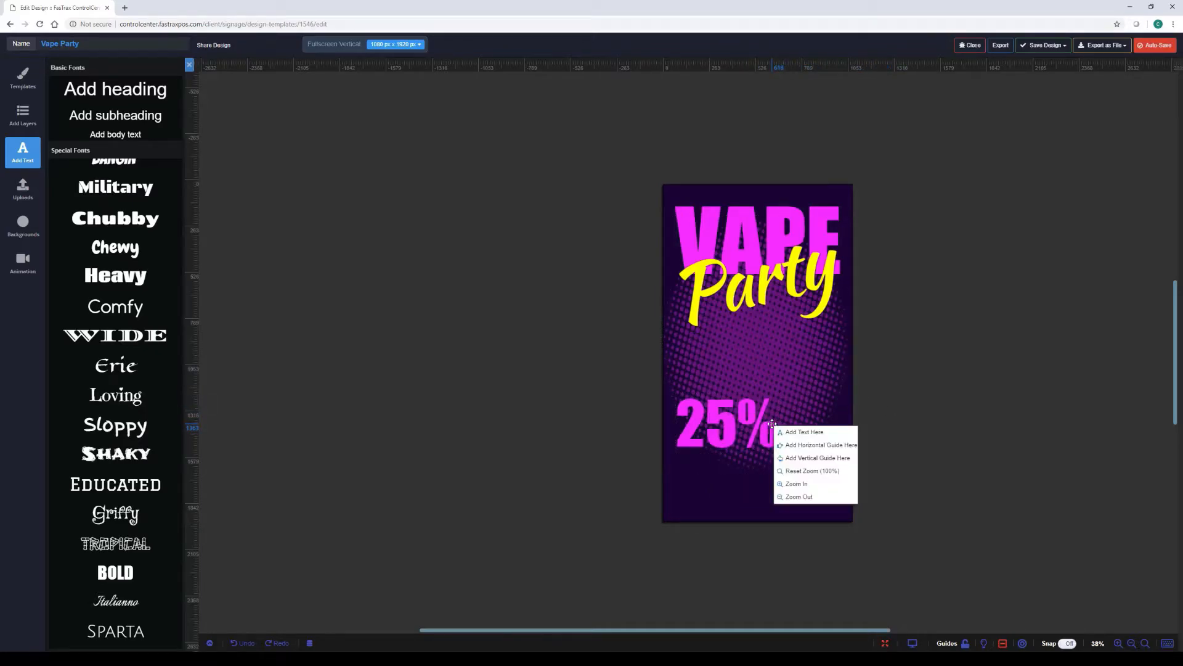
click(986, 422)
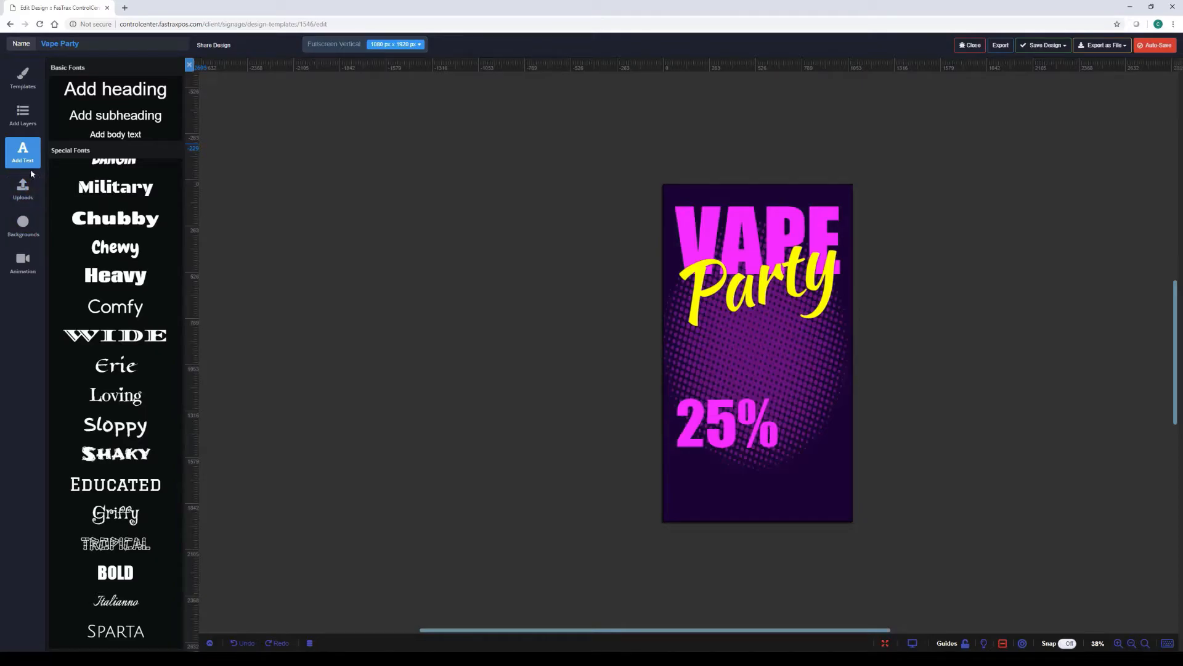
Step: Try a rough-edged shape layer from the Borders category beside the canvas and delete it
click(33, 121)
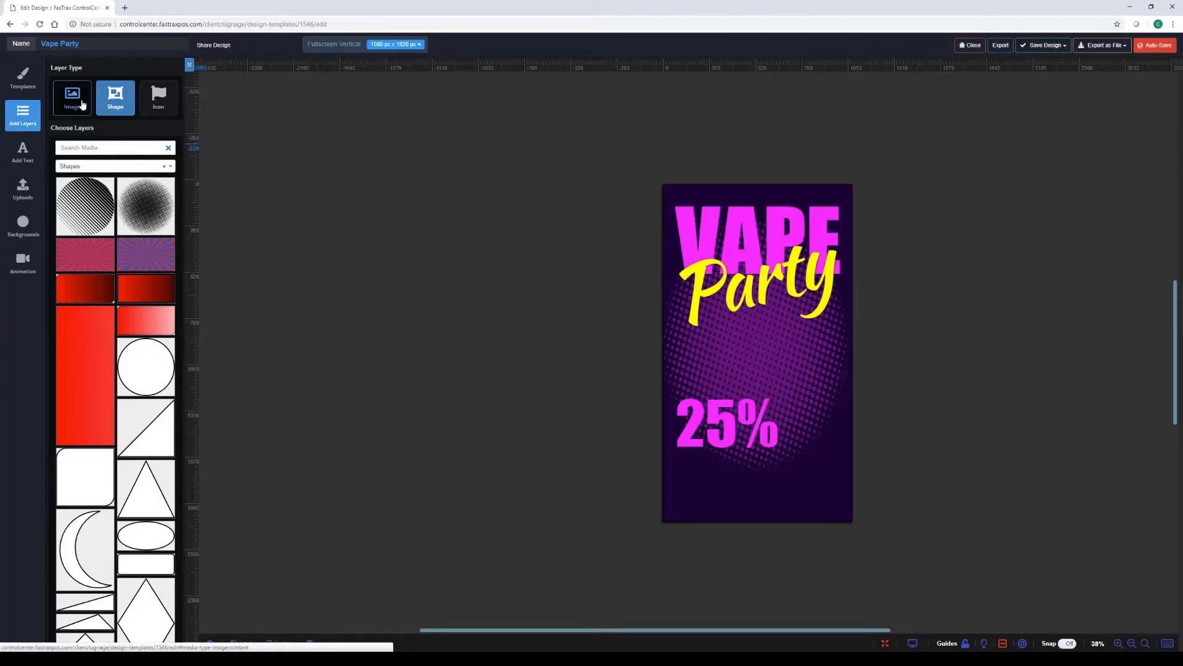
click(82, 166)
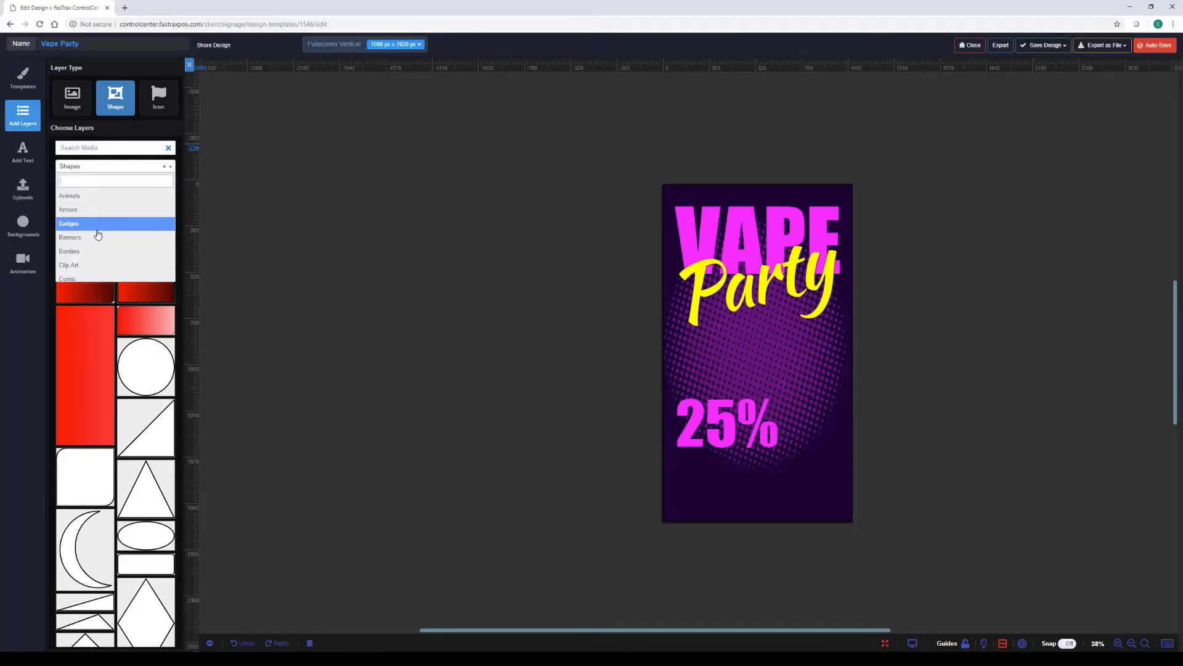
scroll(98, 235, down, 1)
scroll(97, 234, down, 2)
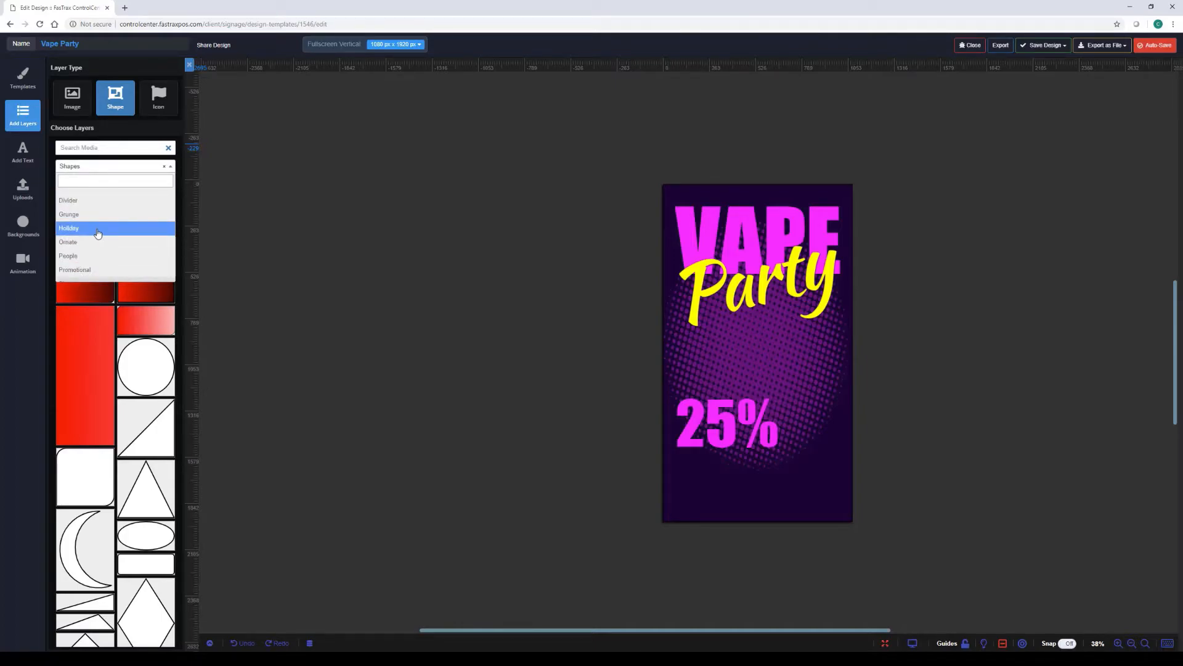
scroll(97, 233, down, 3)
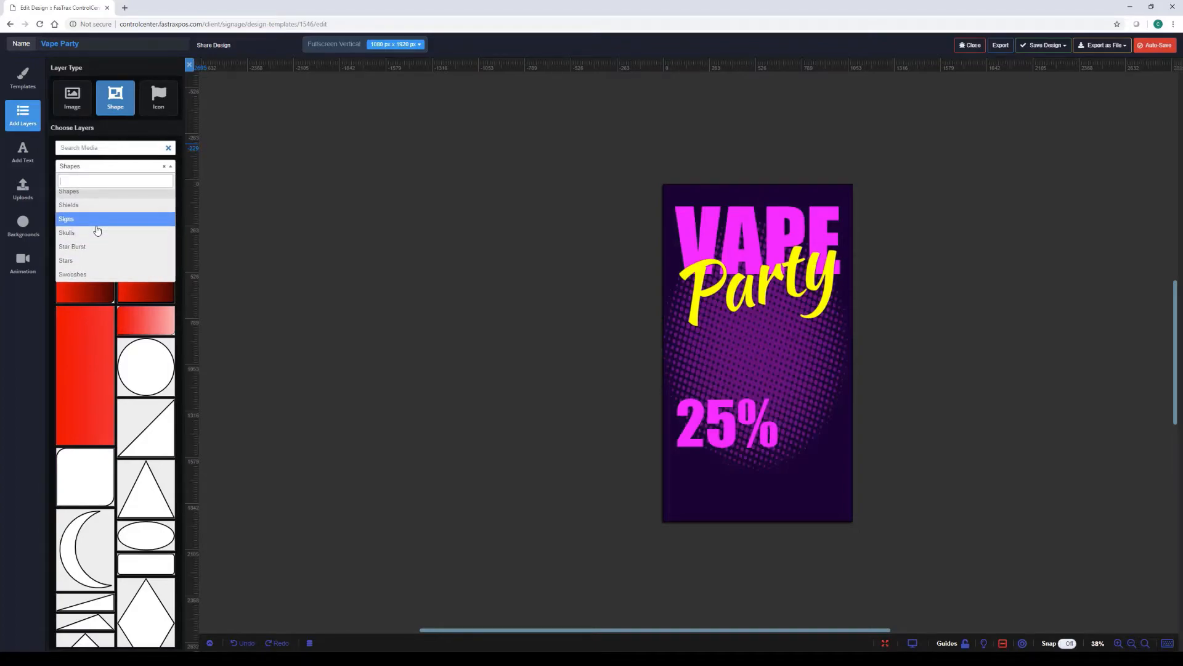
scroll(92, 250, up, 3)
scroll(89, 257, up, 2)
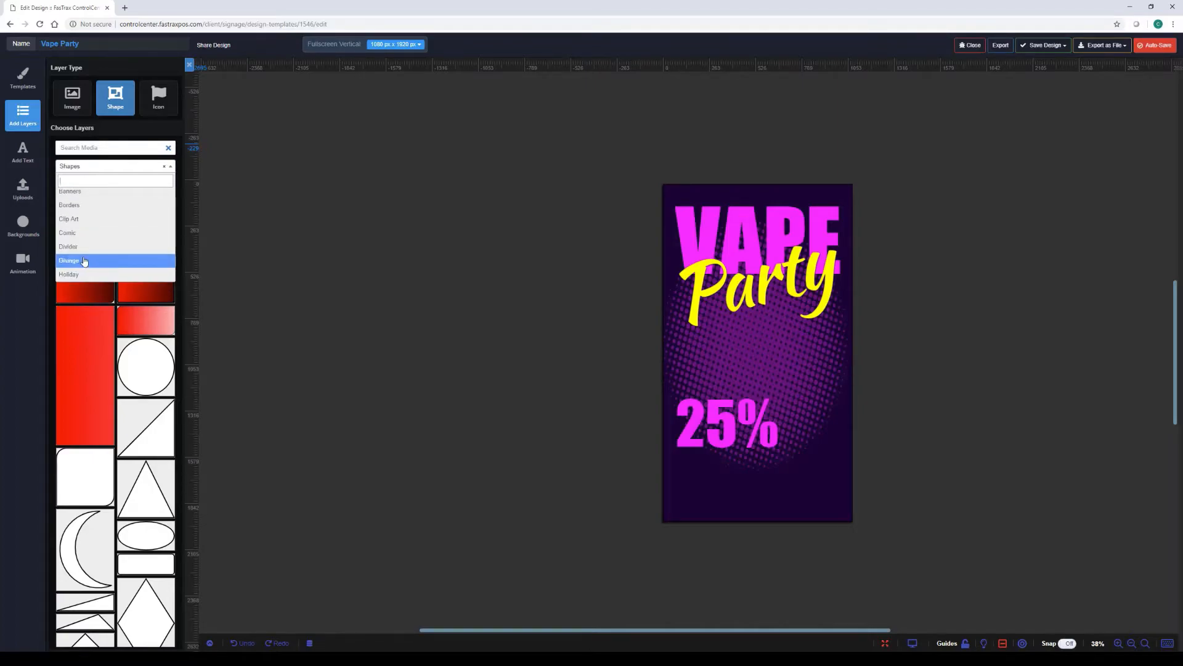
scroll(82, 238, up, 2)
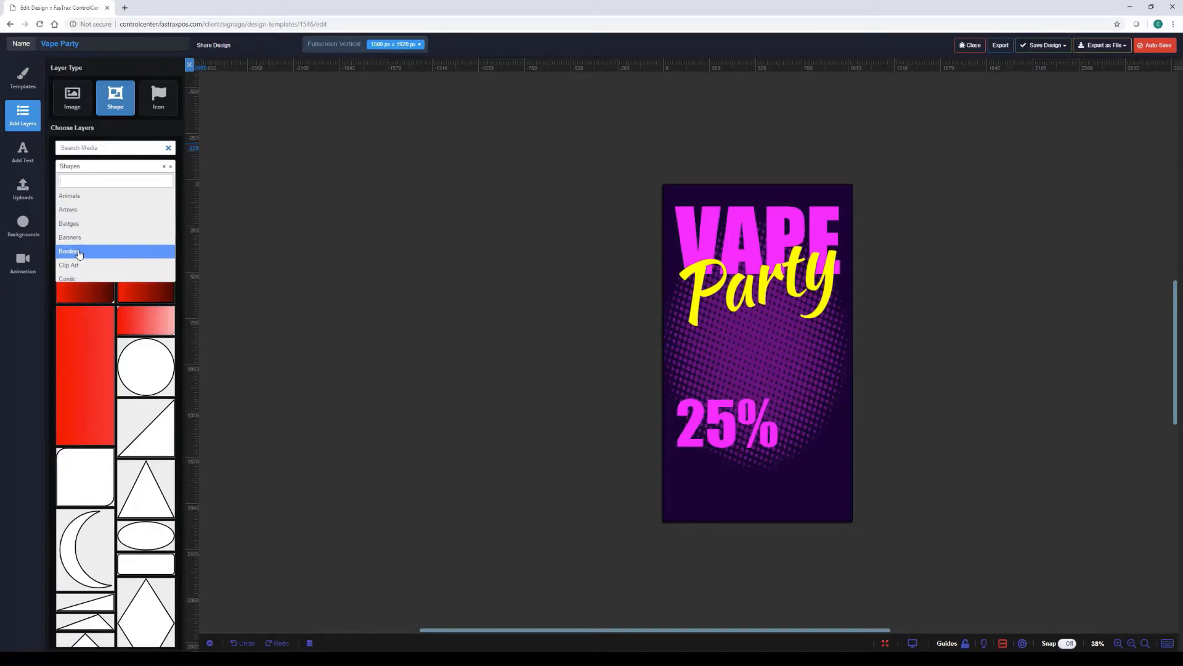
click(79, 253)
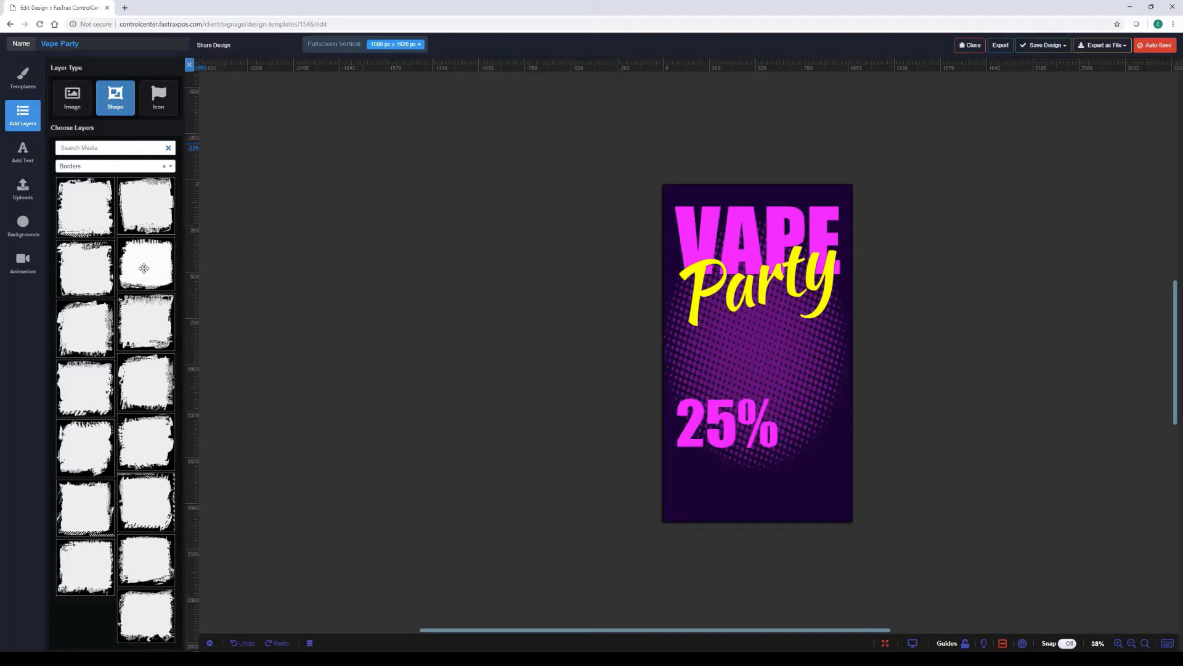
drag(139, 269, 391, 338)
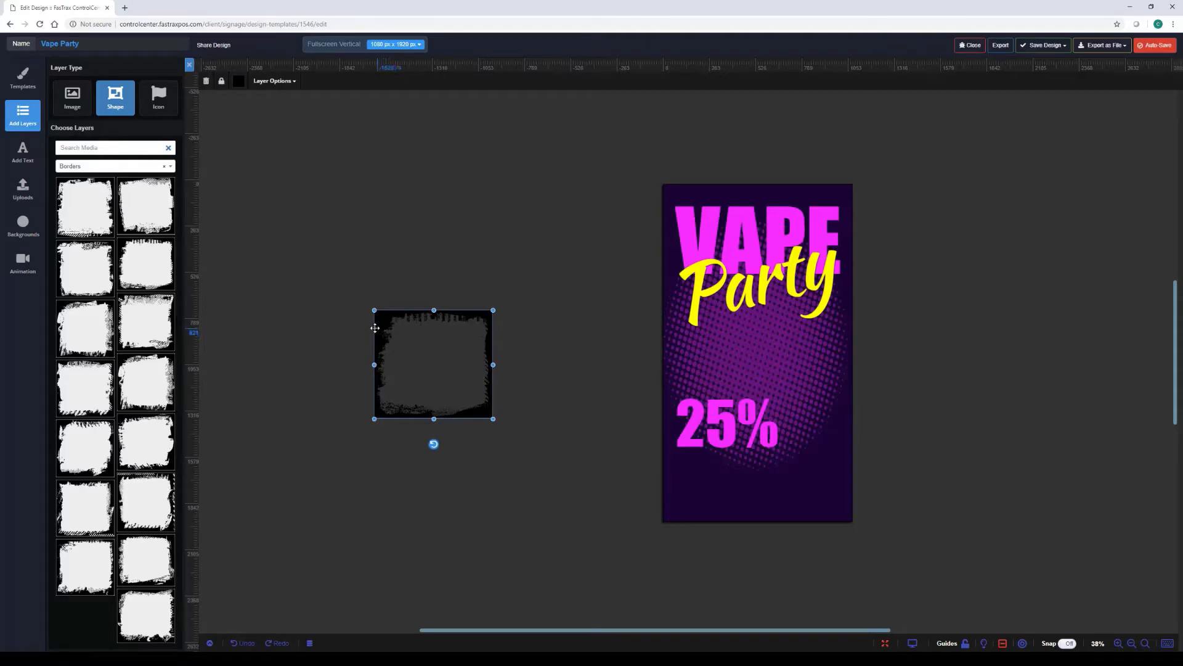
key(Delete)
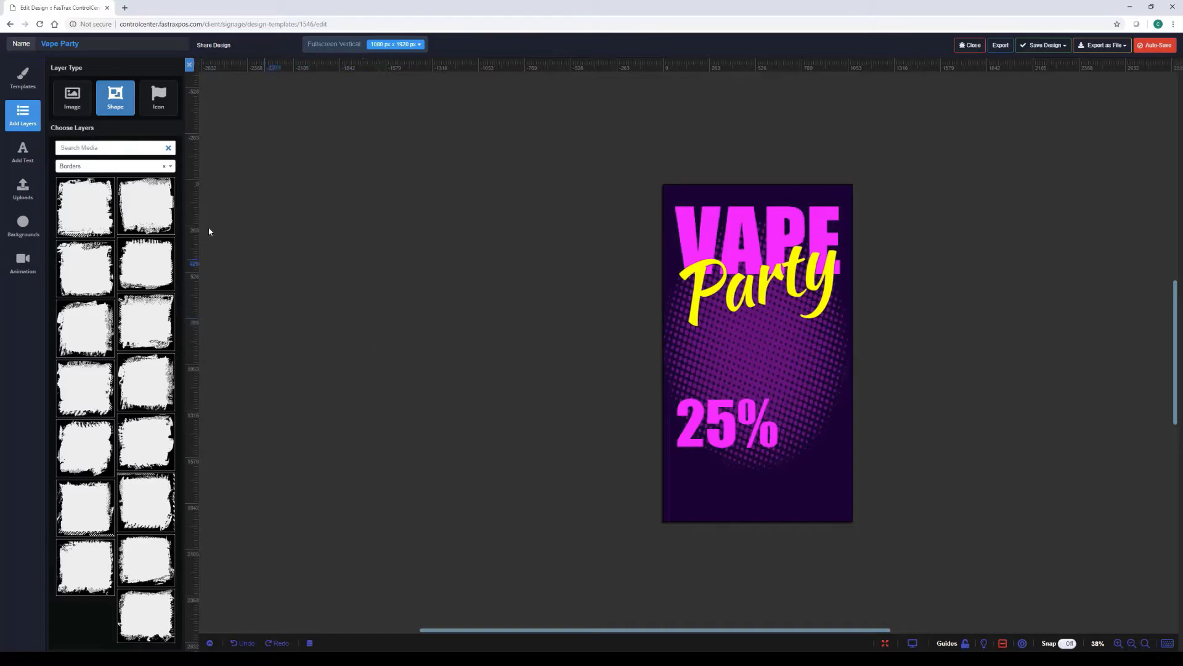
Step: Add a brush-stroke smear shape from the Grunge category to the canvas just below the 25% text
click(139, 168)
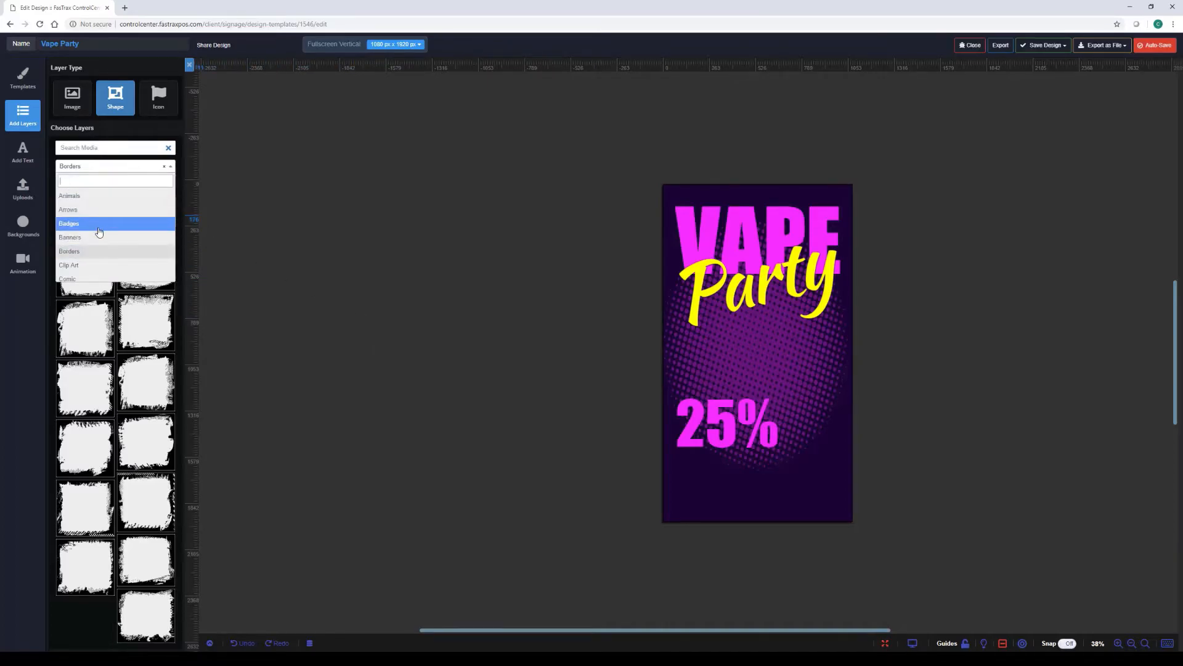
scroll(99, 231, down, 3)
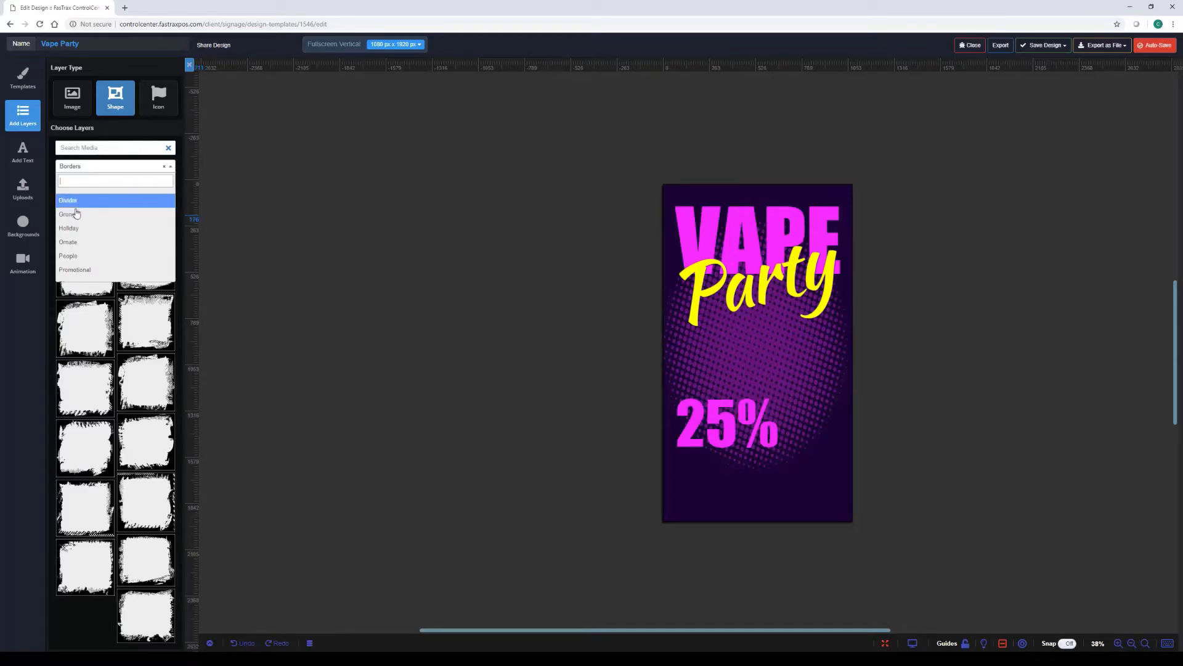
scroll(79, 220, down, 3)
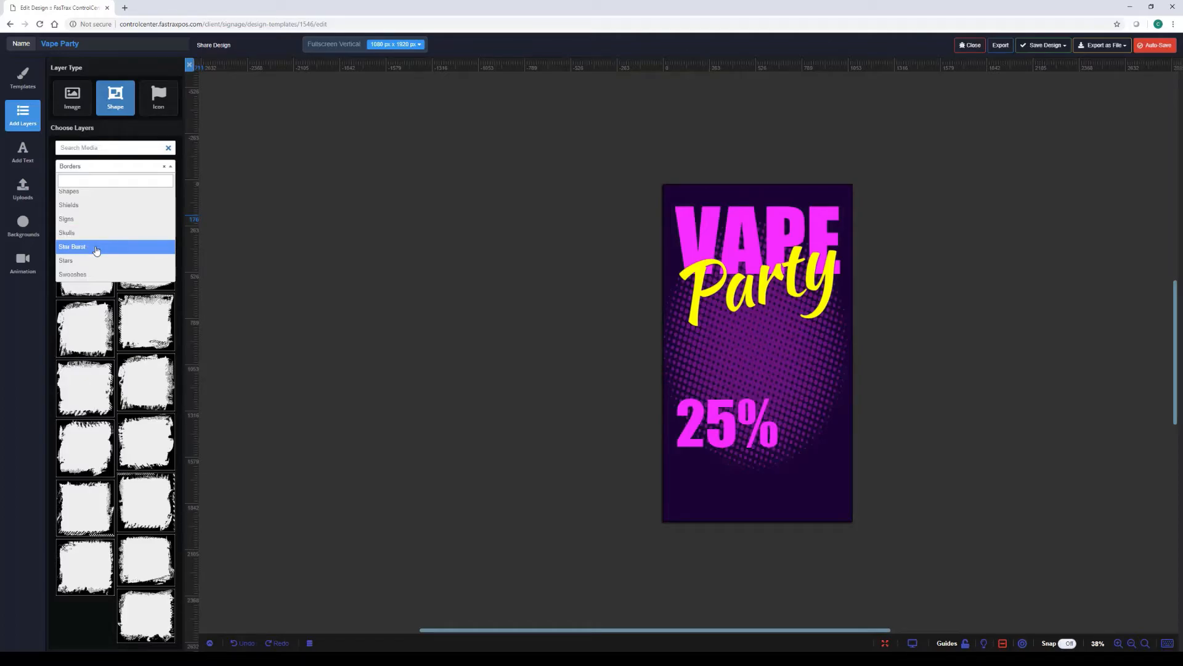
scroll(95, 247, up, 1)
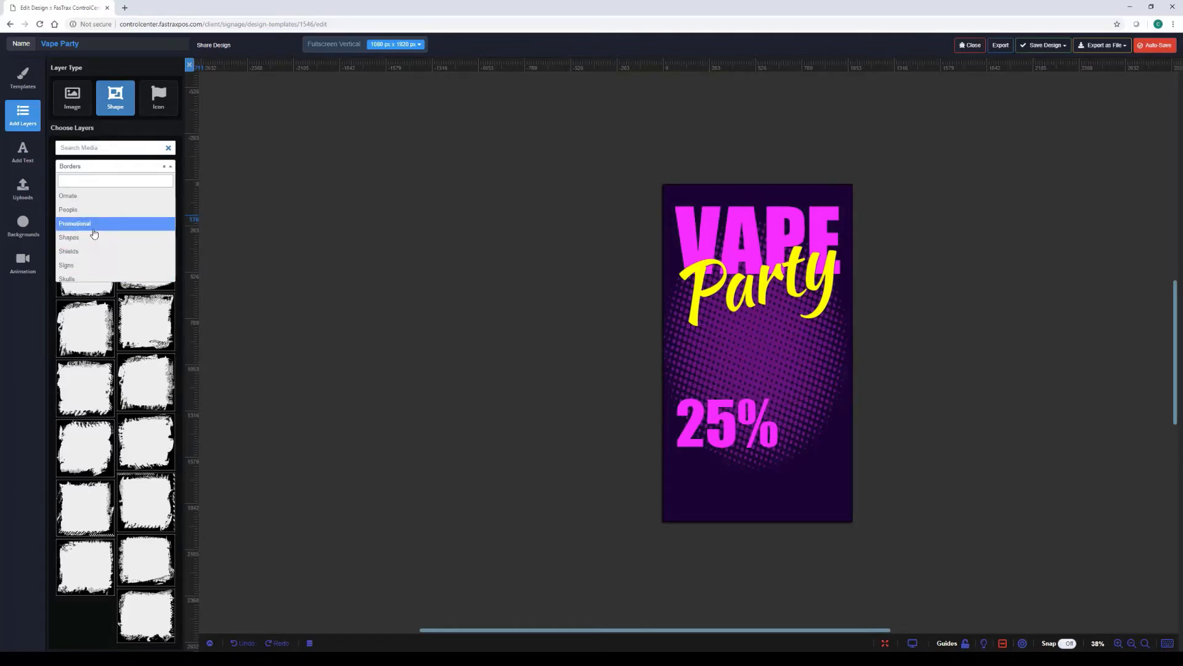
scroll(86, 219, up, 2)
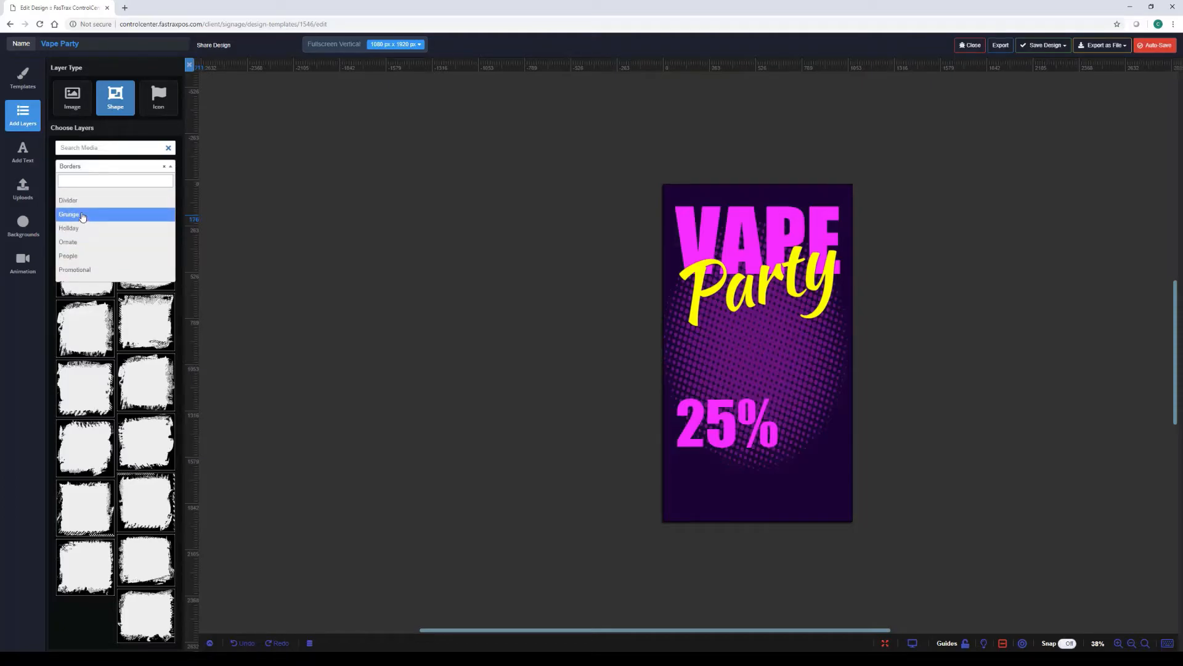
click(83, 215)
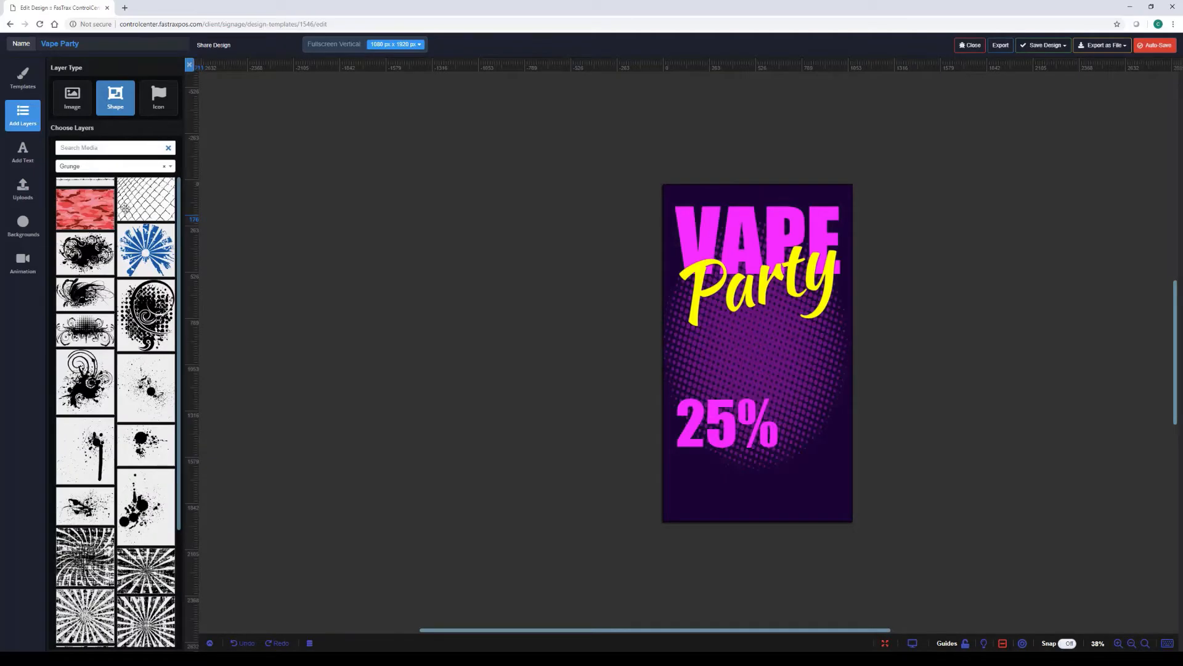
scroll(119, 338, down, 3)
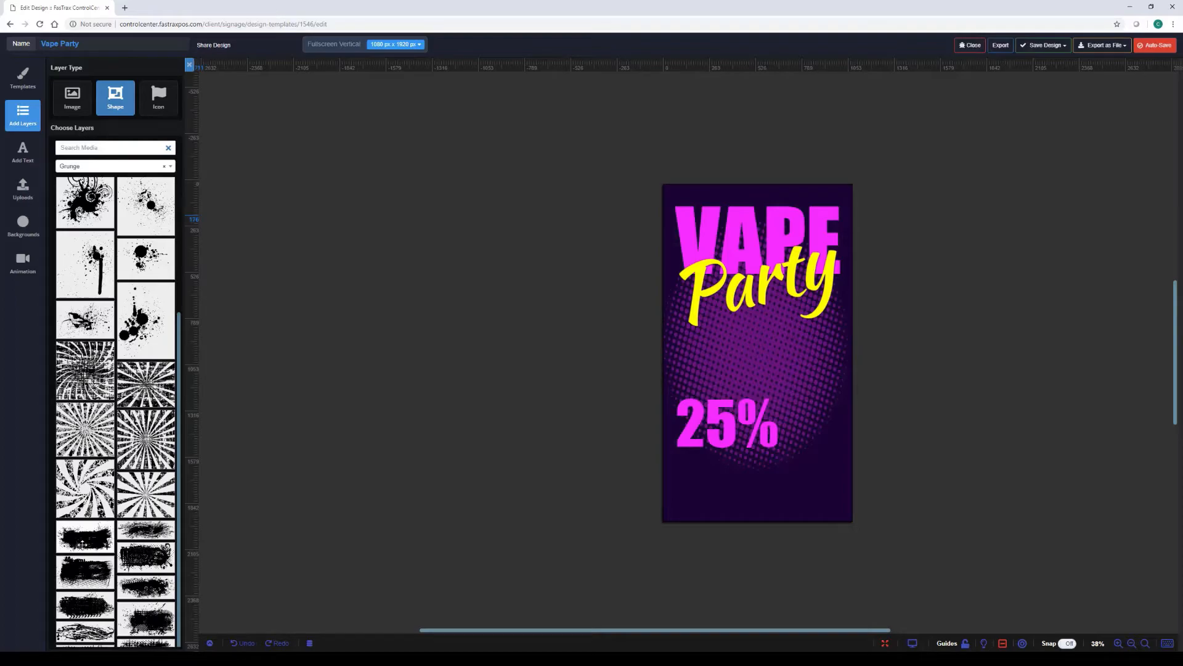
mouse_move(82, 543)
mouse_down()
mouse_move(753, 484)
mouse_move(699, 477)
mouse_up()
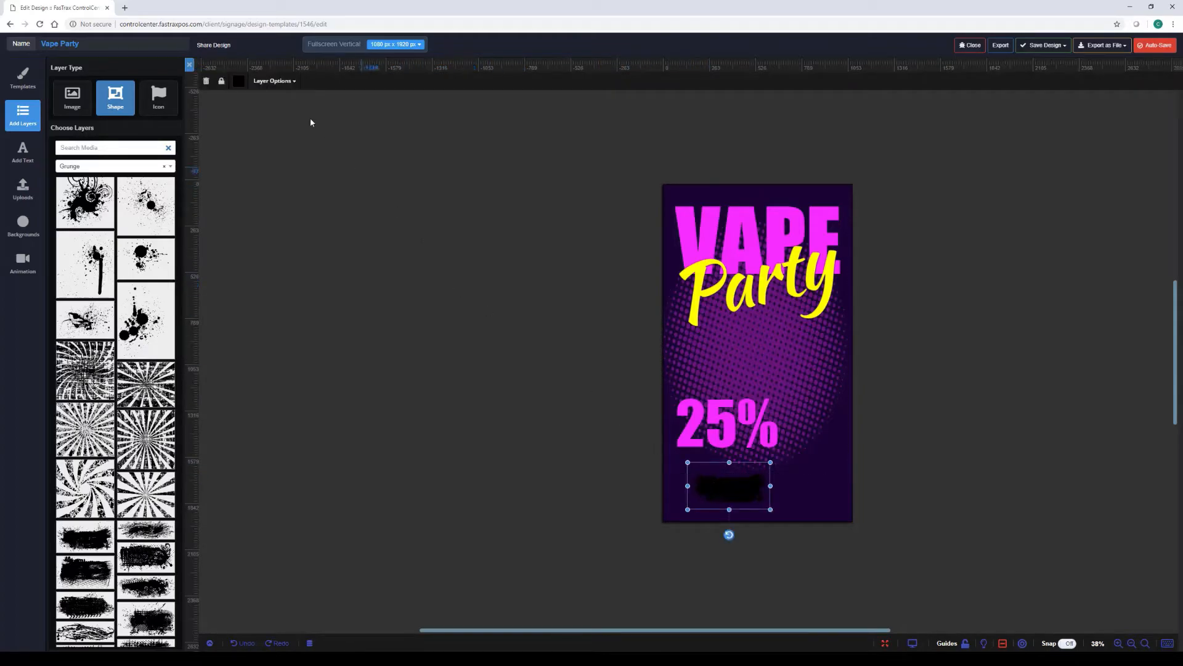
Step: Set the brush-stroke shape's fill colour to bright yellow
click(239, 82)
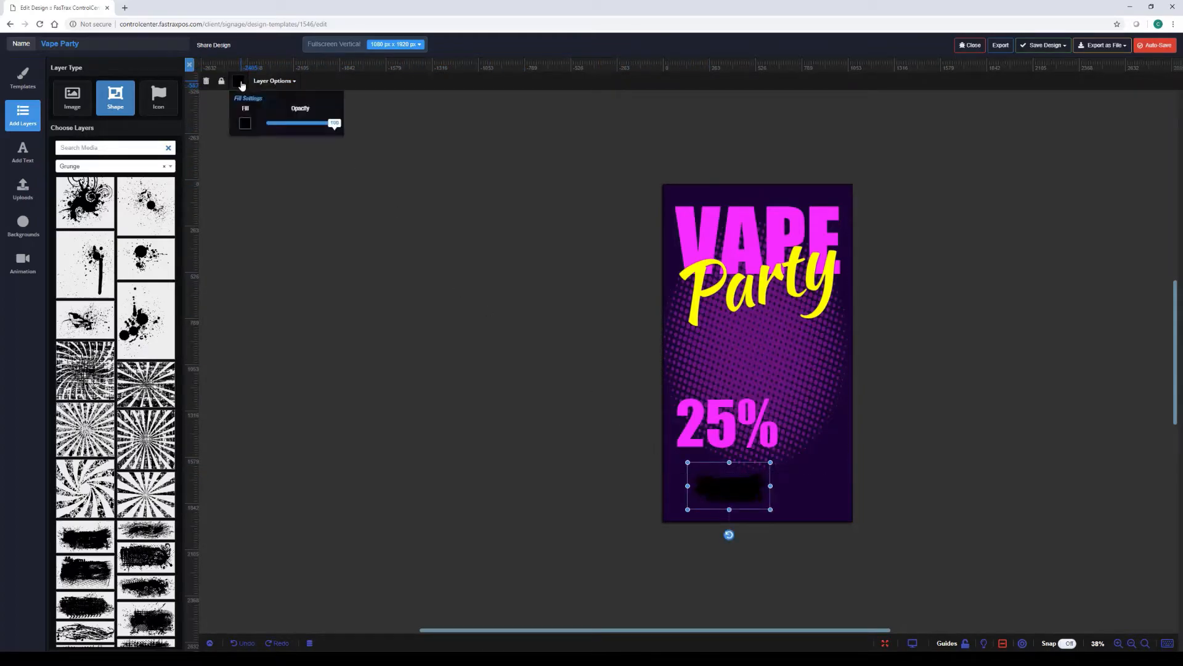
click(246, 124)
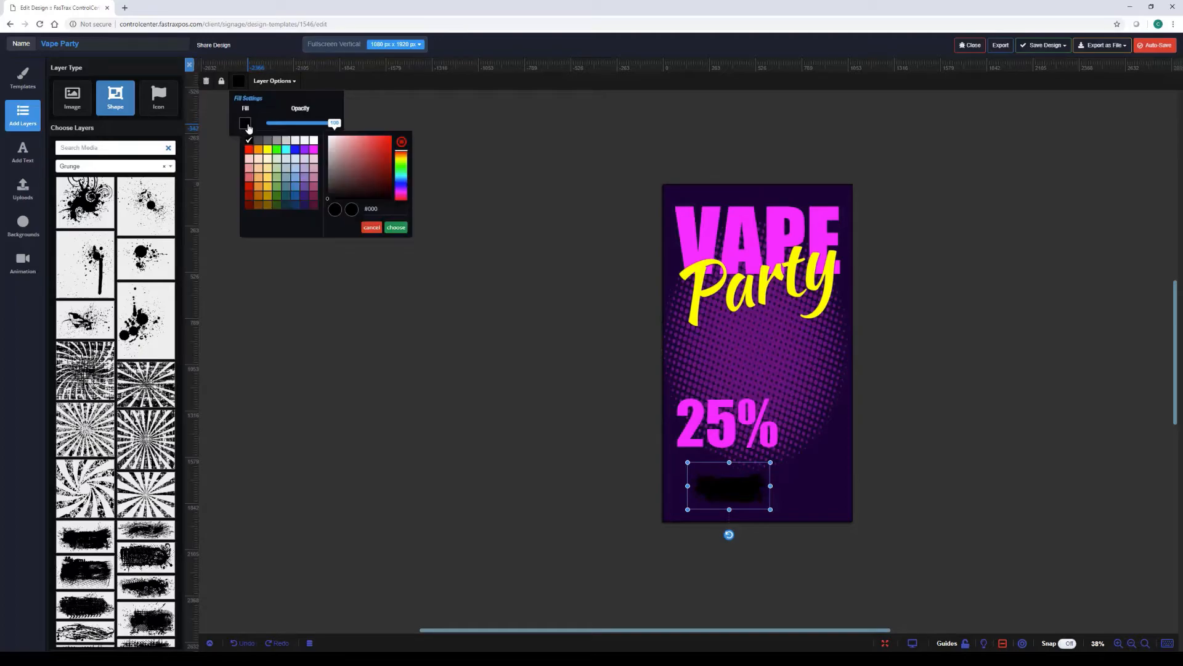
click(268, 150)
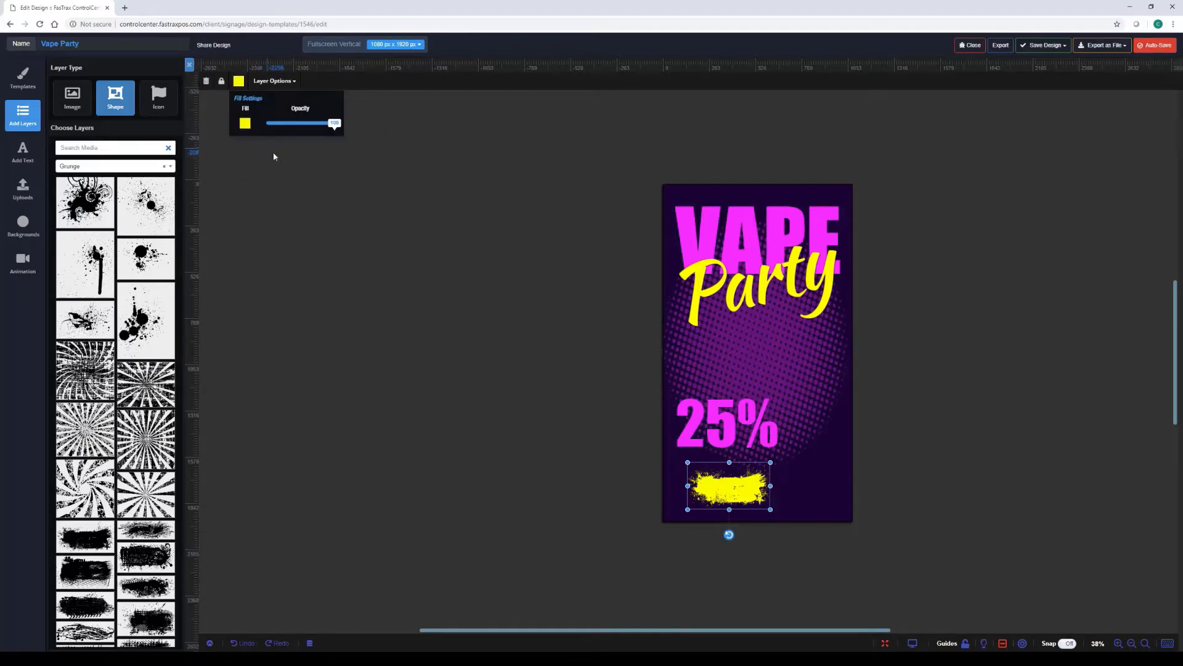
Step: Enlarge the yellow brush stroke to nearly the canvas width and place it over the 25% text, tilted slightly counterclockwise
drag(771, 461, 853, 430)
drag(802, 485, 785, 454)
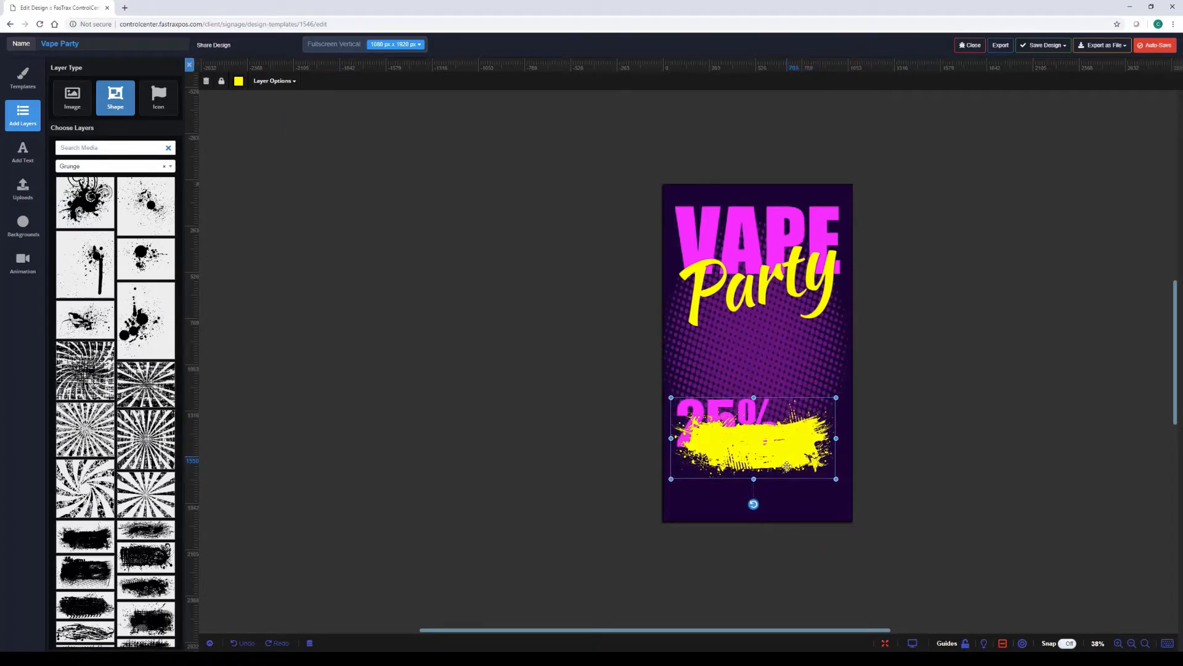
drag(754, 510, 771, 523)
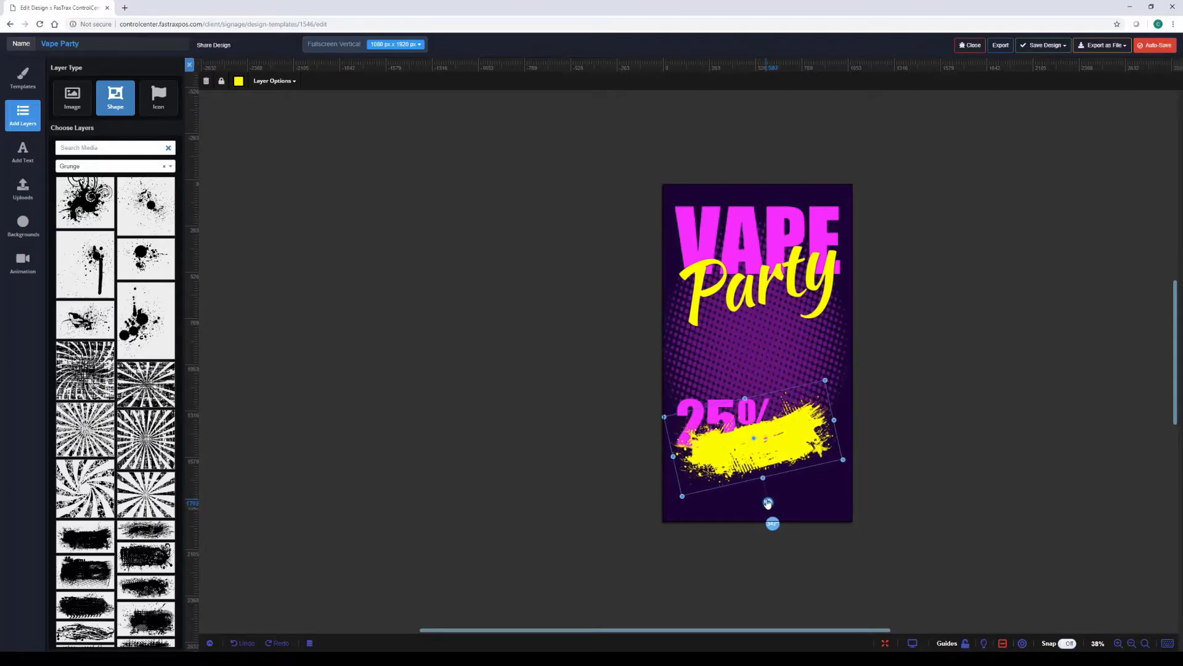
Step: Enlarge the yellow brush stroke slightly and move its layer beneath all the text layers, just above the halftone shape
drag(824, 379, 832, 362)
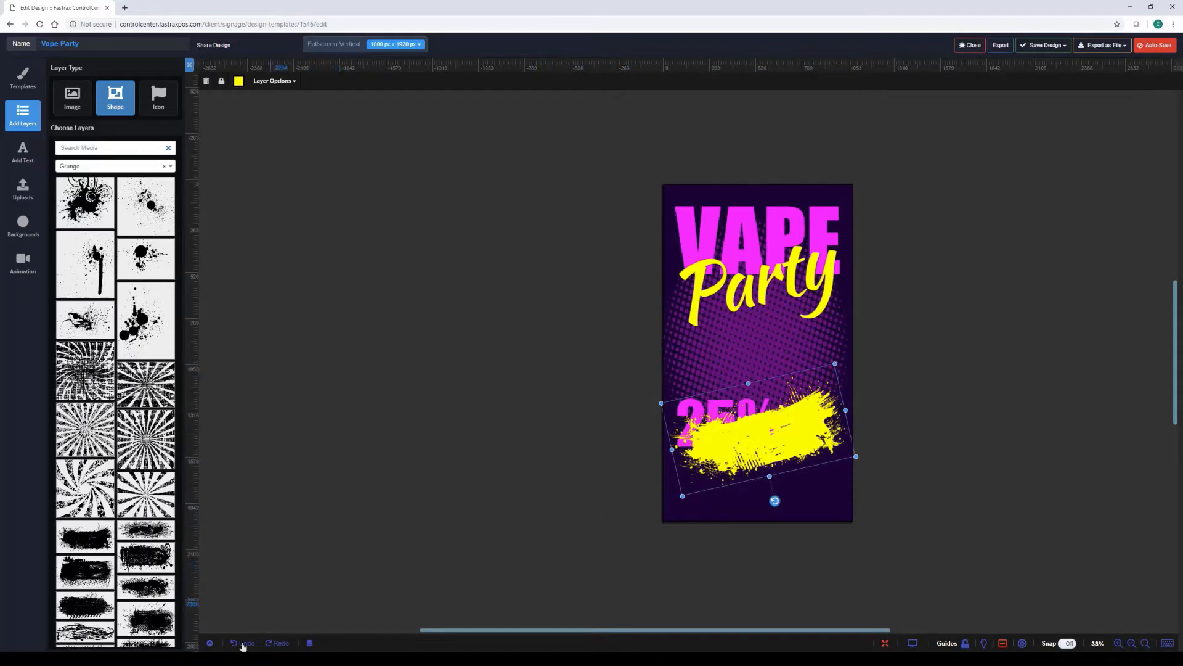
click(209, 644)
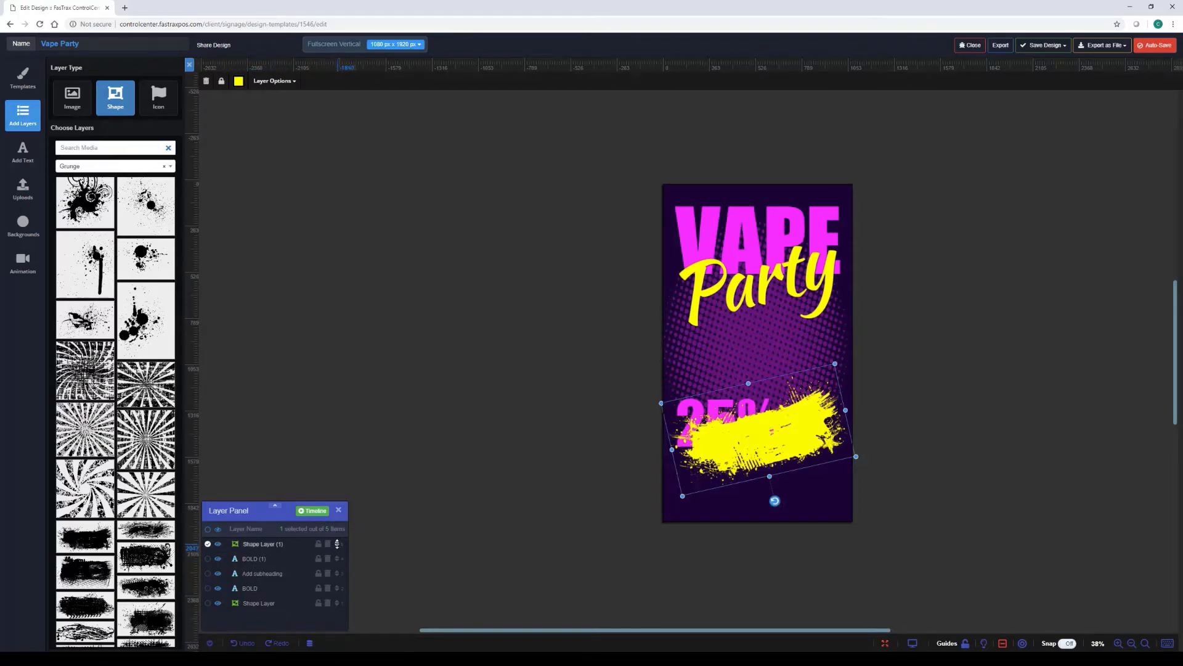
drag(337, 543, 337, 598)
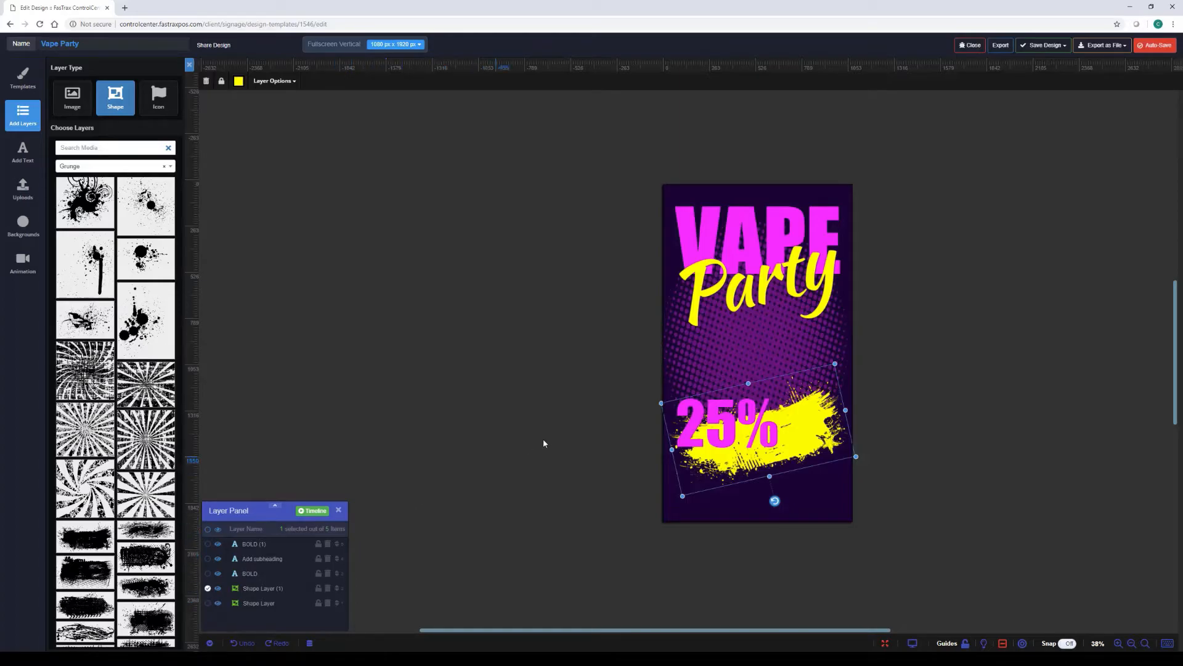
click(641, 459)
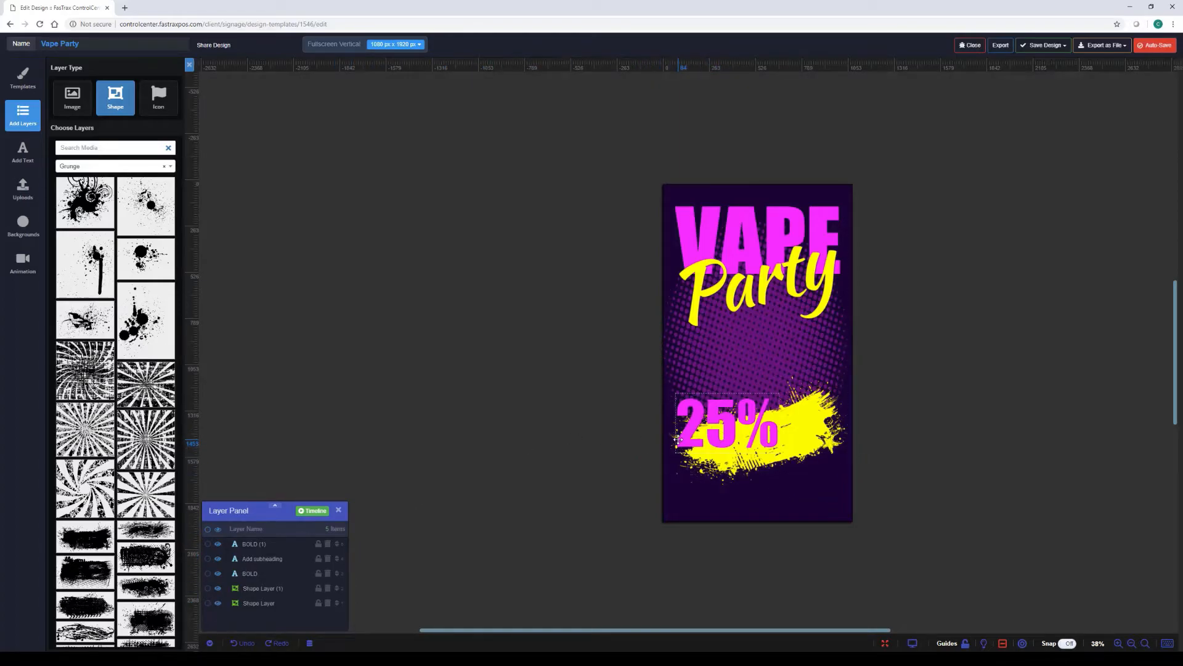
Step: Apply the Dark Stroke text effect to the 25% text
click(682, 438)
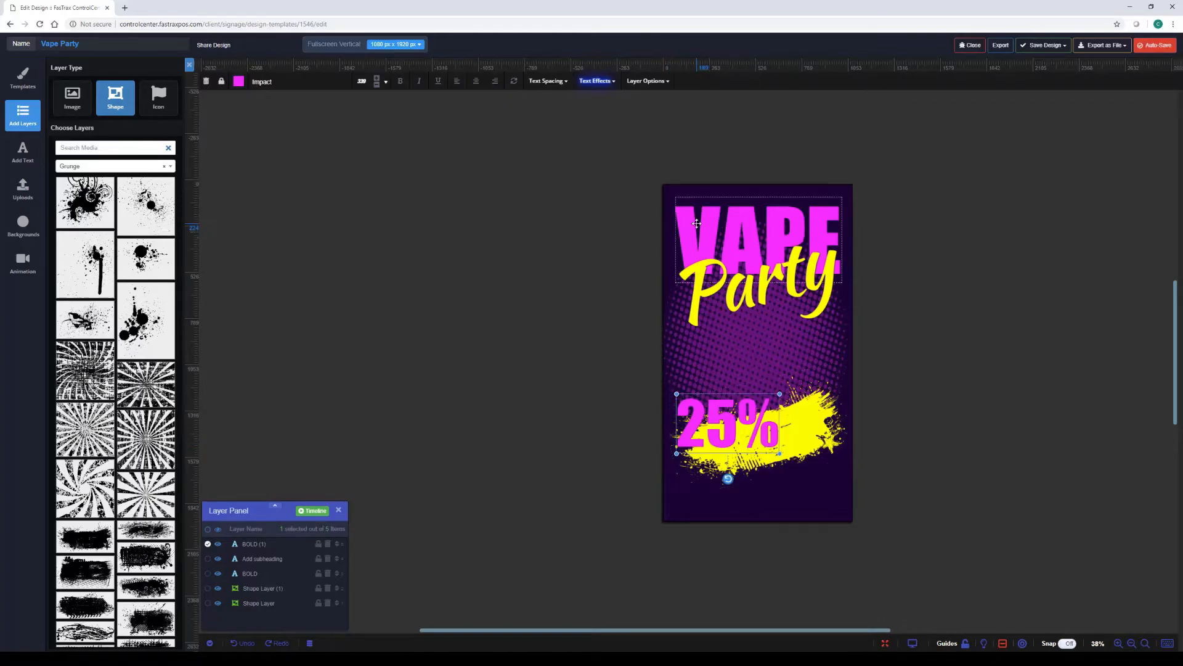
click(601, 85)
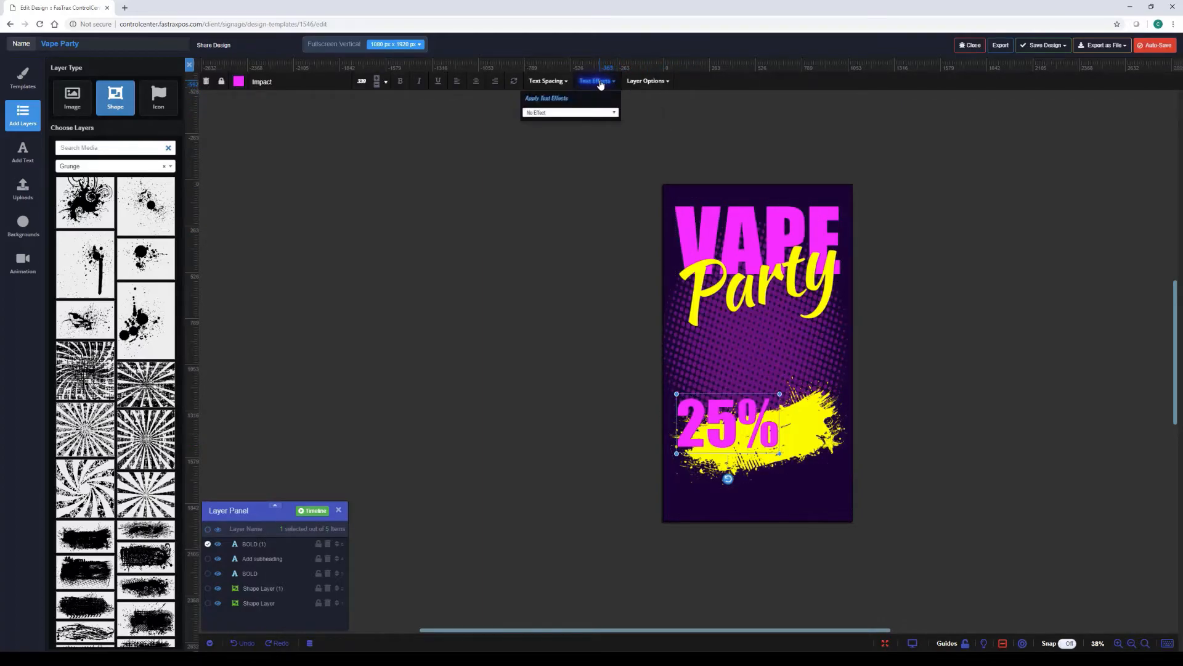
click(594, 115)
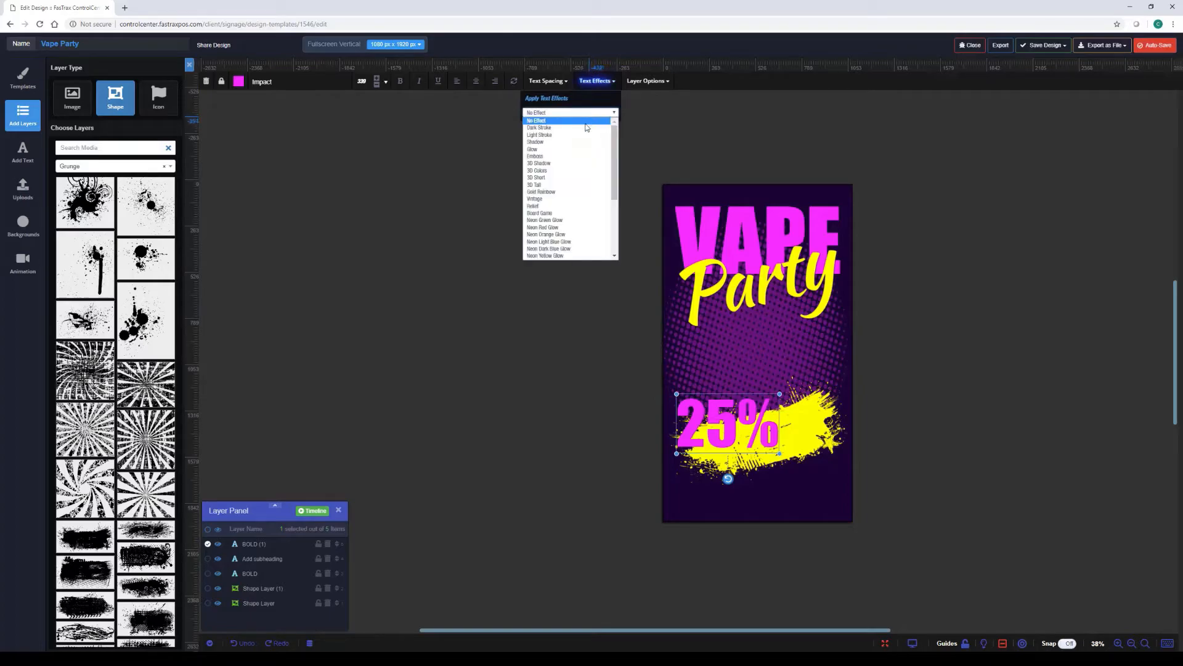
click(584, 126)
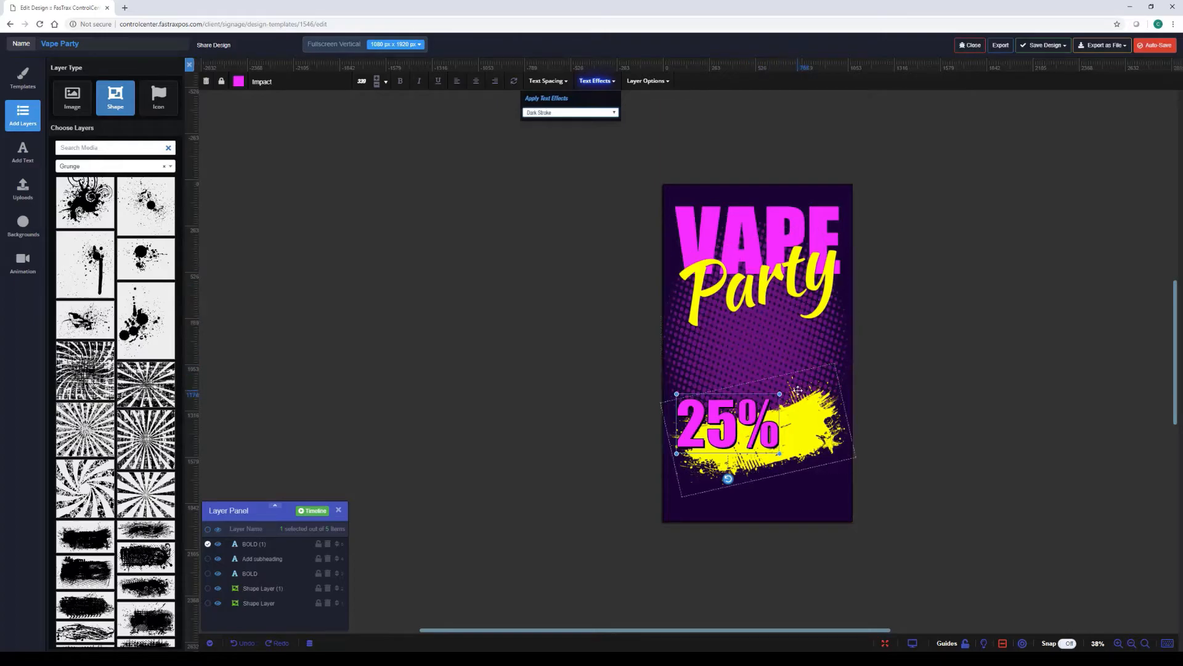
Step: Duplicate the 25% text, place the copy to its right on the same line and change its wording to "off"
right_click(719, 419)
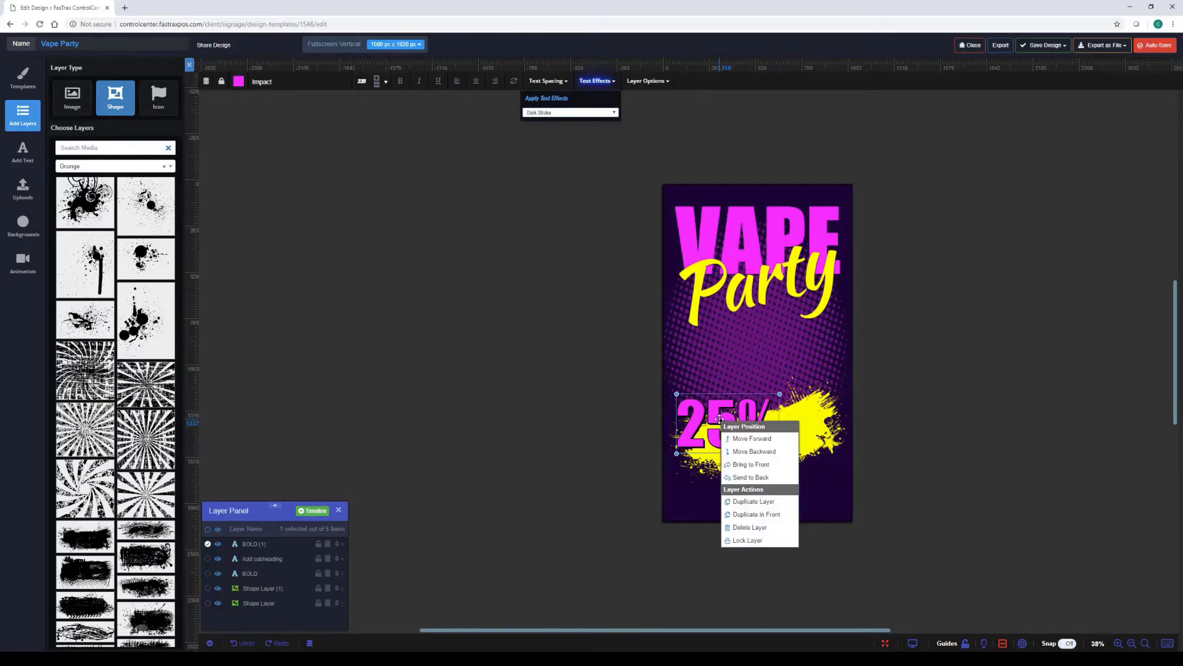
click(703, 416)
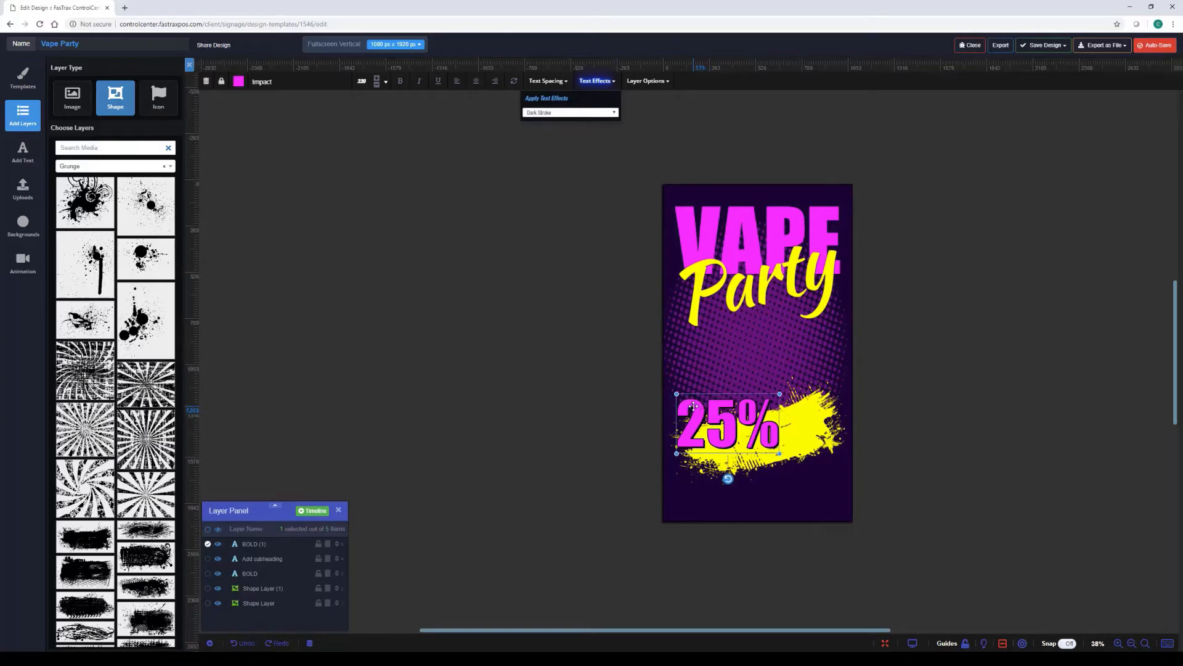
key(ctrl+v)
drag(714, 419, 820, 419)
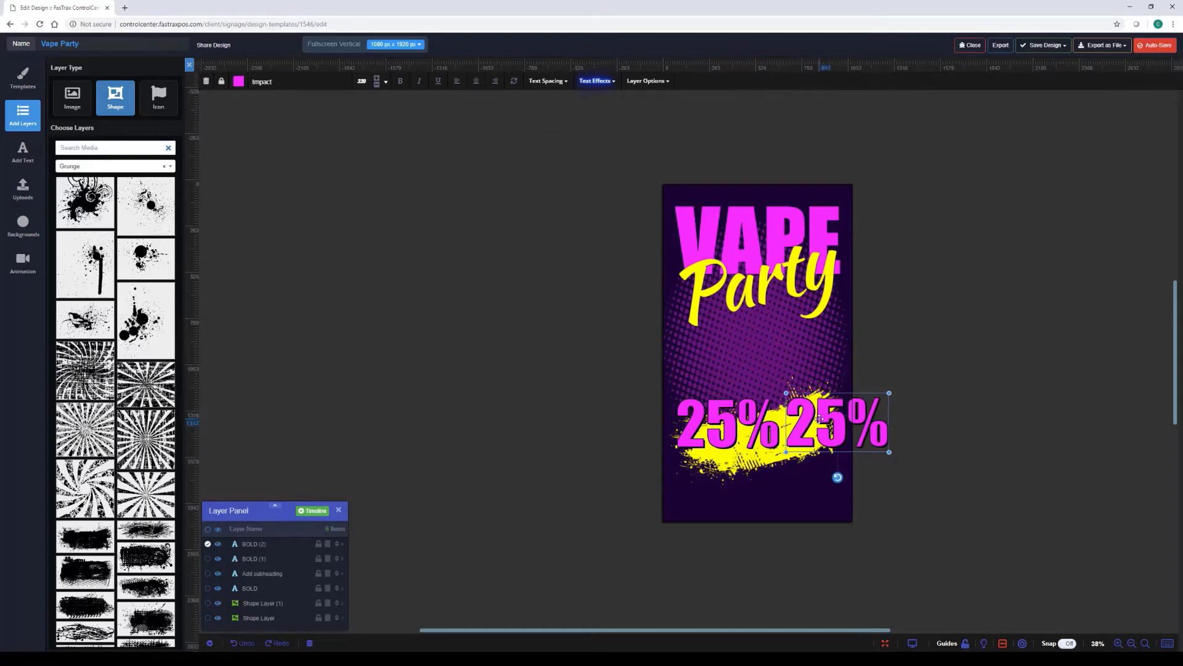
double_click(820, 419)
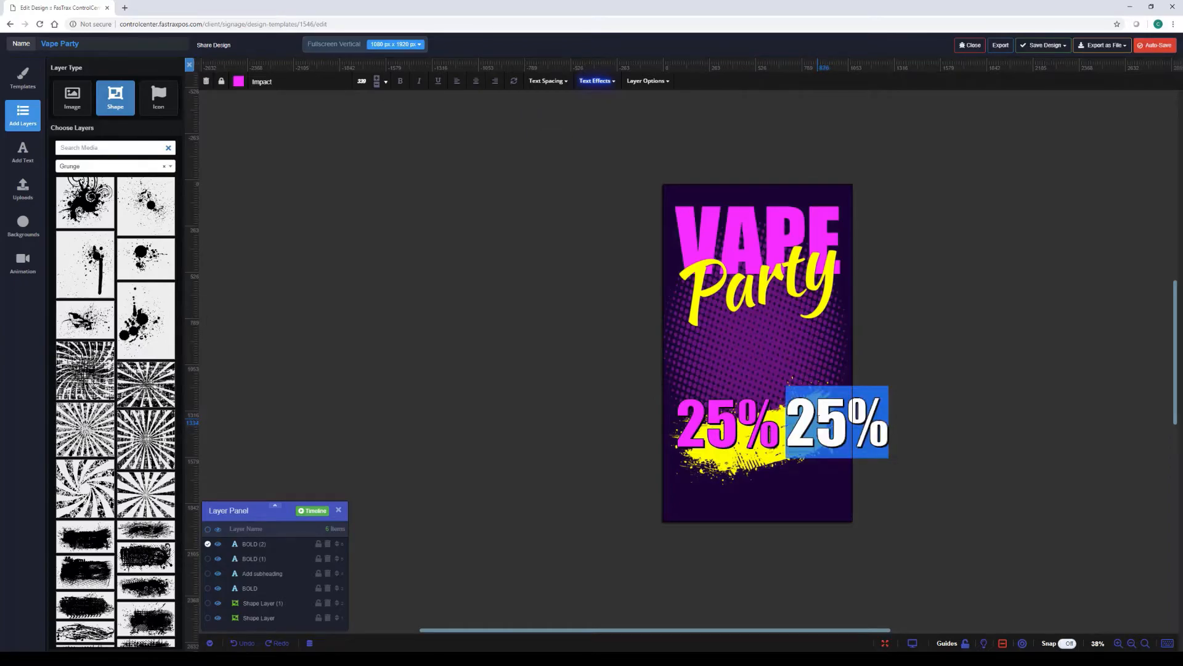
text(Off)
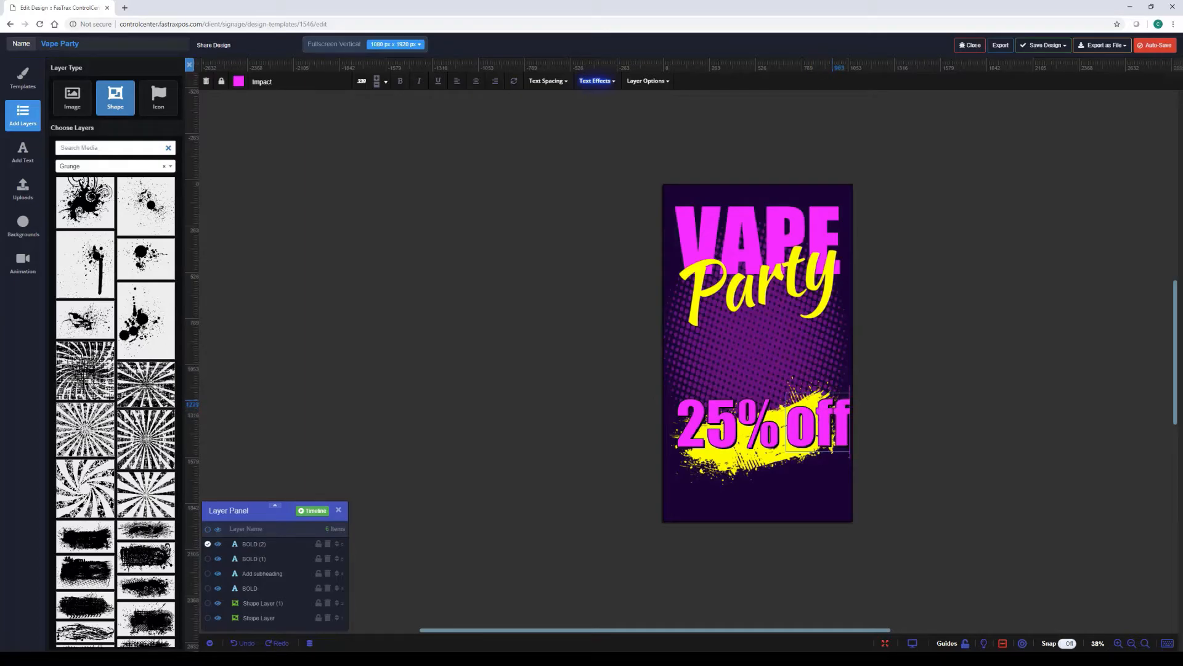
Step: Shrink the "off" text to fit within the brush stroke and nudge it slightly right, away from the 25% text
click(879, 436)
click(840, 421)
drag(851, 393, 827, 405)
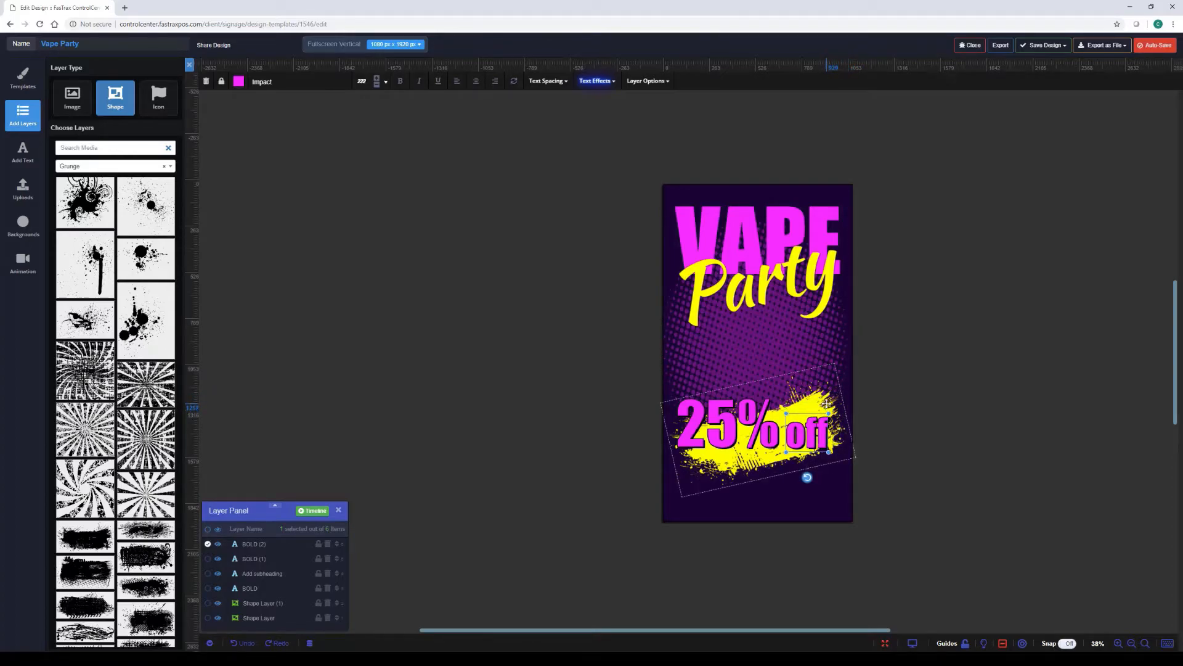
click(923, 429)
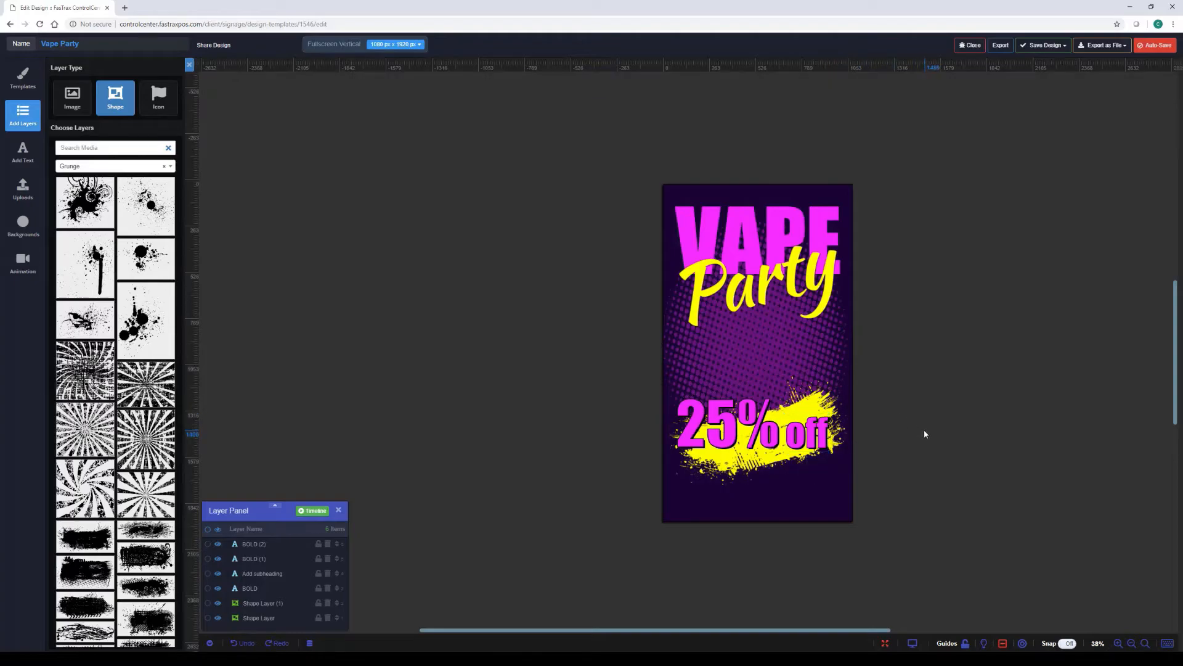
click(806, 433)
key(Right)
key(Right)
key(Right)
key(Right)
key(Right)
key(Right)
key(Right)
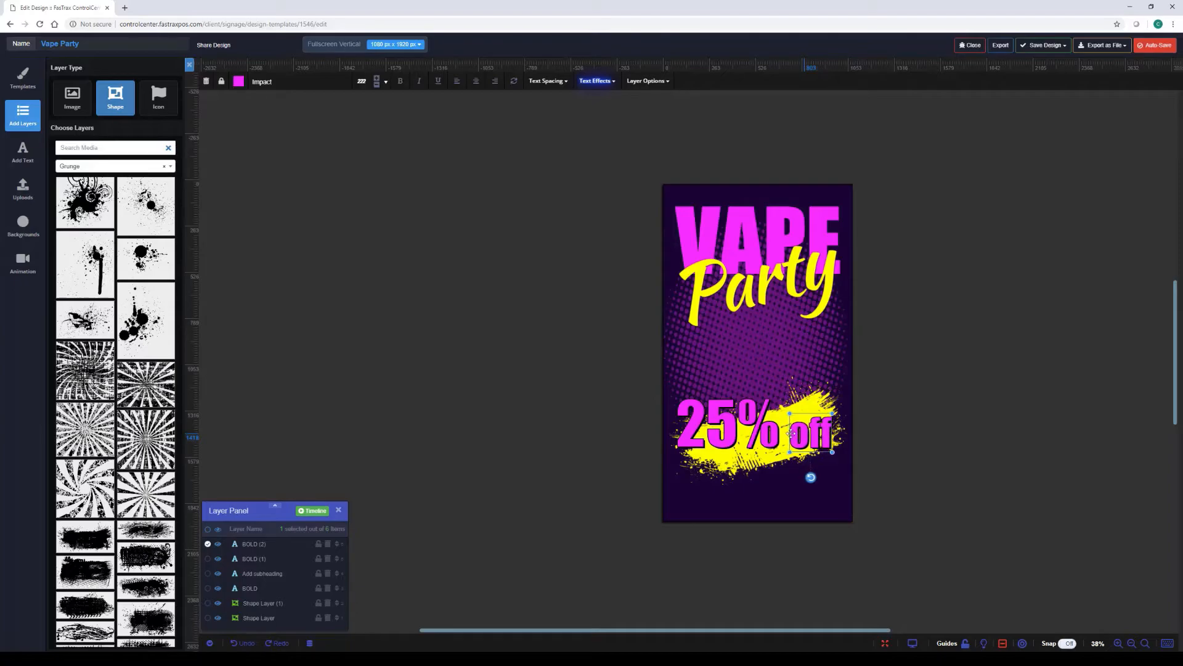
Step: Group the 25% and "off" texts and rotate the group counterclockwise to match the tilt of the brush stroke
shift+click(748, 418)
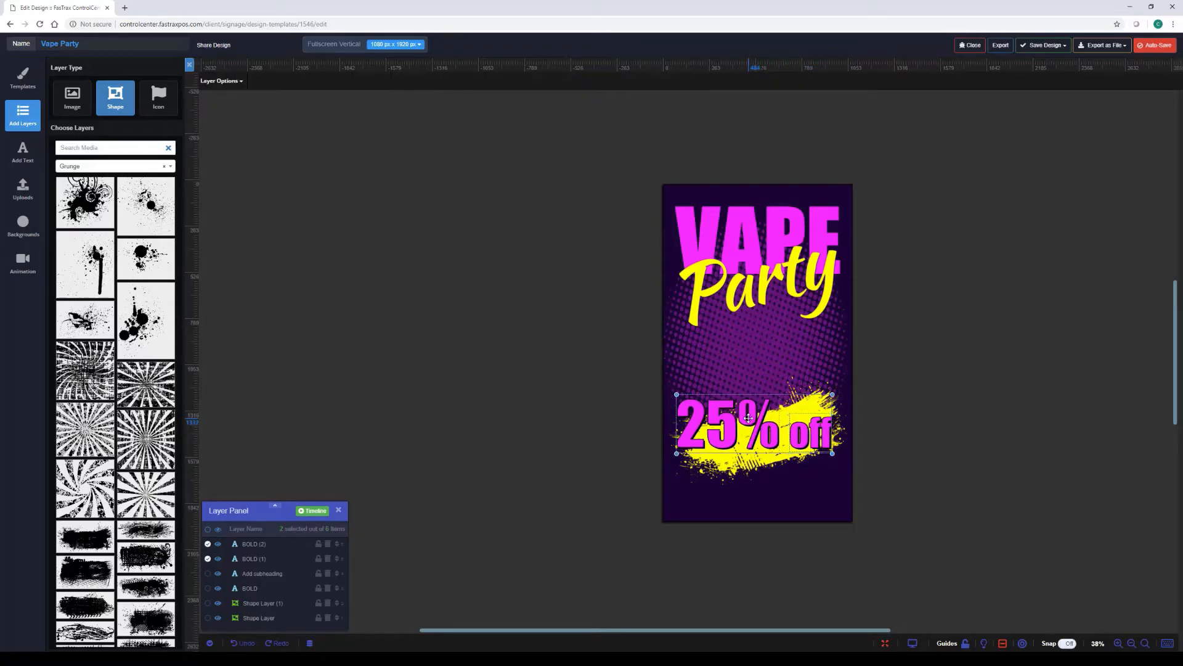
key(ctrl+g)
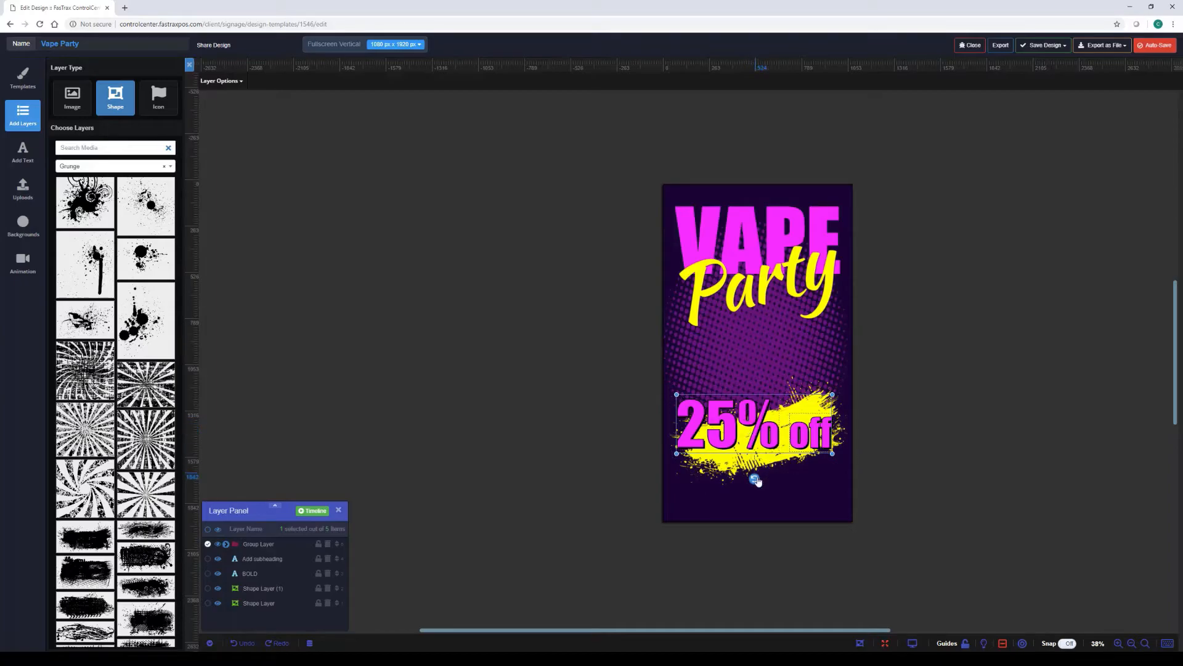
drag(754, 480, 767, 476)
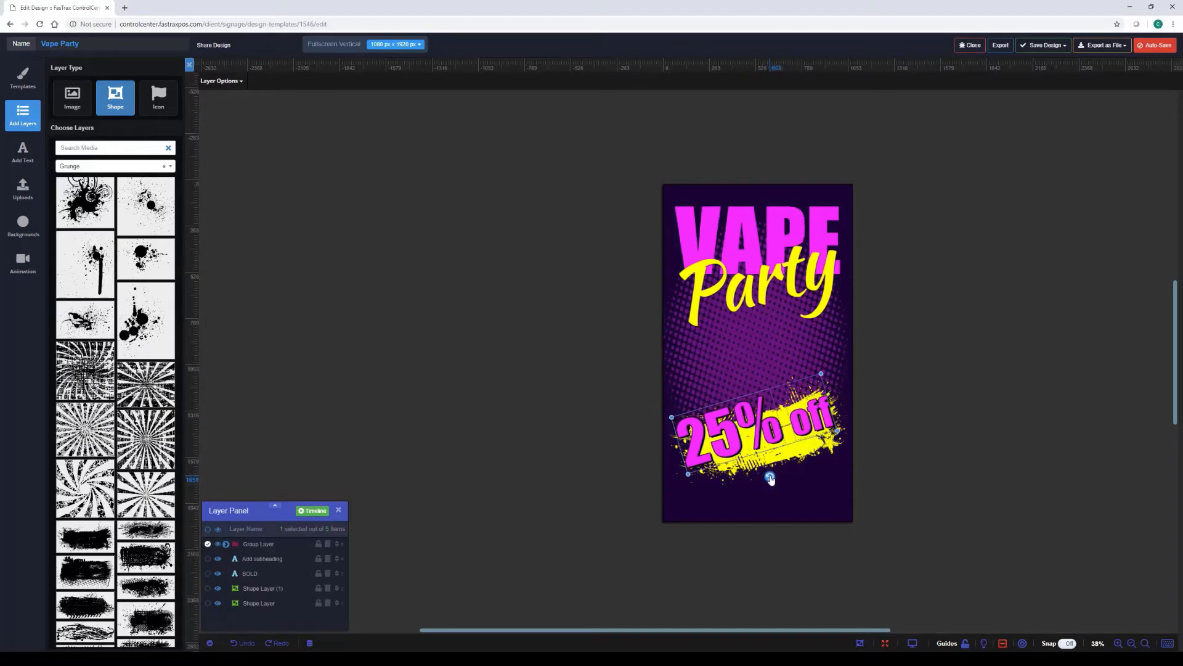
click(885, 464)
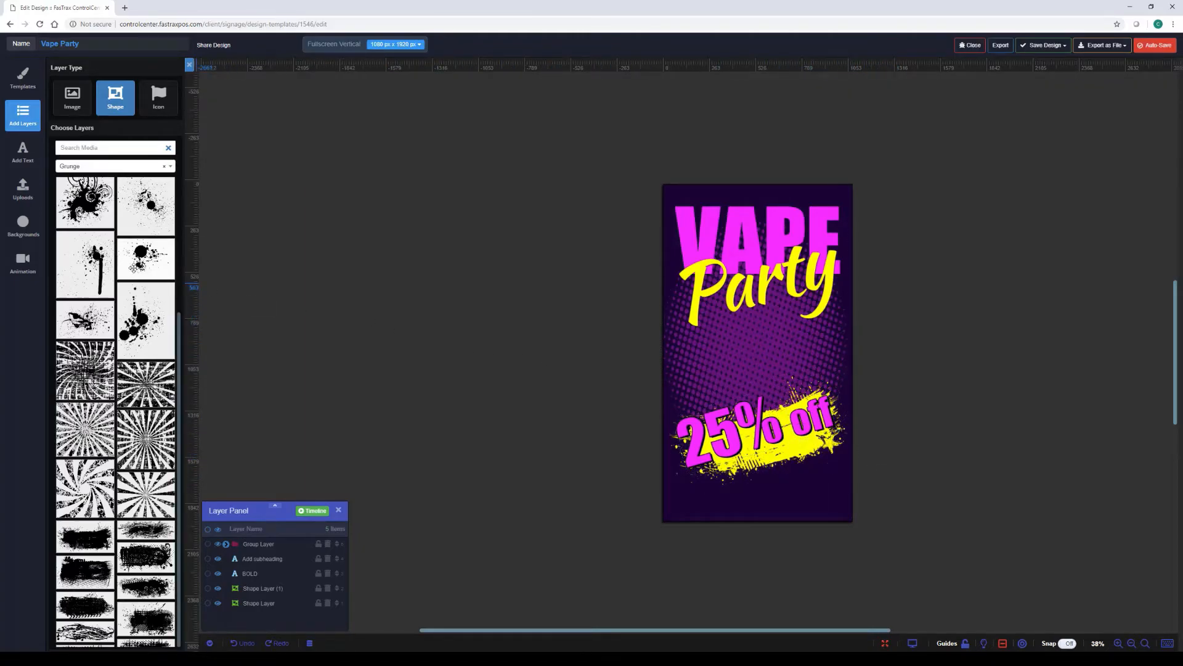
Step: Add a text layer in the Military special font below the brush stroke and set its colour to white
click(23, 153)
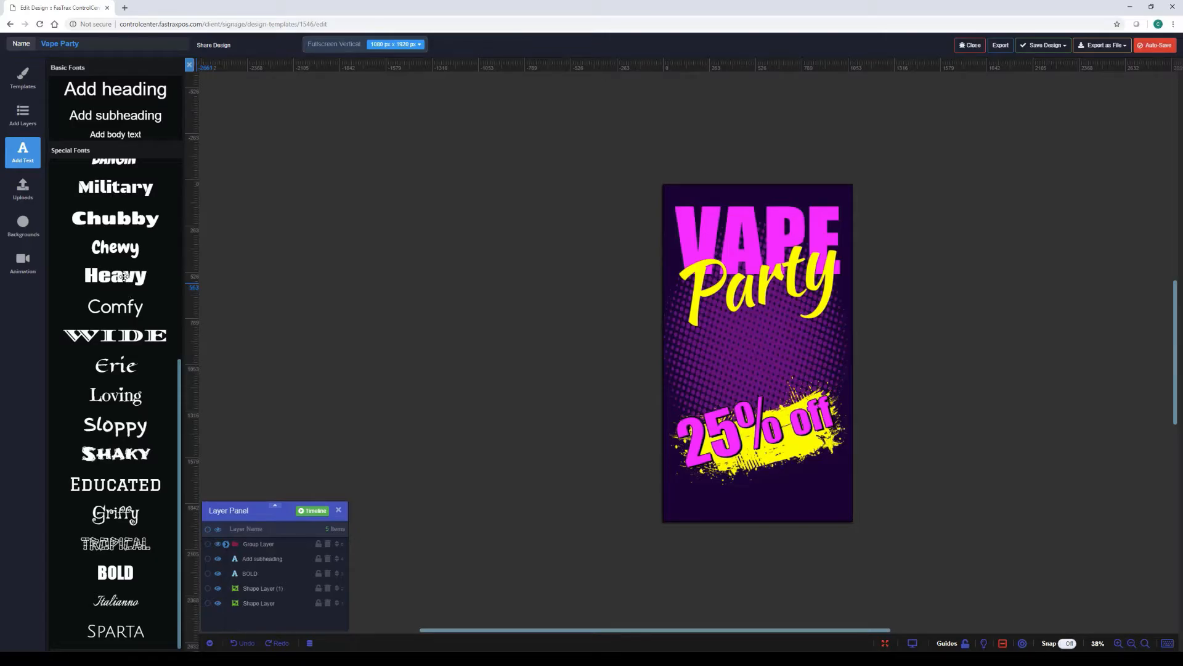
drag(113, 187, 724, 505)
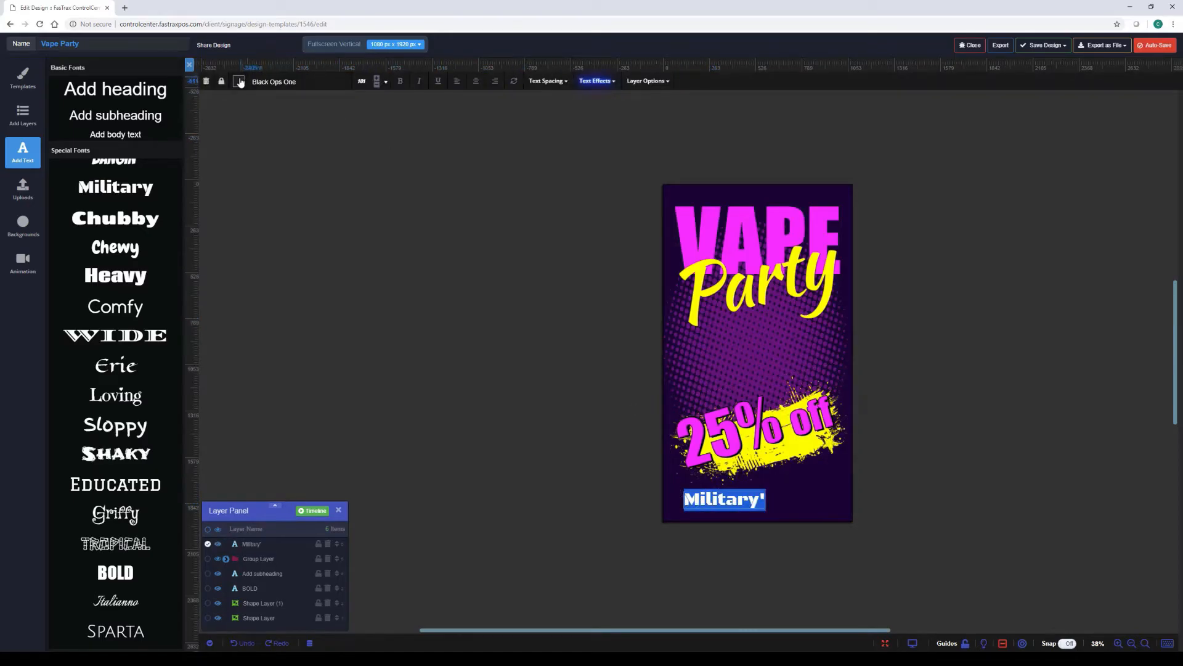
click(238, 81)
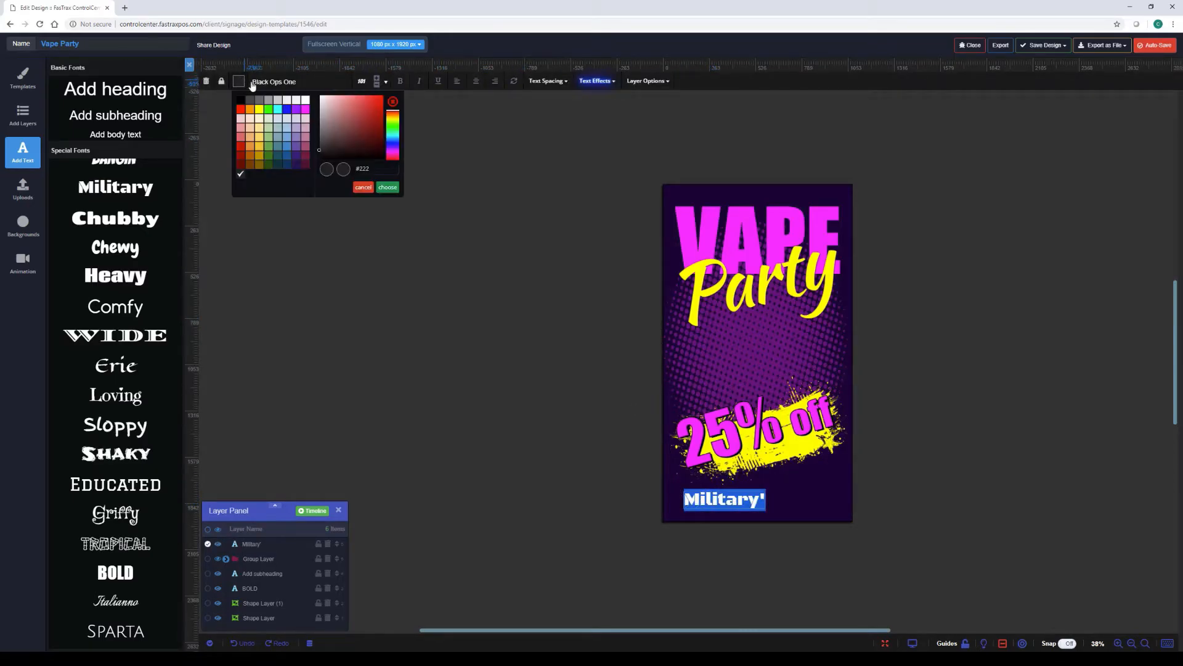
click(306, 101)
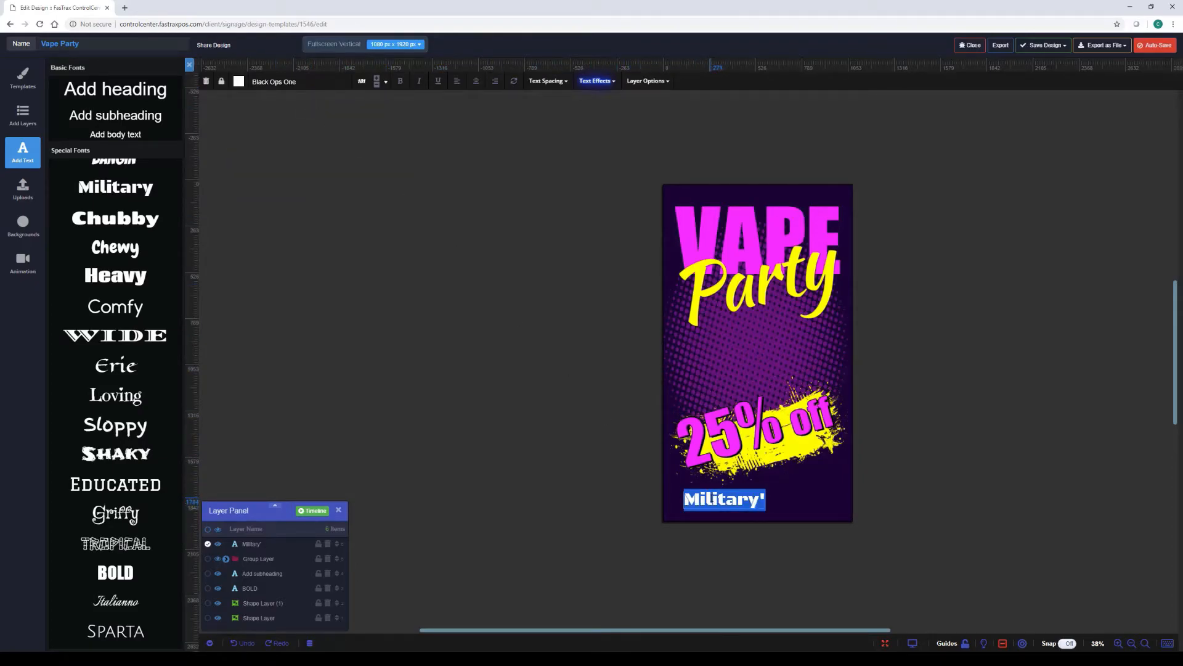
Step: Replace the wording of the new Military-style text with "SELECT ITEMS"
text(S)
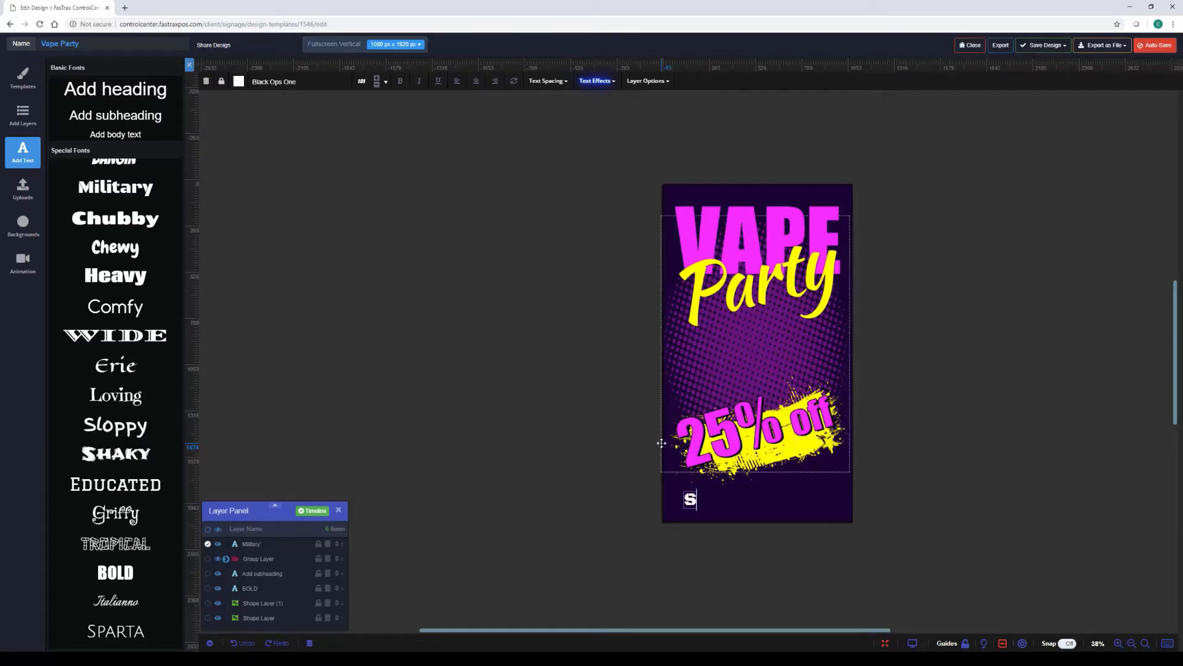
text(ELECT)
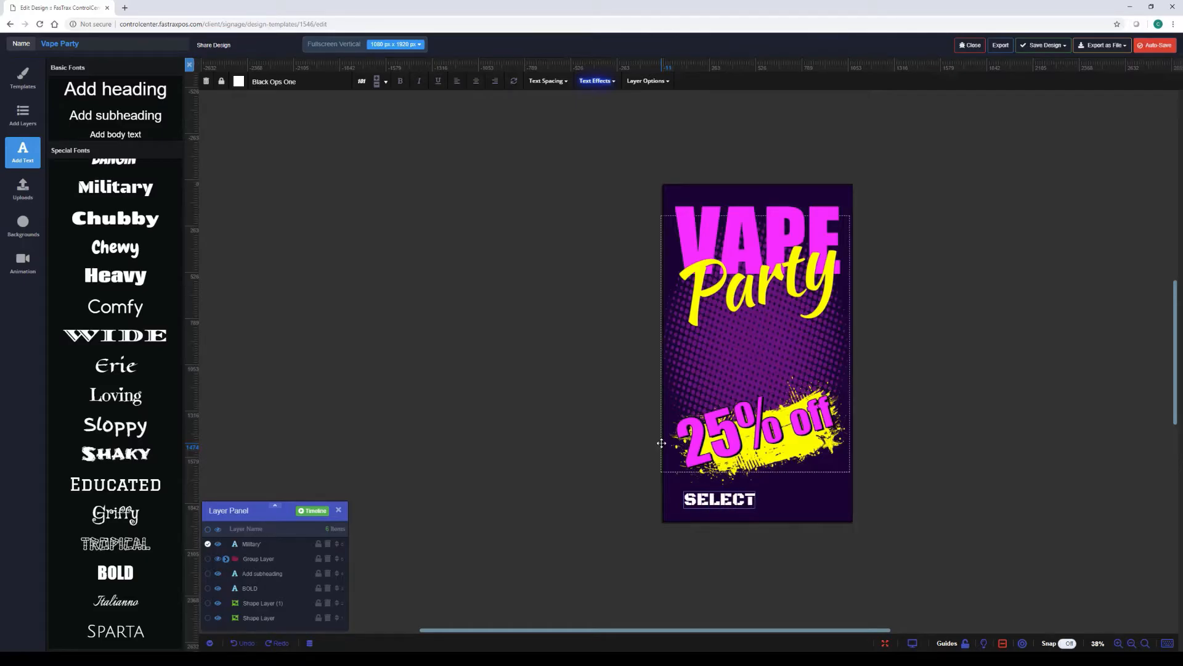
text( ITEMS)
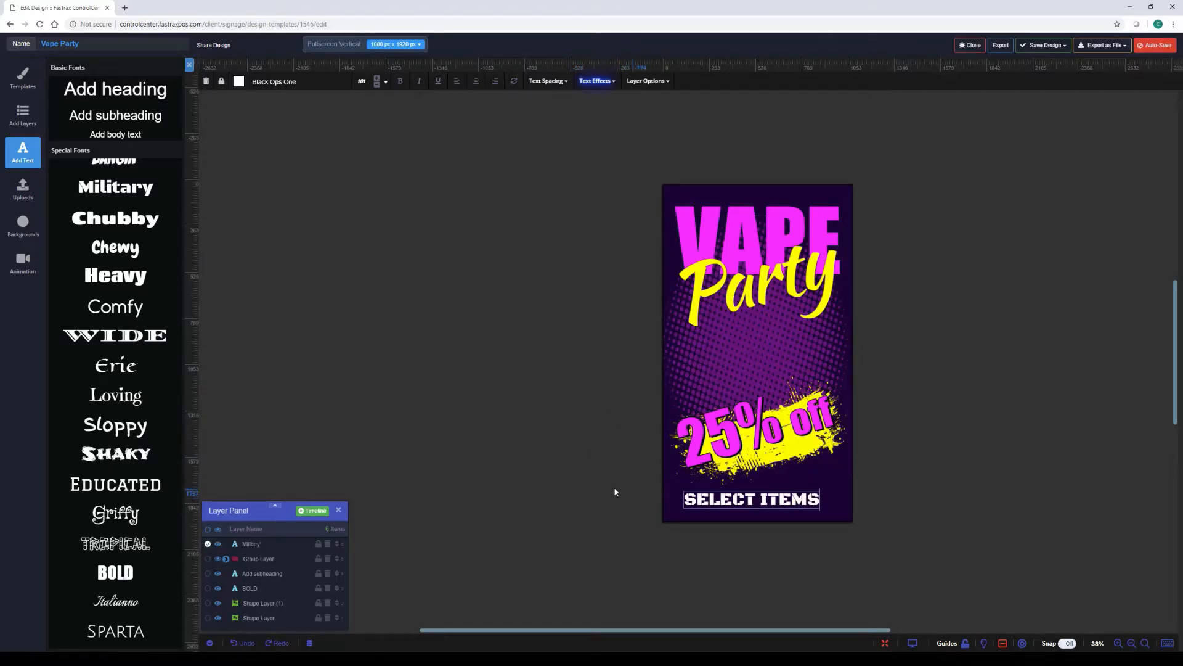
click(616, 507)
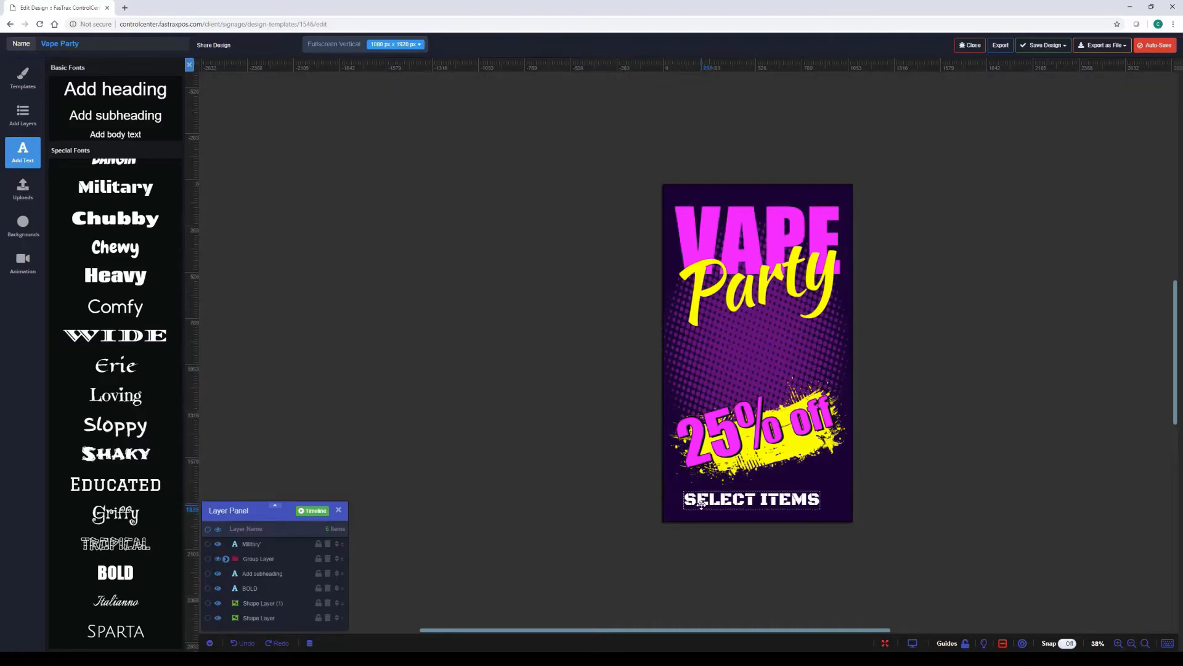
Step: Enlarge SELECT ITEMS to nearly the canvas width below the brush stroke and shift the 25% off group slightly down and right
click(706, 503)
mouse_move(820, 490)
mouse_down()
mouse_move(845, 487)
mouse_move(798, 492)
mouse_up()
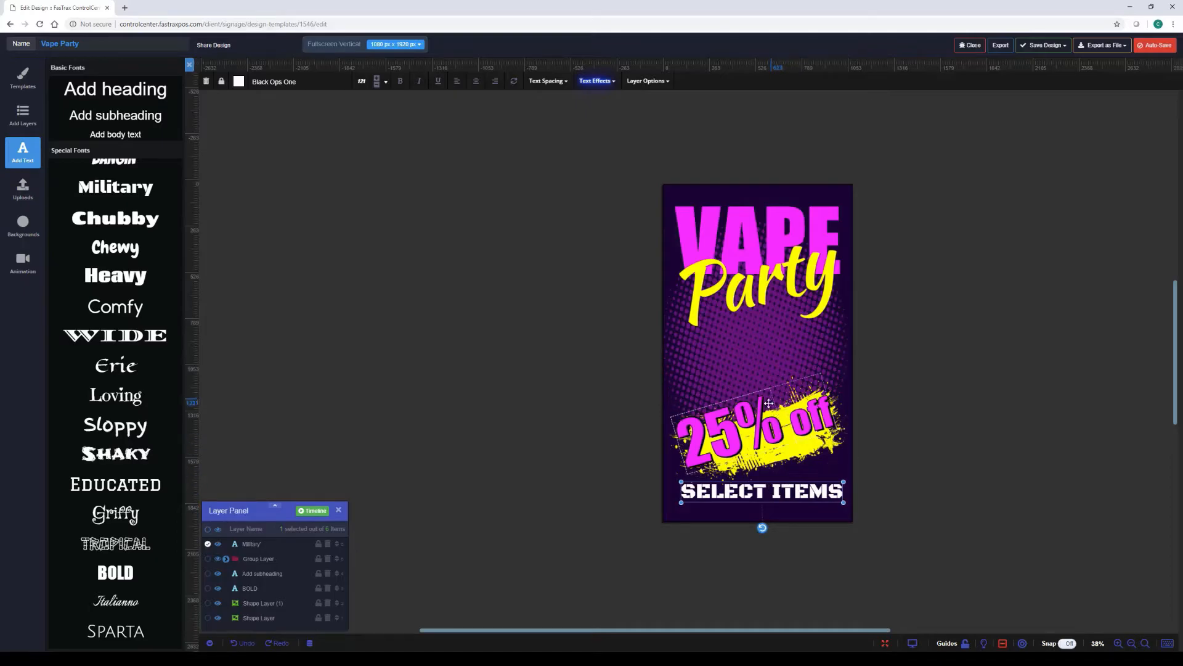
drag(764, 422, 769, 431)
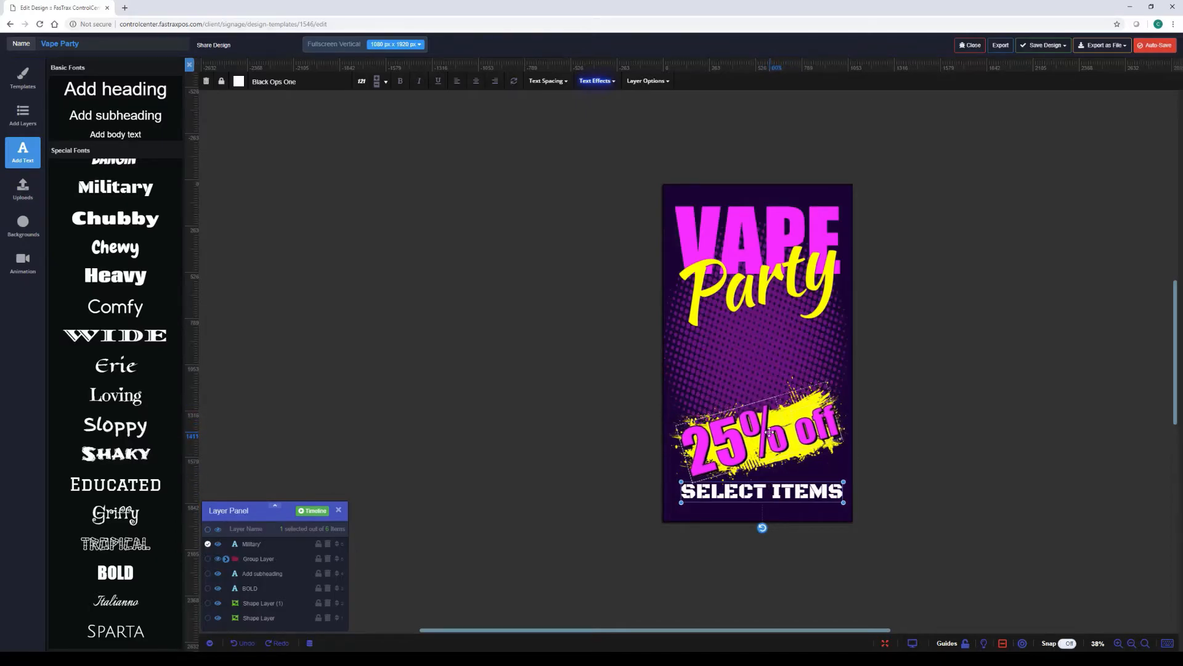
click(770, 433)
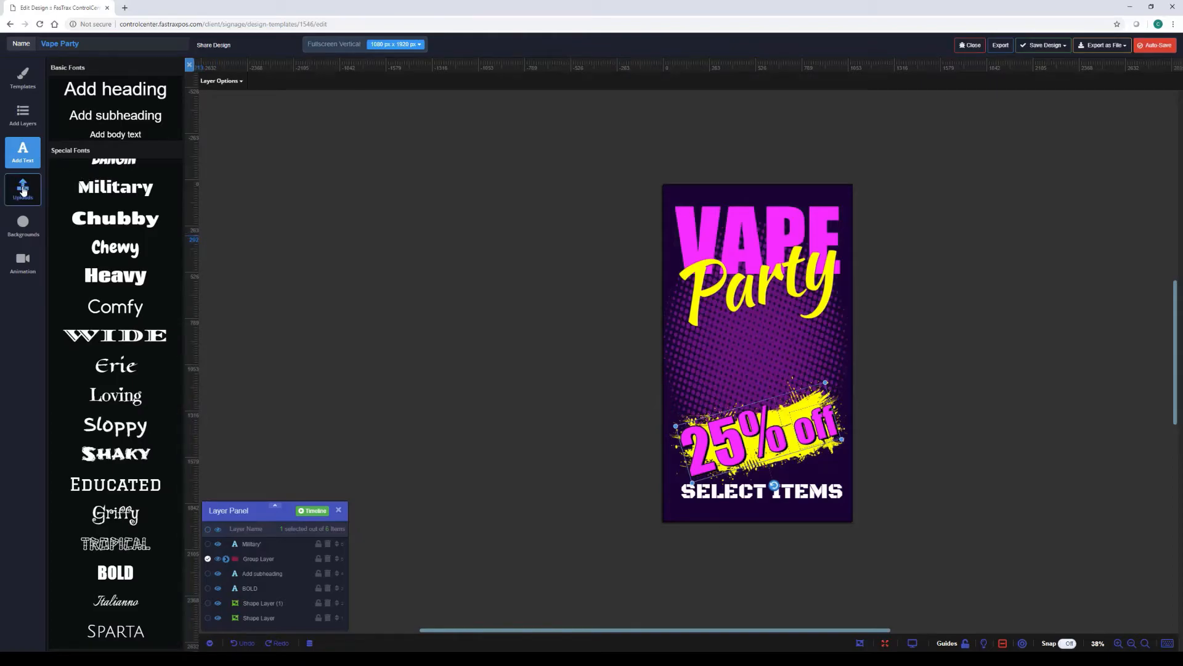
Step: Add the gold Naked Fish bottle image from the Vape category, shrink it and place it below the Party title near the canvas centre
click(21, 122)
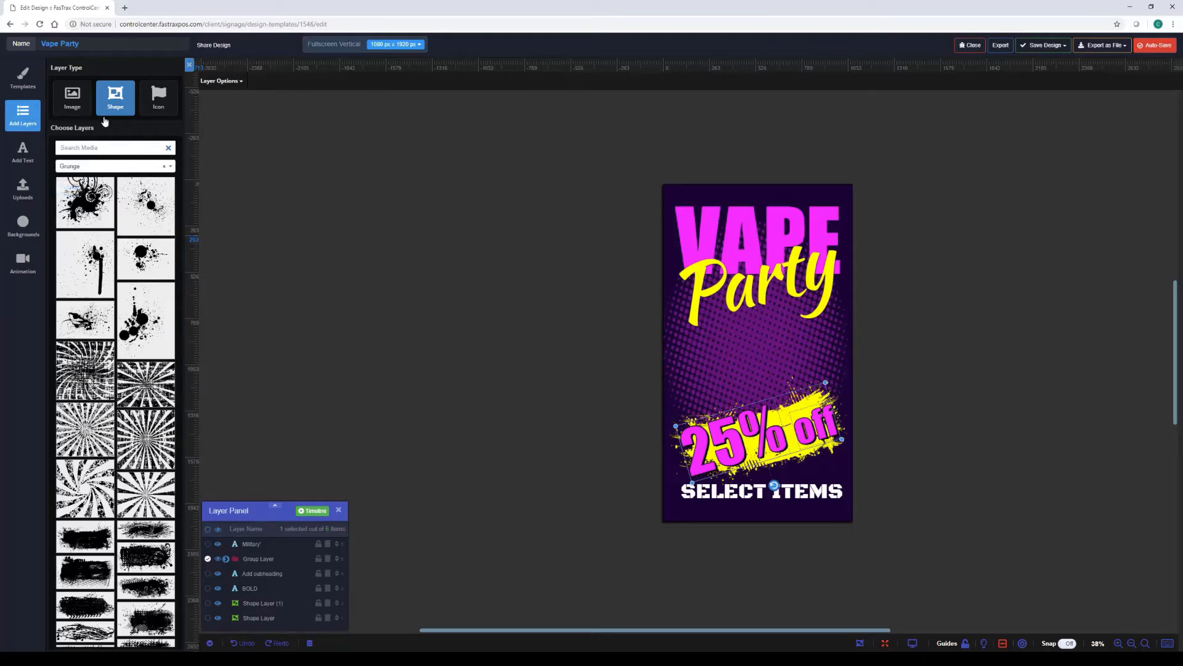
click(79, 110)
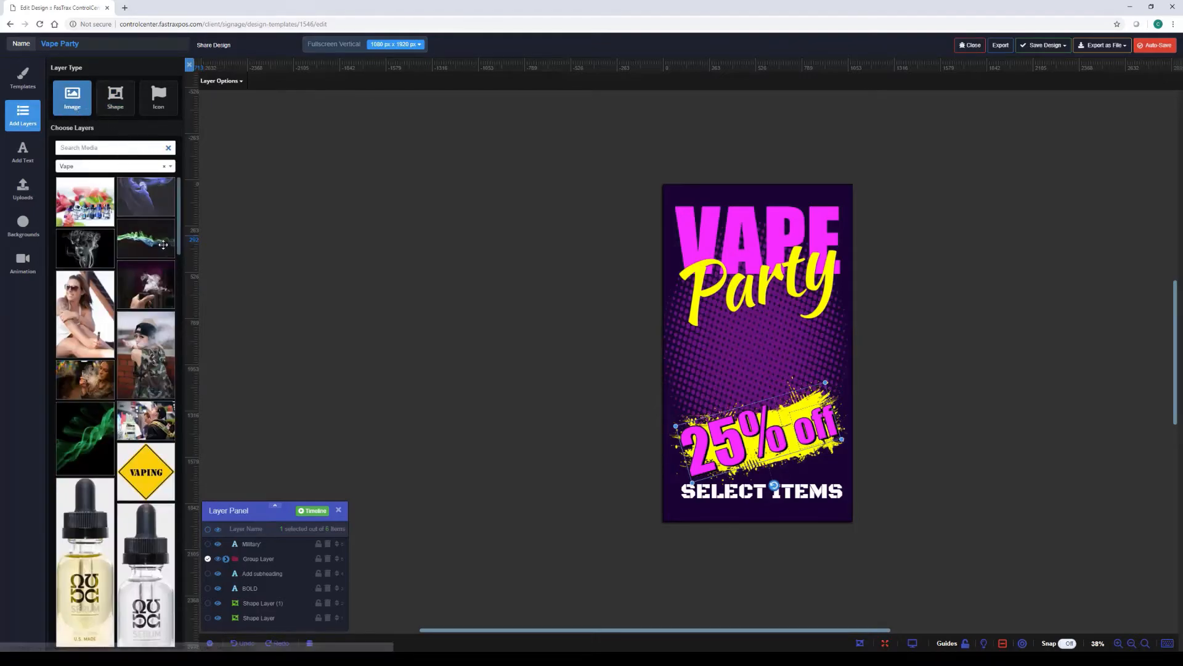
scroll(154, 367, down, 5)
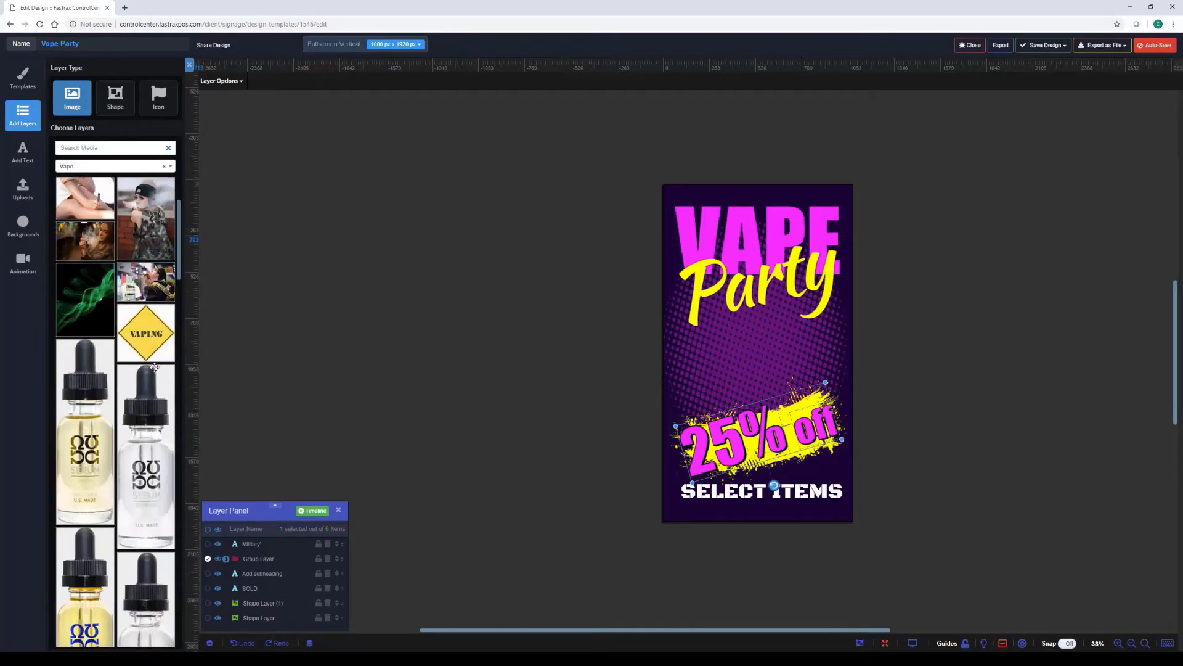
scroll(154, 367, down, 5)
scroll(154, 366, down, 3)
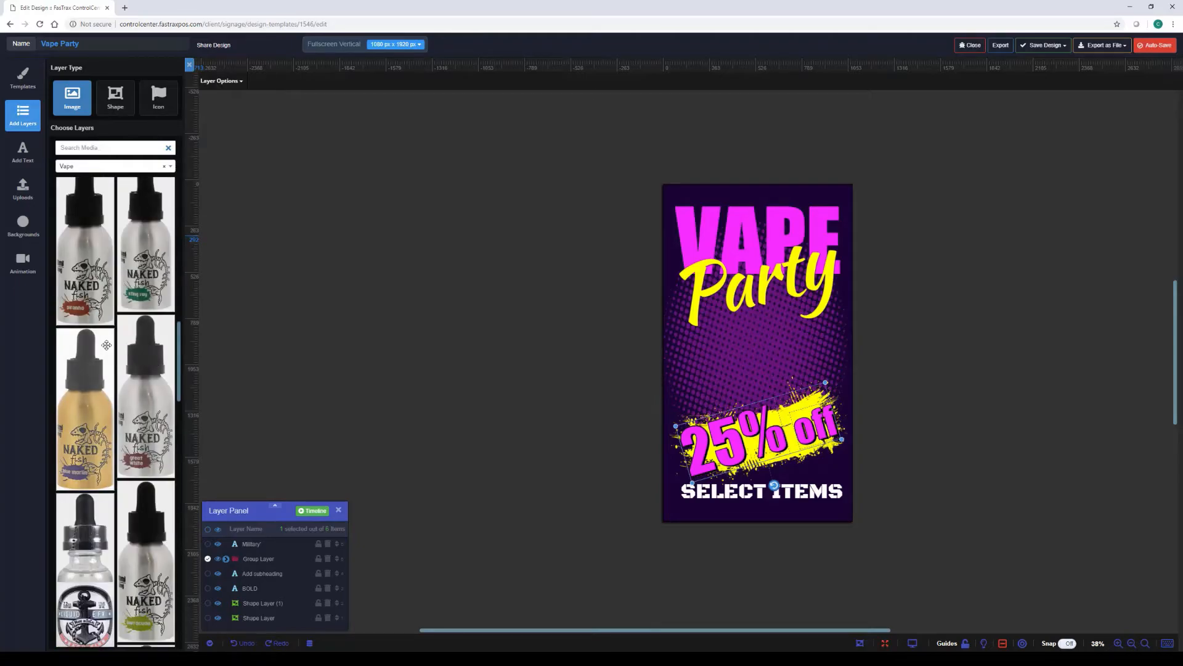
drag(82, 379, 736, 320)
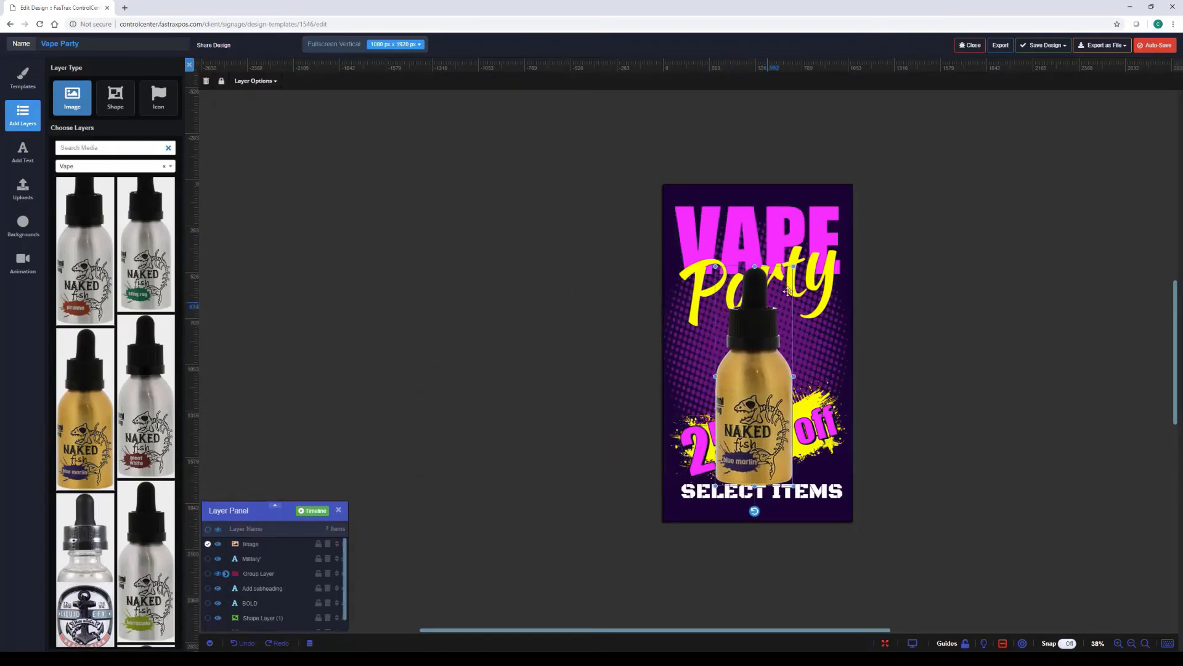
drag(794, 265, 760, 308)
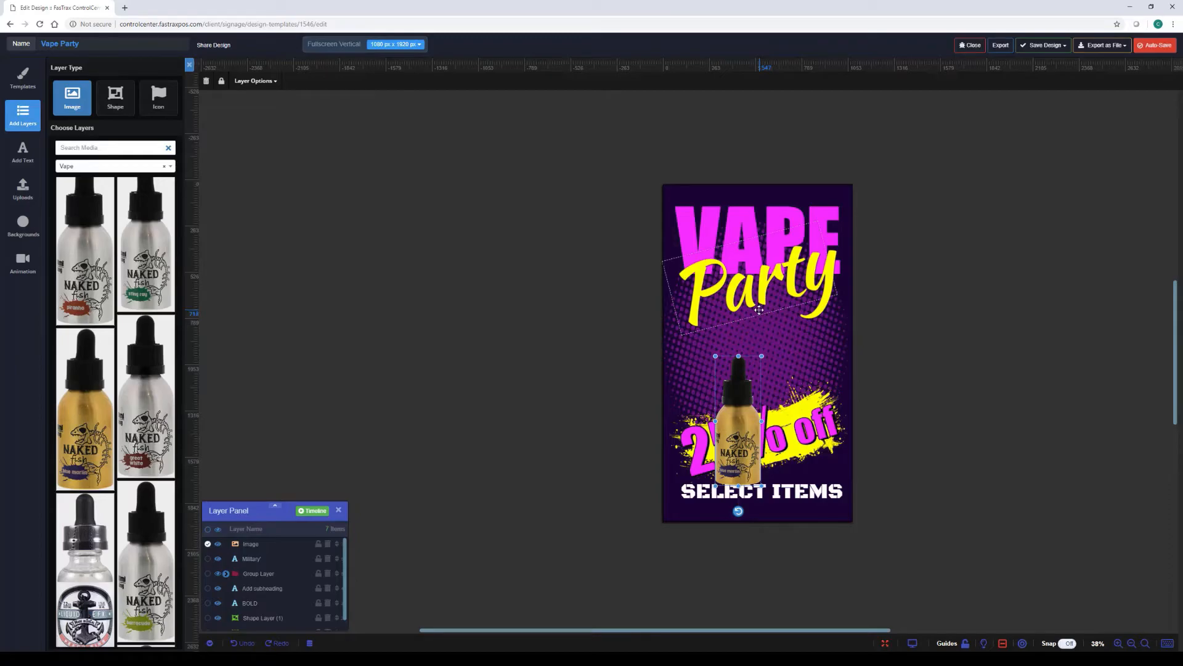
drag(739, 404, 740, 362)
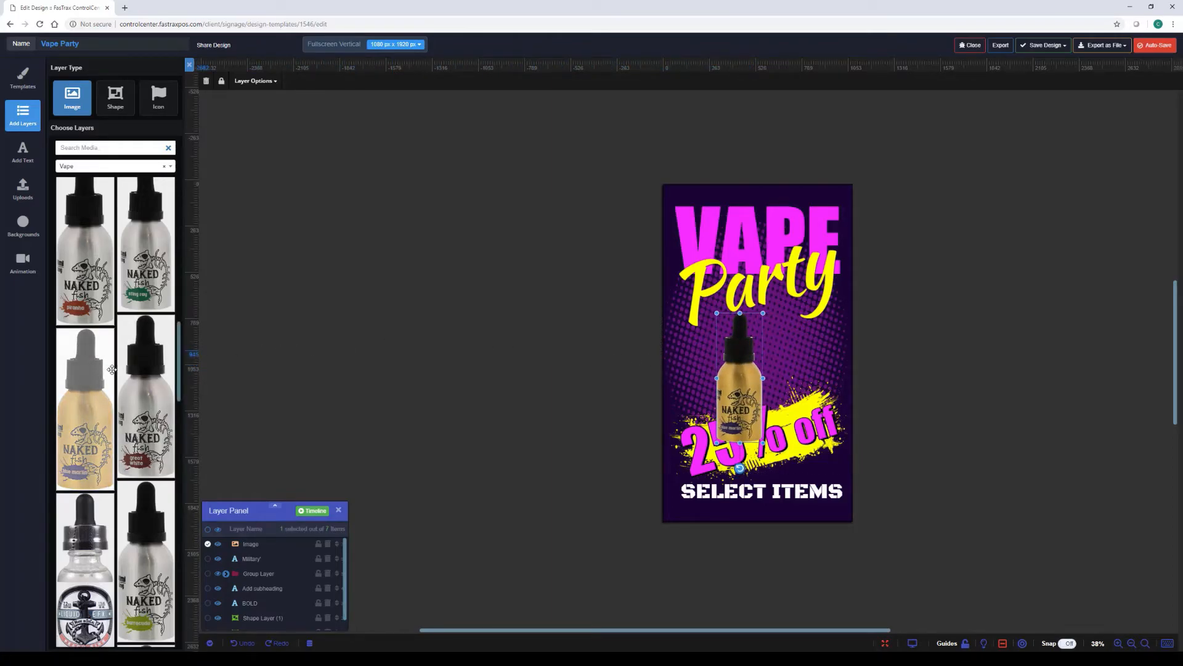
Step: Move the 25% off group to the front of the layer order, ahead of the gold bottle
scroll(111, 369, down, 5)
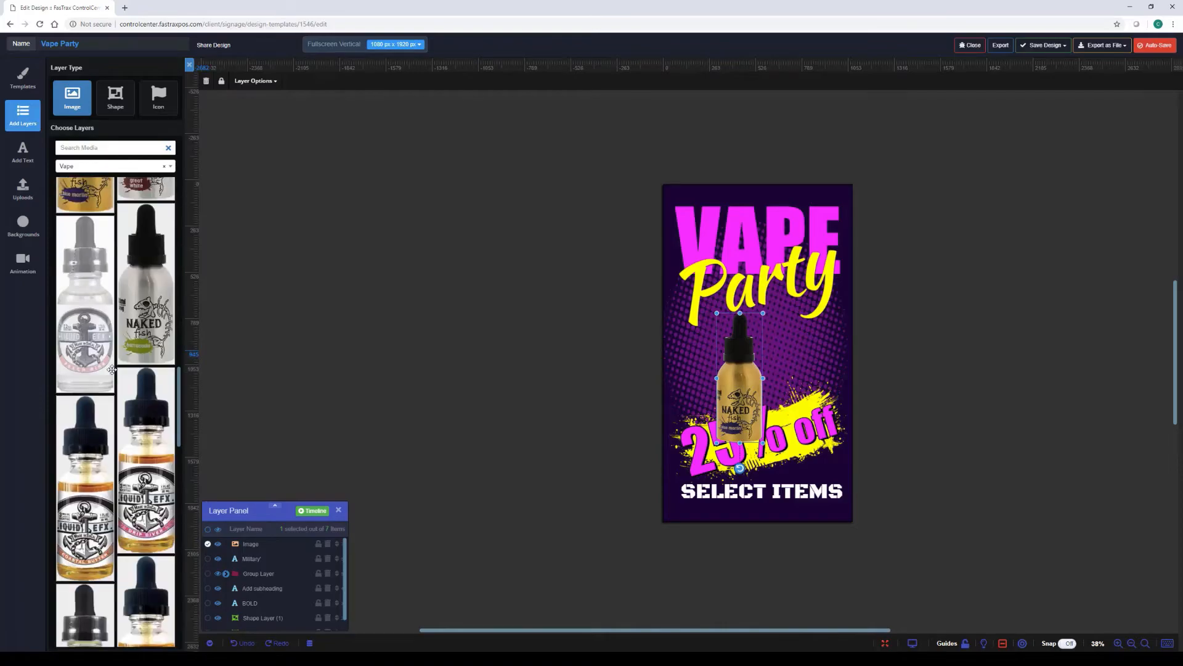
scroll(112, 370, down, 2)
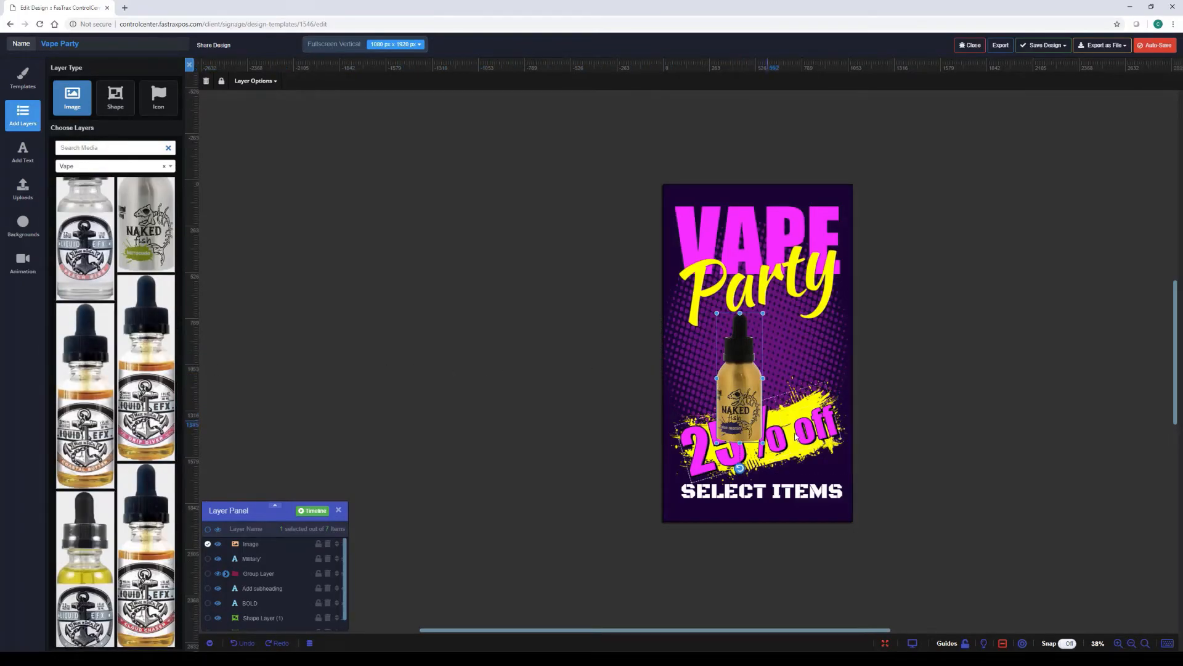
click(810, 441)
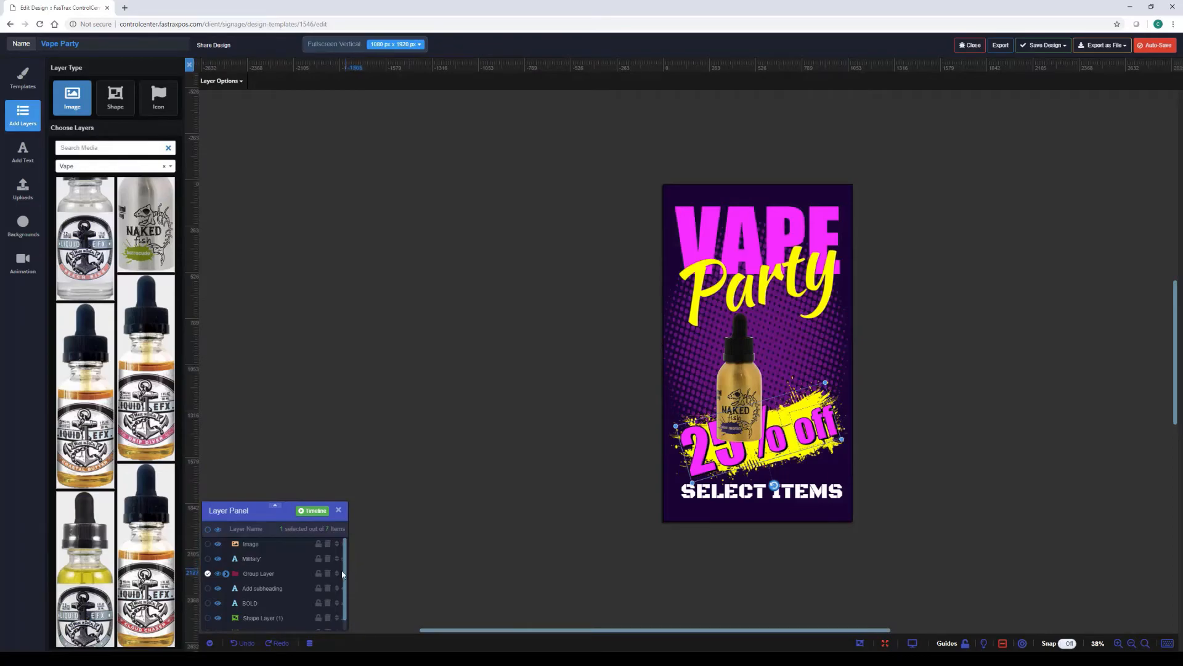
drag(337, 573, 338, 548)
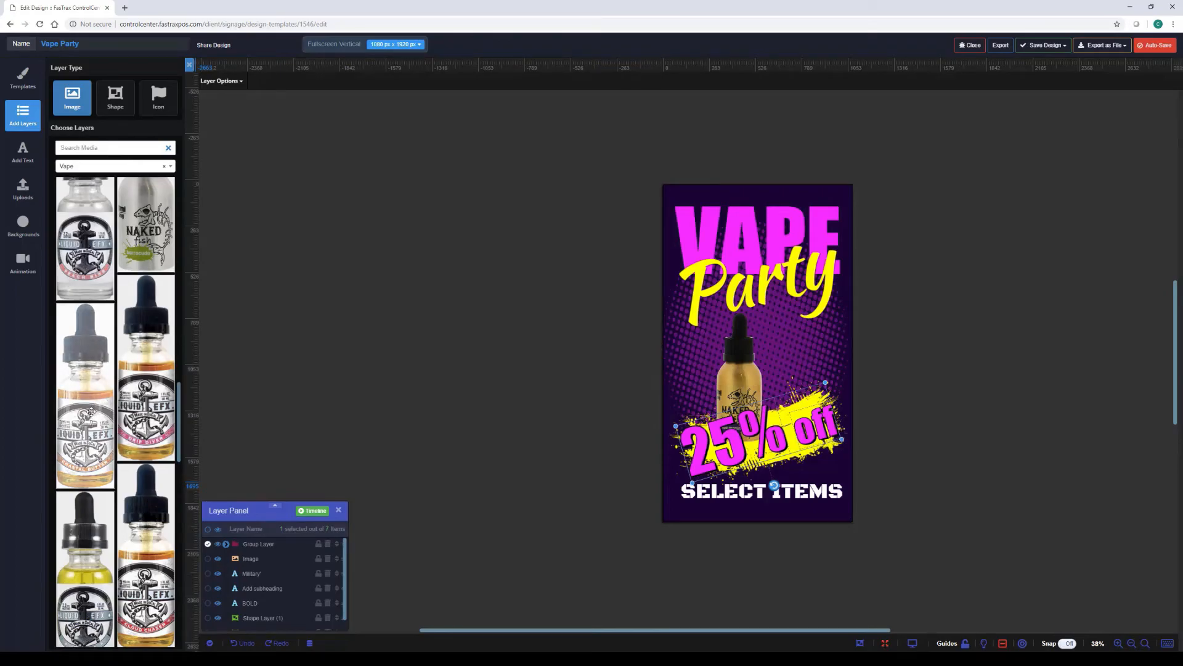
Step: Add an amber Liquid EFX bottle image, reduce it to about the gold bottle's size and place it overlapping that bottle's right side
drag(91, 412, 524, 323)
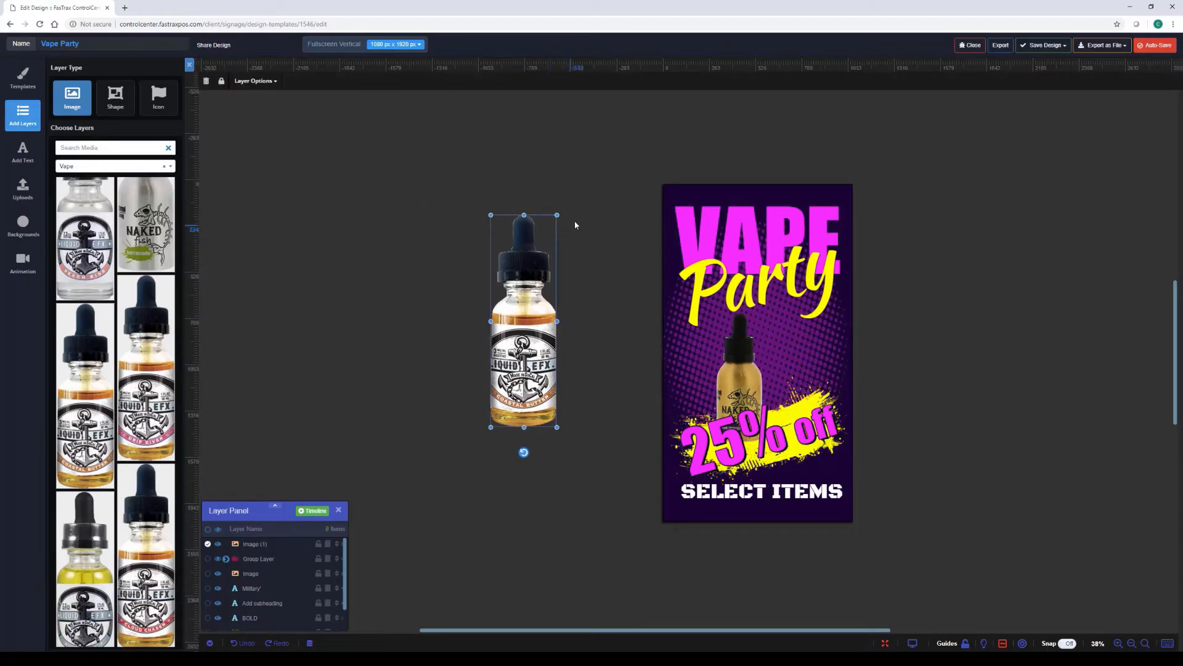
drag(557, 215, 536, 233)
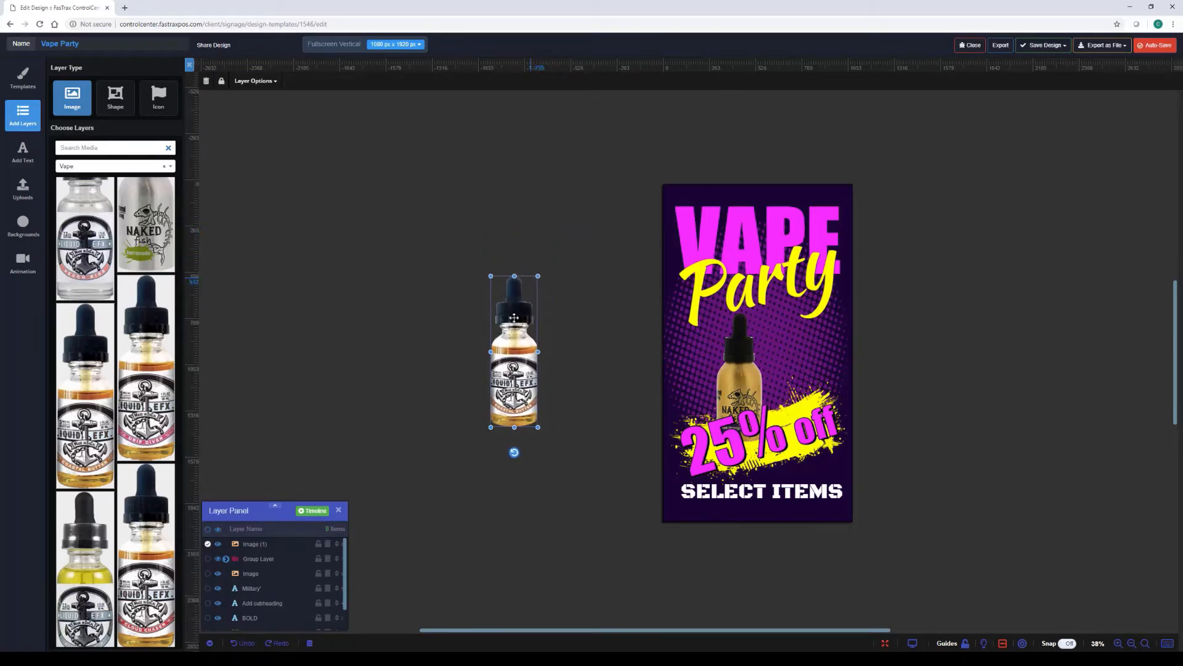
drag(514, 366, 765, 395)
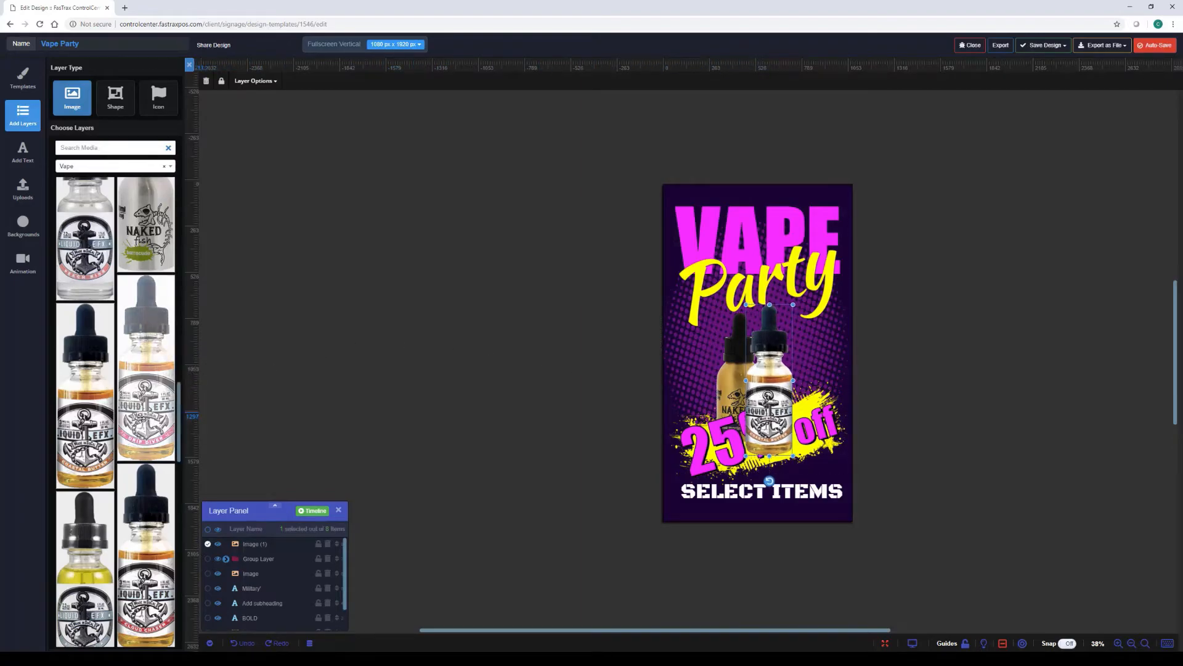
Step: Add the Candy Land Nutter Finger bottle image, scale it down and place it just right of the Liquid EFX bottle
scroll(139, 418, down, 4)
scroll(139, 414, down, 4)
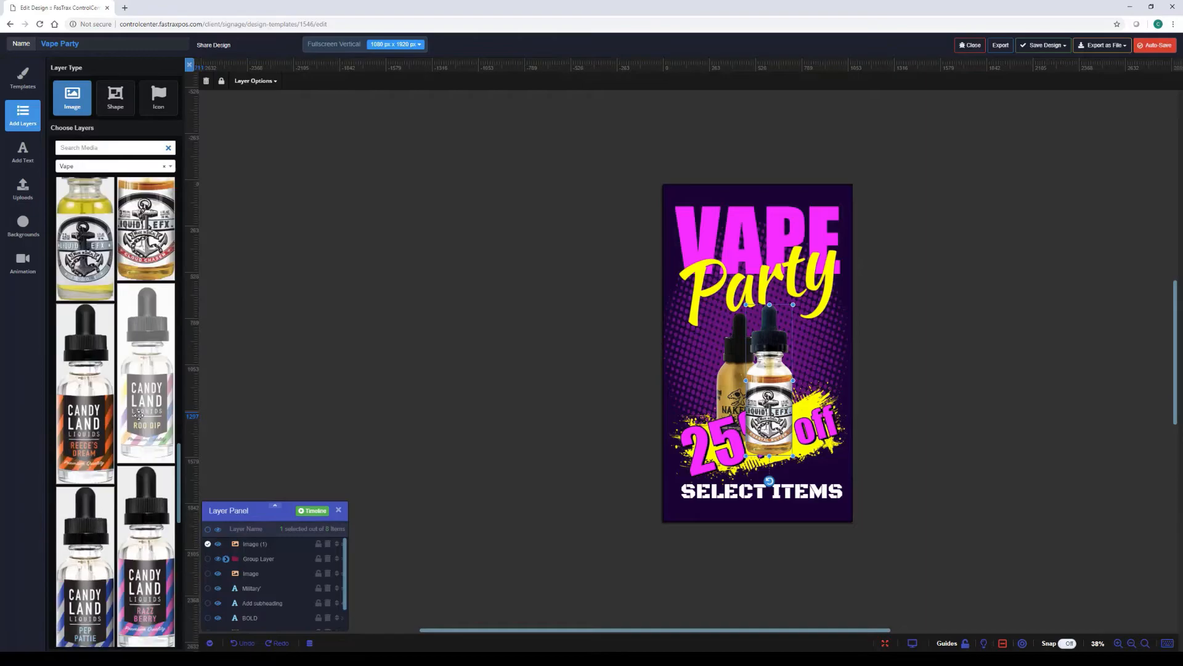
scroll(138, 413, down, 1)
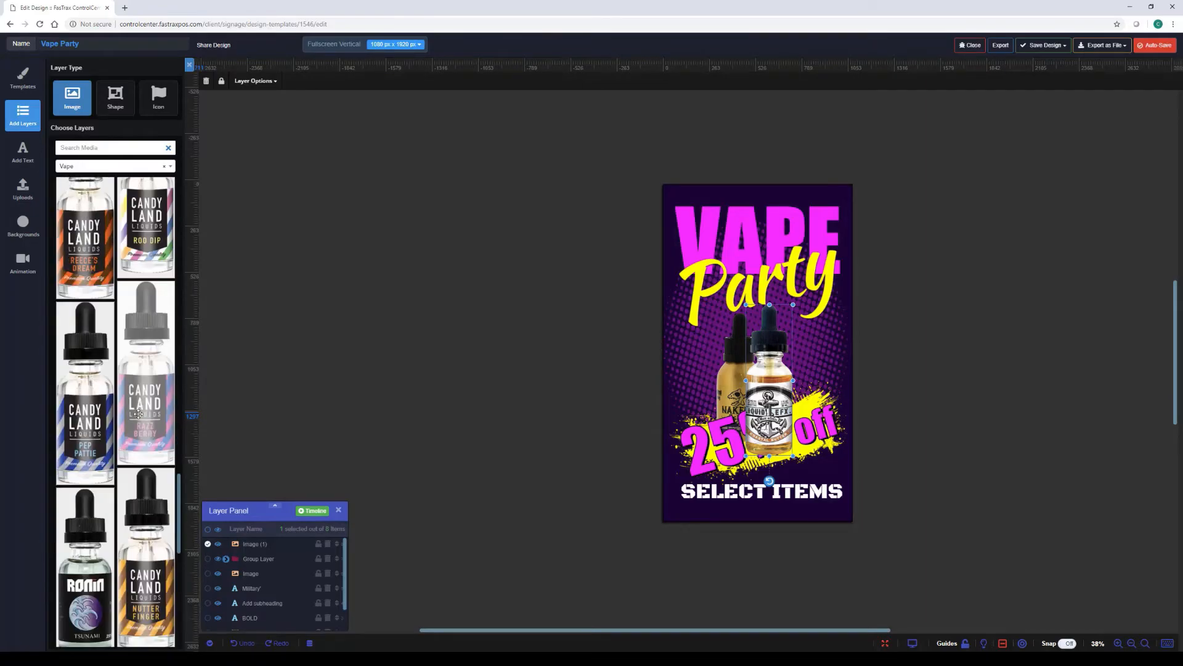
scroll(111, 420, down, 3)
scroll(111, 420, down, 1)
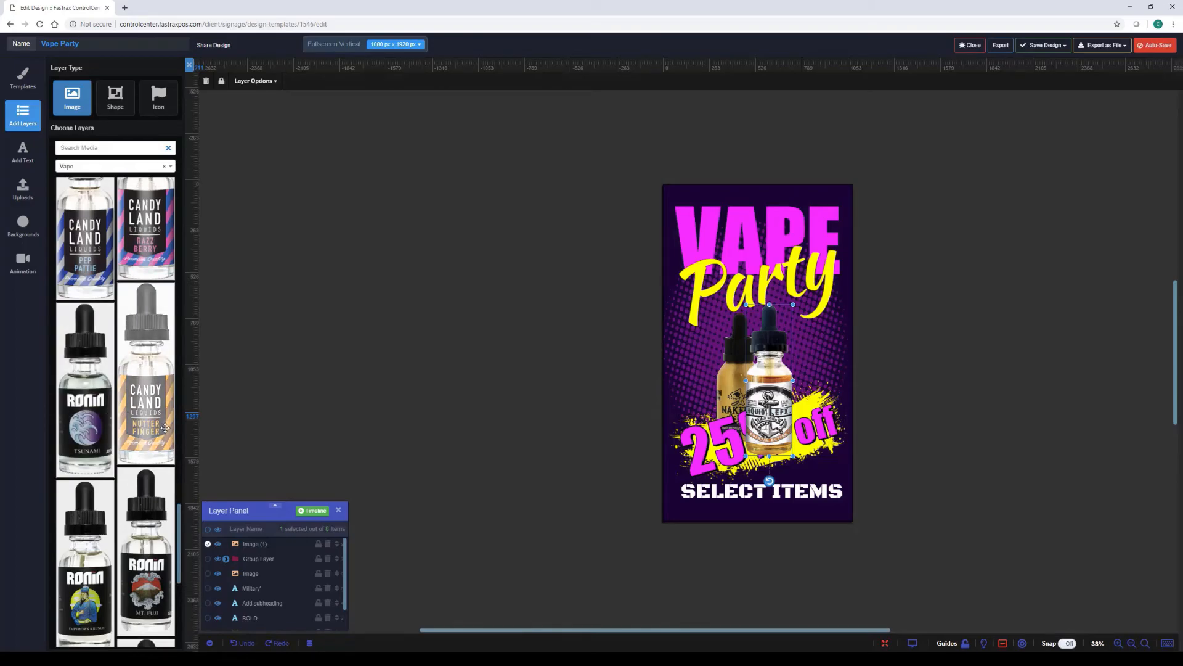
scroll(140, 414, down, 2)
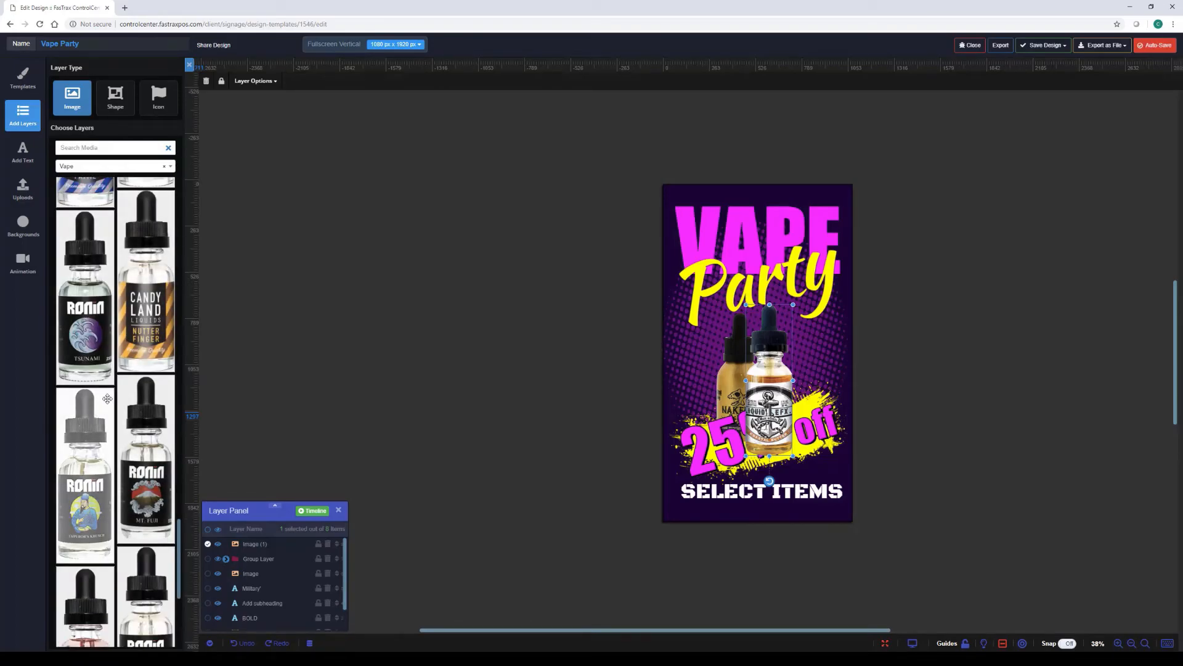
drag(140, 328, 801, 405)
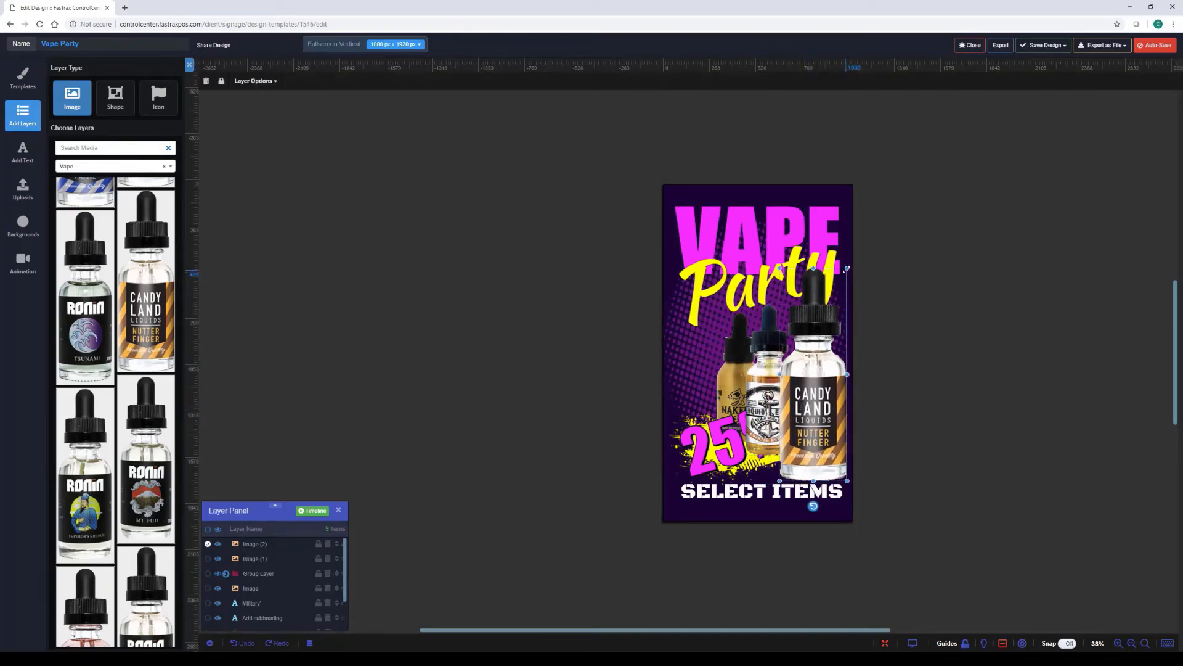
drag(849, 267, 826, 317)
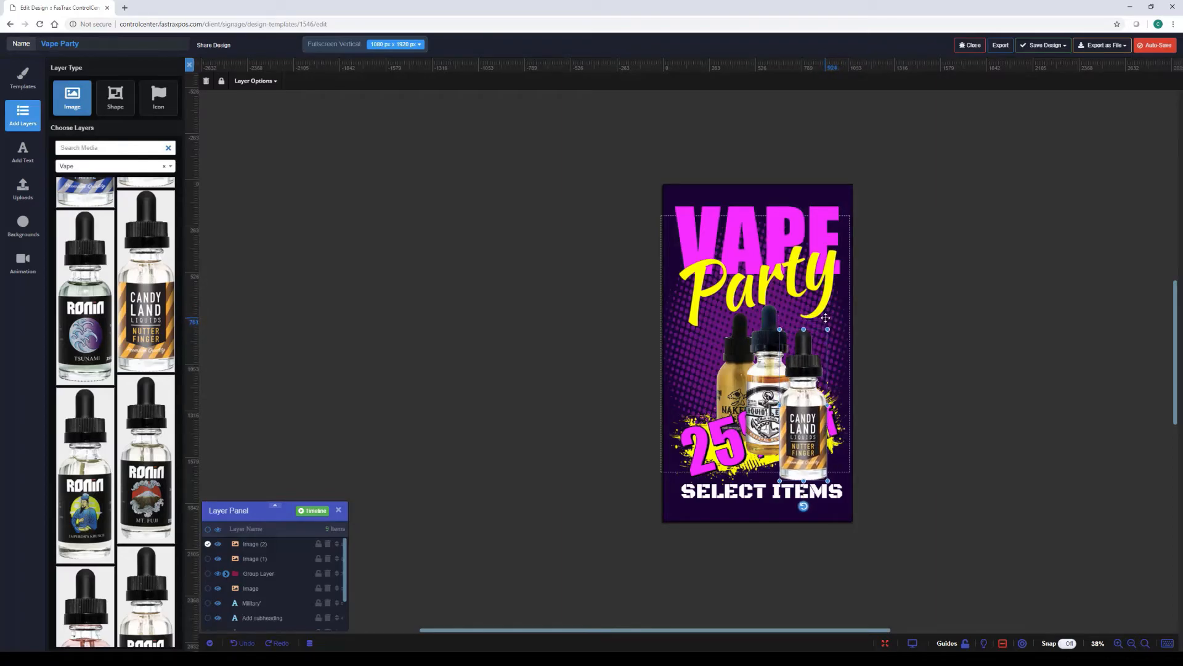
drag(804, 447, 800, 418)
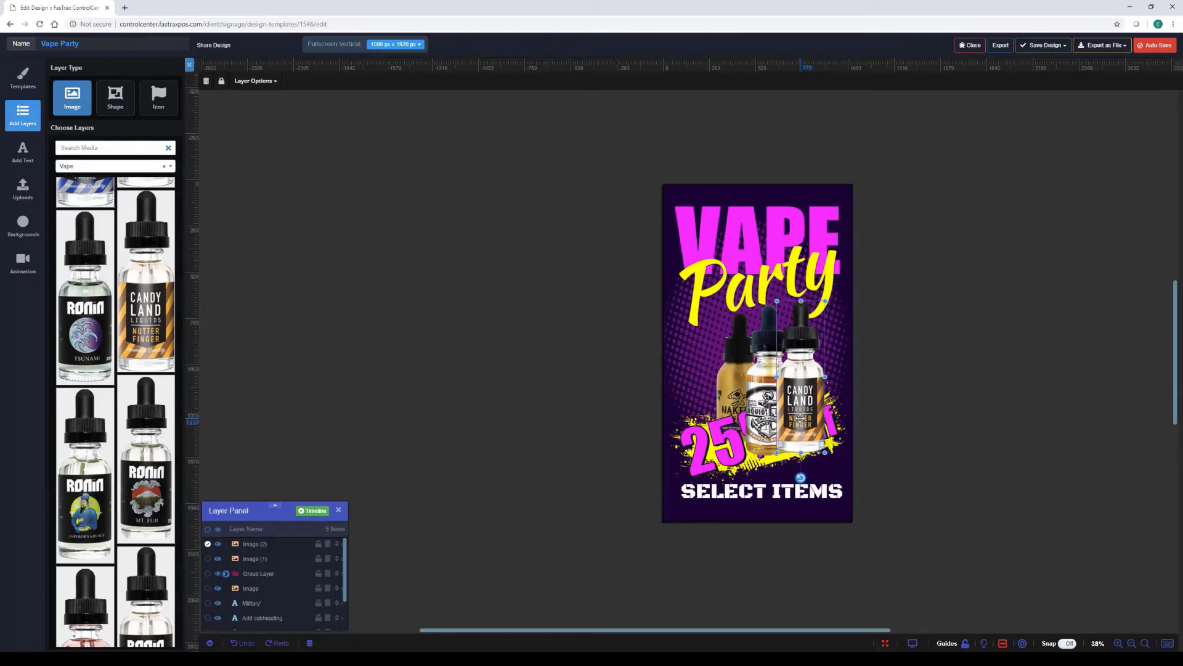
drag(825, 301, 821, 312)
drag(799, 360, 801, 356)
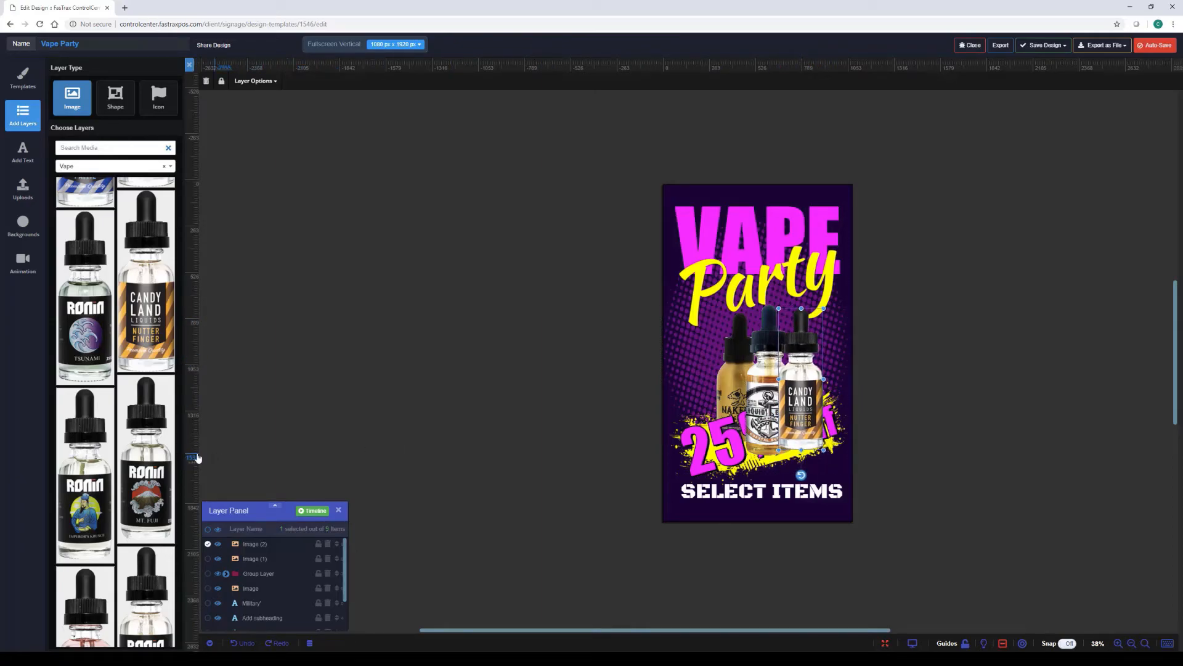
Step: Add the Ronin Banzai bottle at reduced size left of the gold bottle, and slightly shrink and reposition the Candy Land bottle
scroll(86, 473, down, 3)
scroll(86, 472, down, 2)
scroll(89, 469, down, 2)
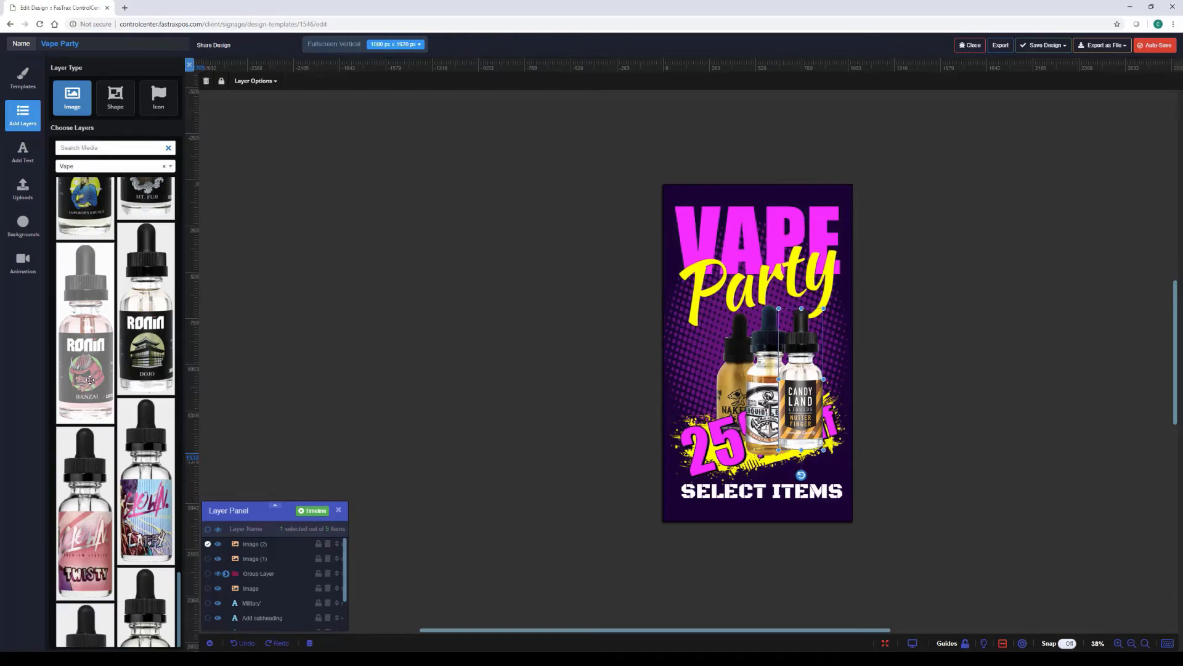
drag(90, 379, 590, 377)
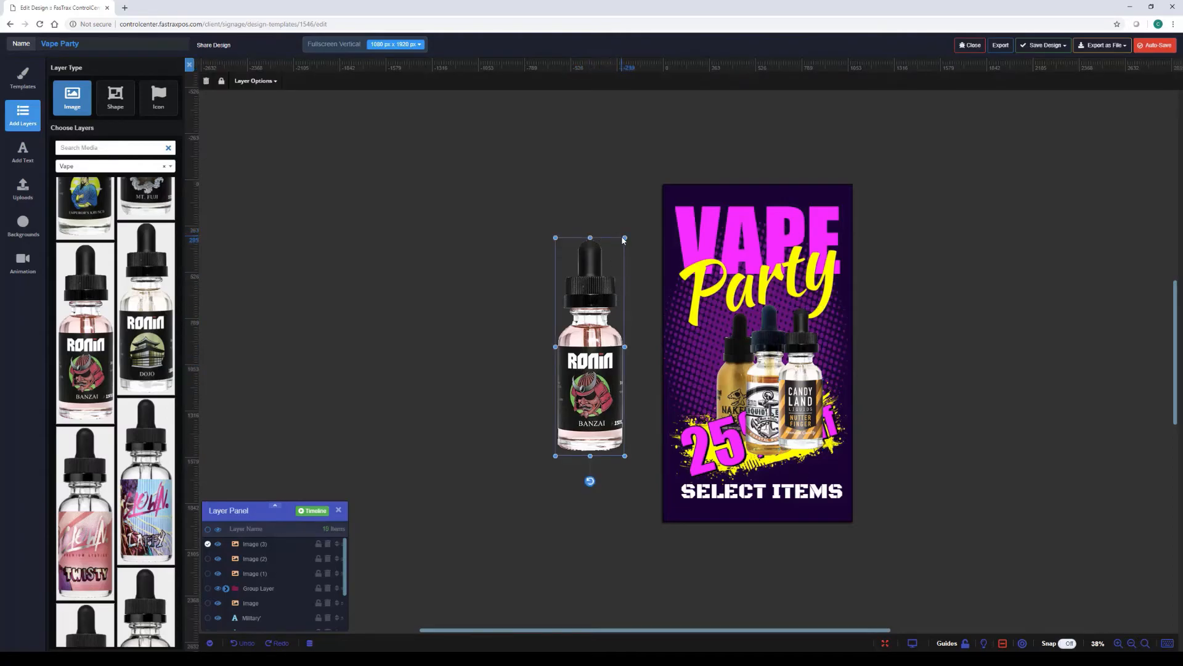
drag(623, 238, 595, 262)
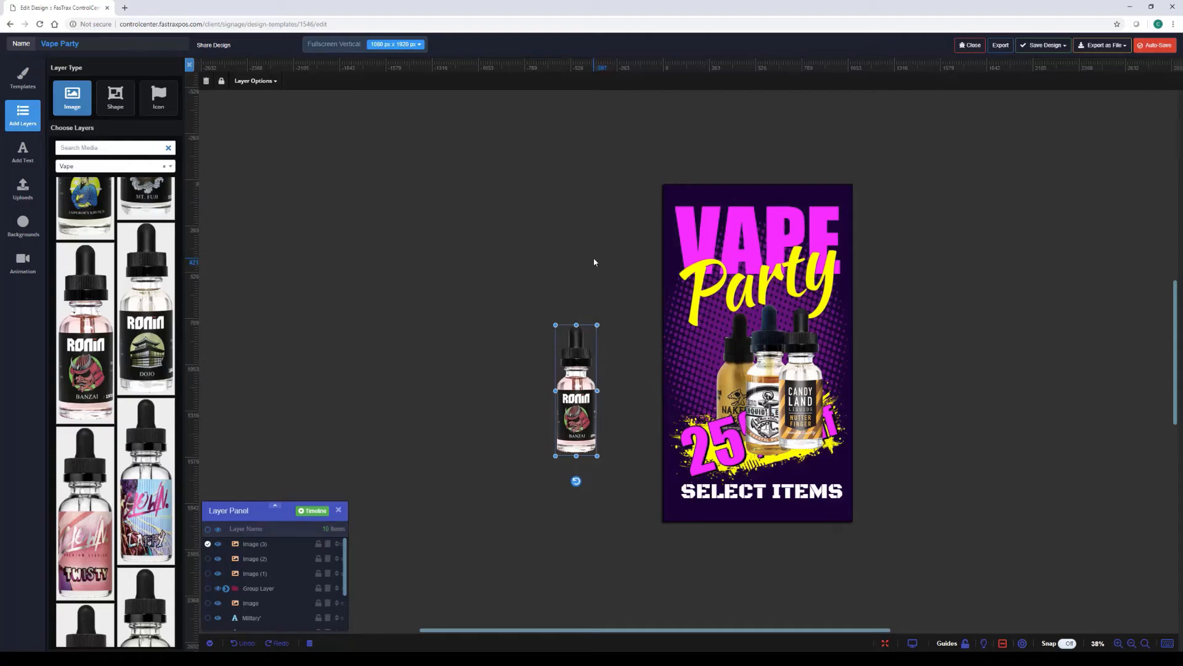
drag(576, 359, 725, 319)
drag(709, 360, 711, 358)
drag(808, 376, 811, 369)
drag(828, 301, 820, 307)
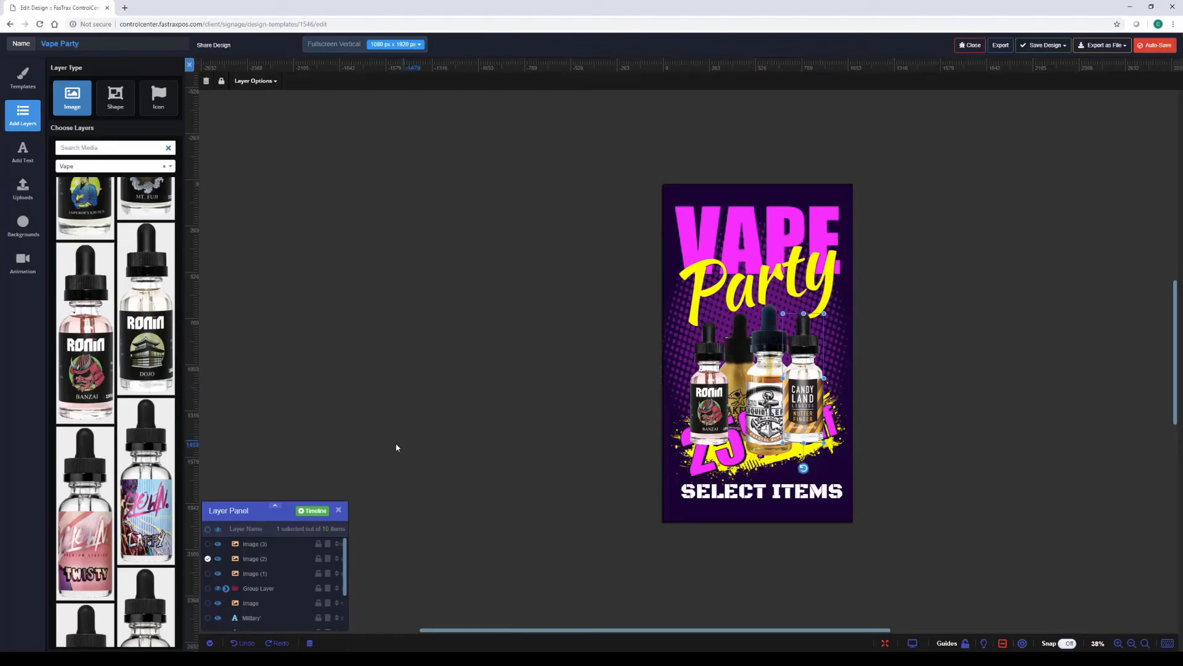
Step: Bring the 25% off group and yellow brush stroke in front of all bottles, with the stroke directly beneath the group
click(697, 459)
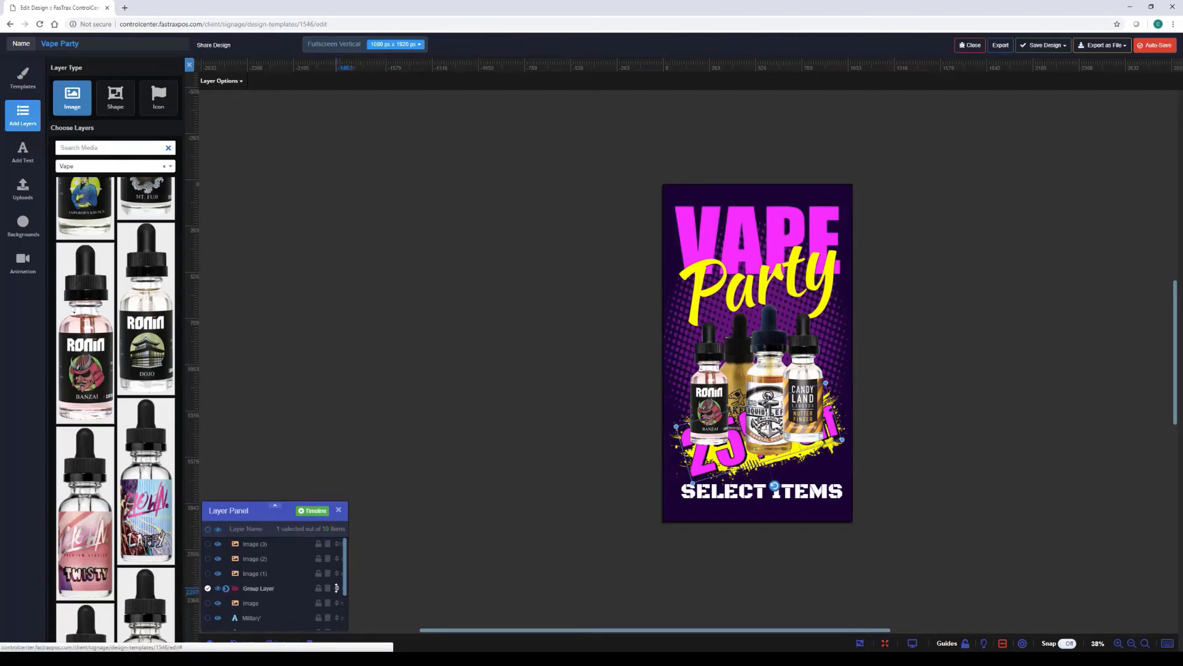
drag(341, 586, 336, 543)
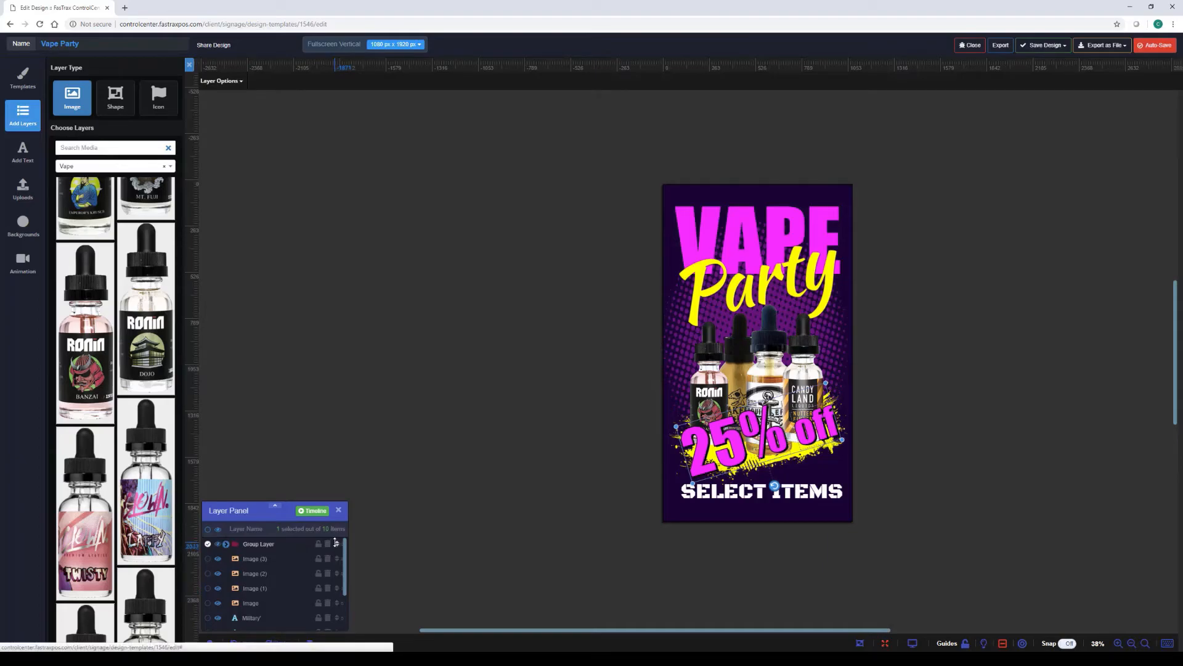
click(676, 449)
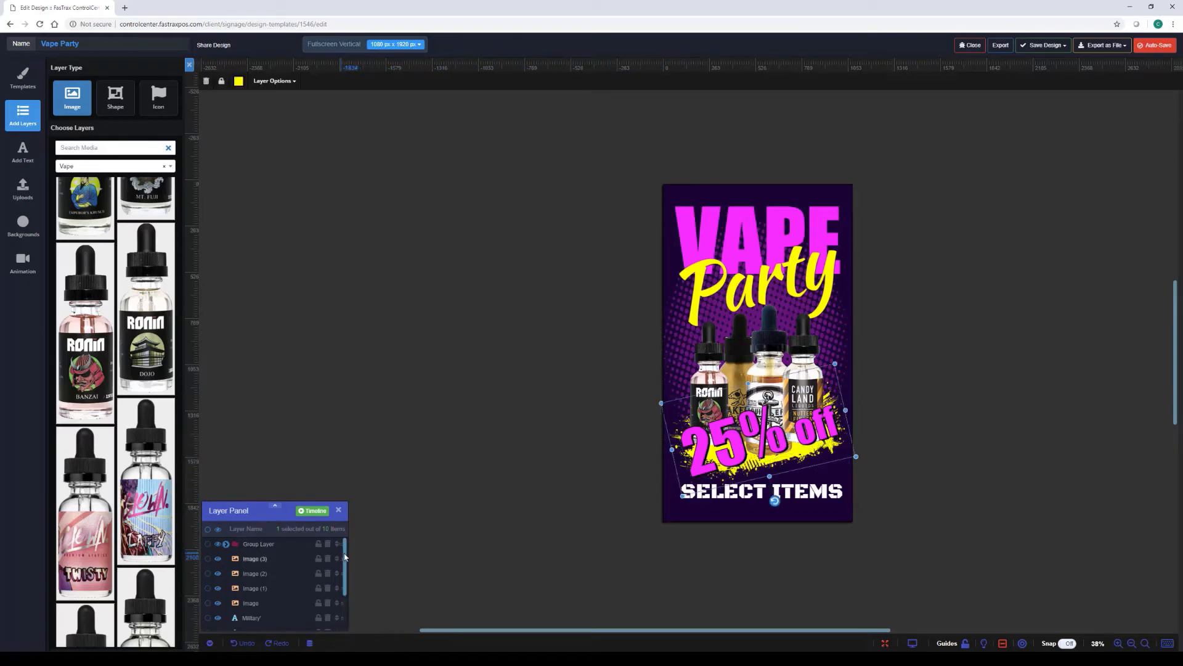
scroll(346, 558, down, 2)
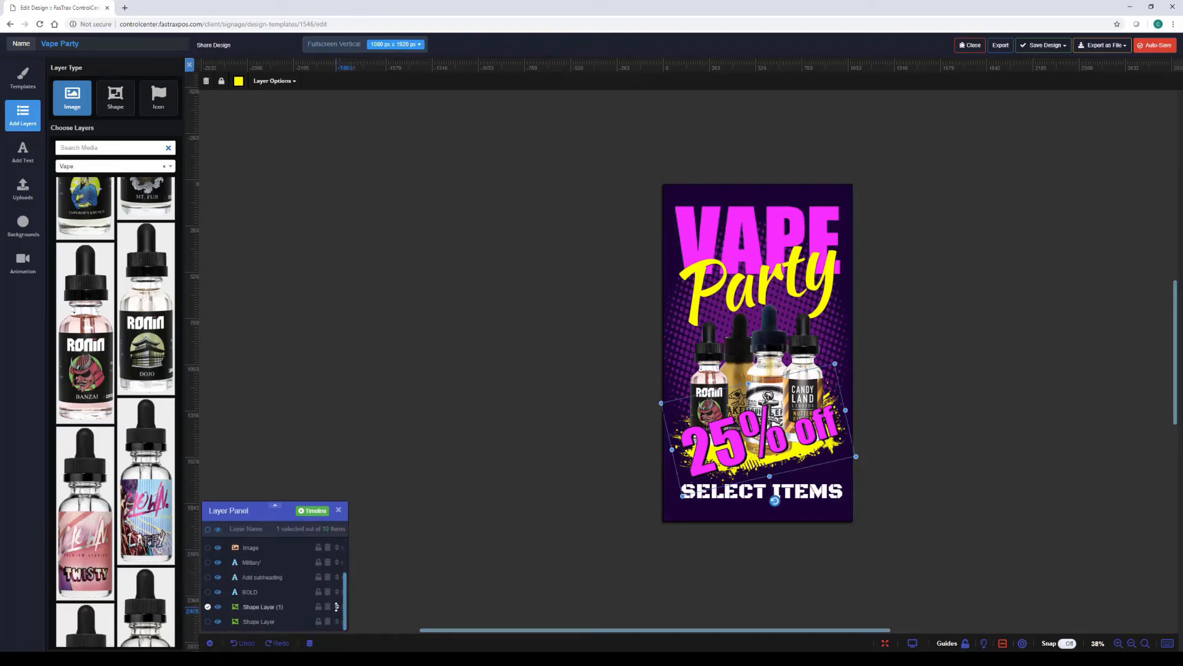
drag(337, 607, 335, 542)
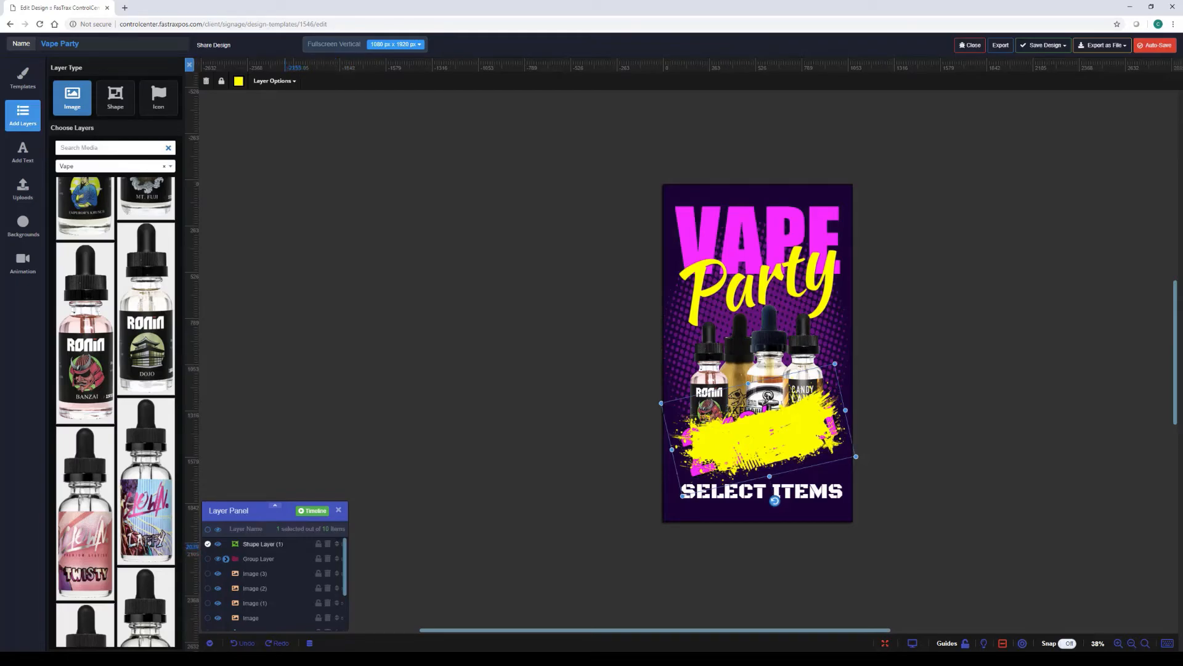
drag(338, 548, 337, 563)
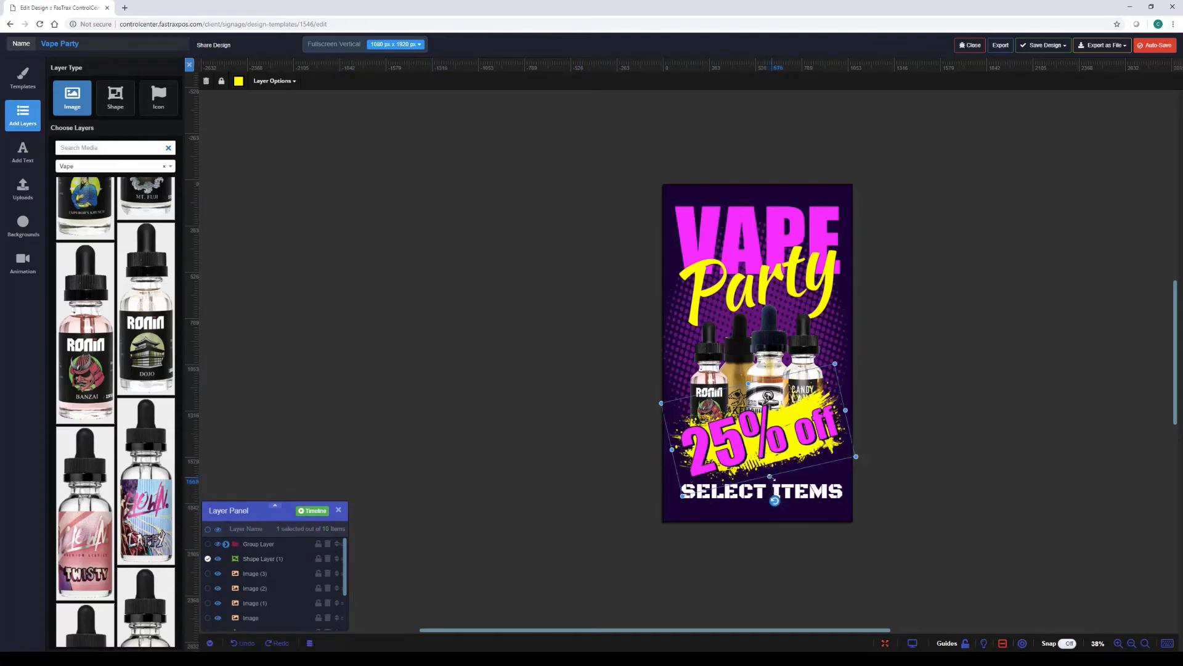
Step: Stretch the yellow brush stroke taller and shift it down, then lower the 25% off group and rotate it slightly clockwise
drag(770, 476, 805, 466)
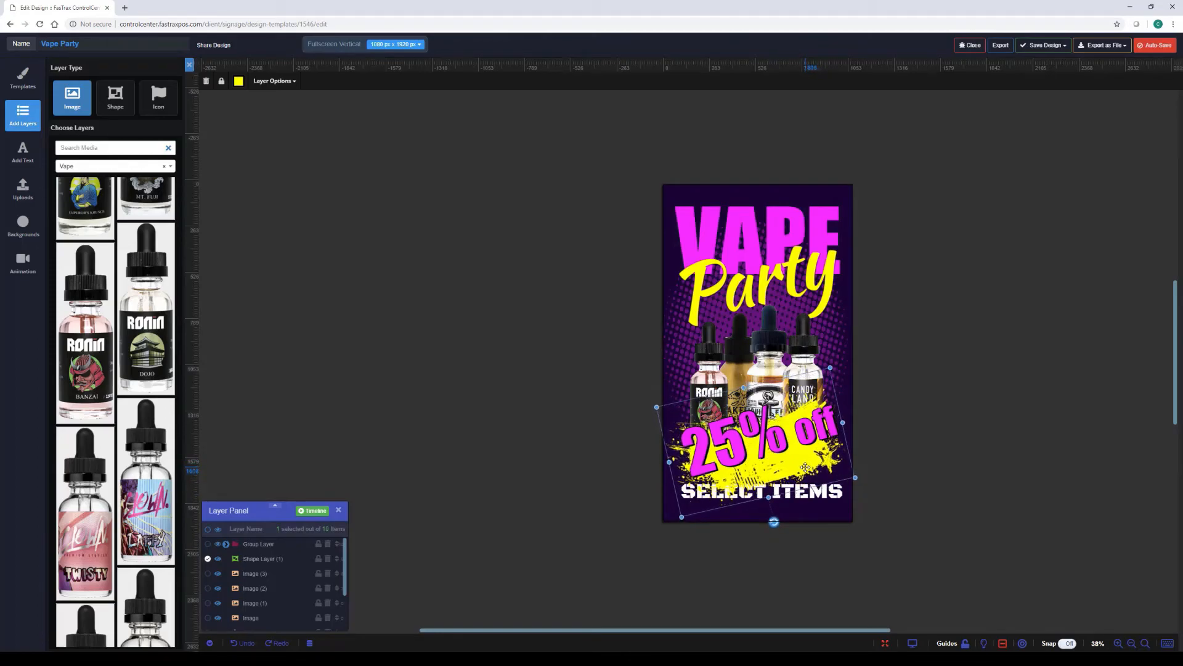
click(777, 442)
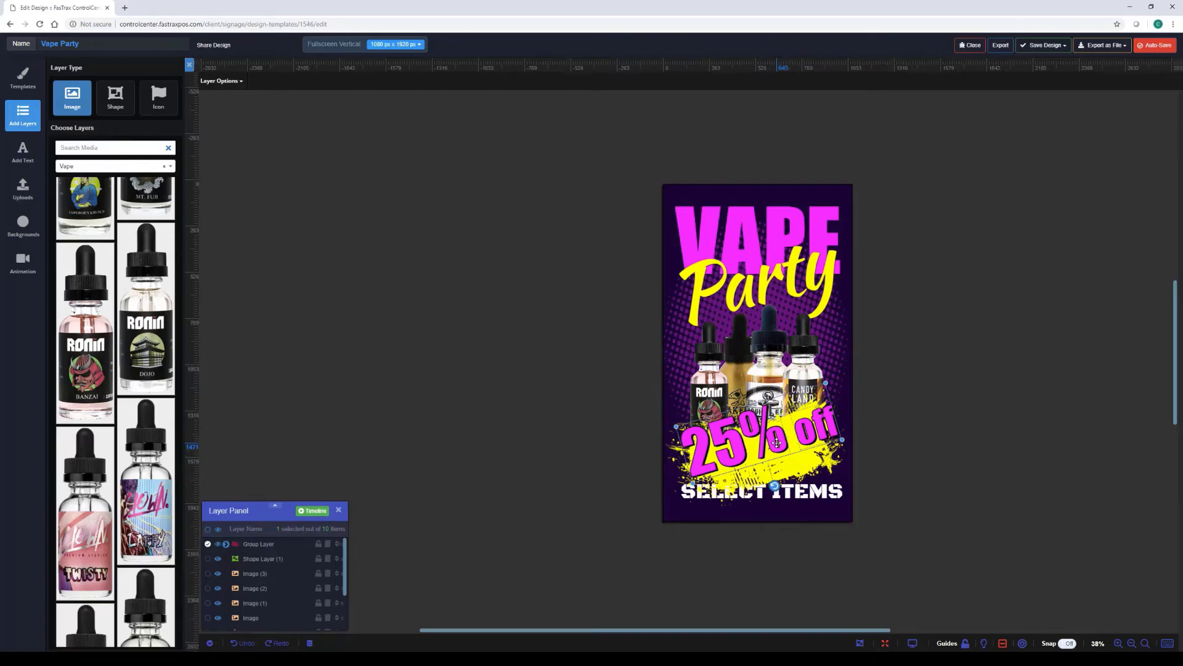
drag(771, 443, 775, 450)
drag(776, 492, 773, 501)
drag(756, 449, 754, 454)
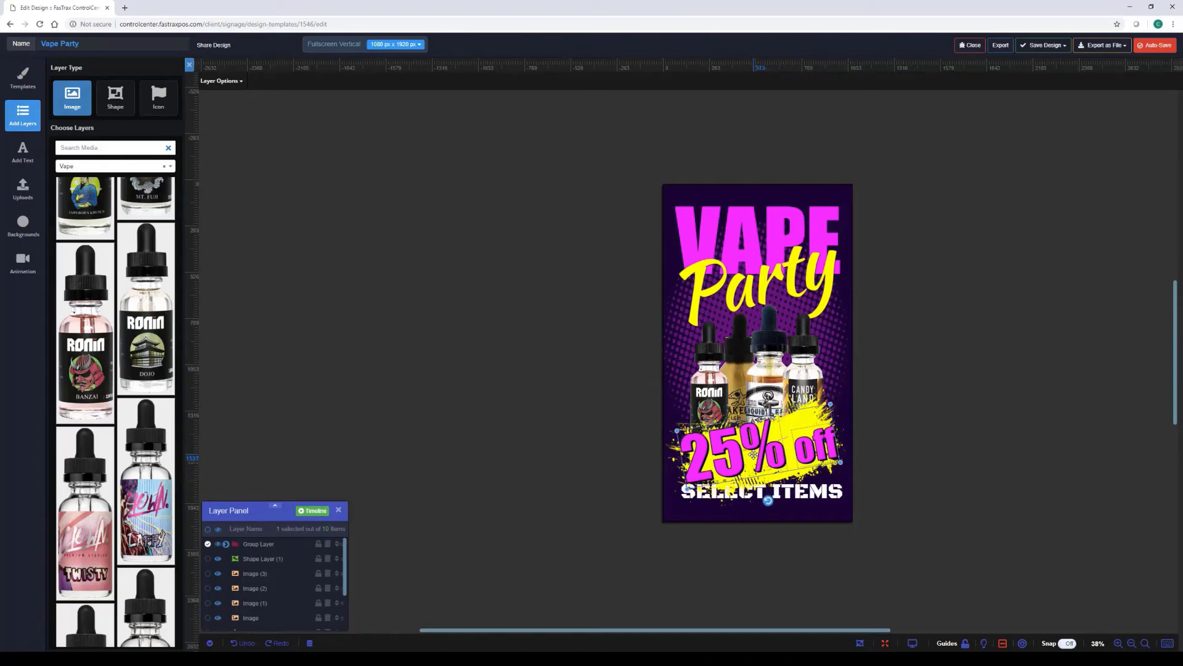
Step: Bring the SELECT ITEMS text in front of all other layers
click(809, 497)
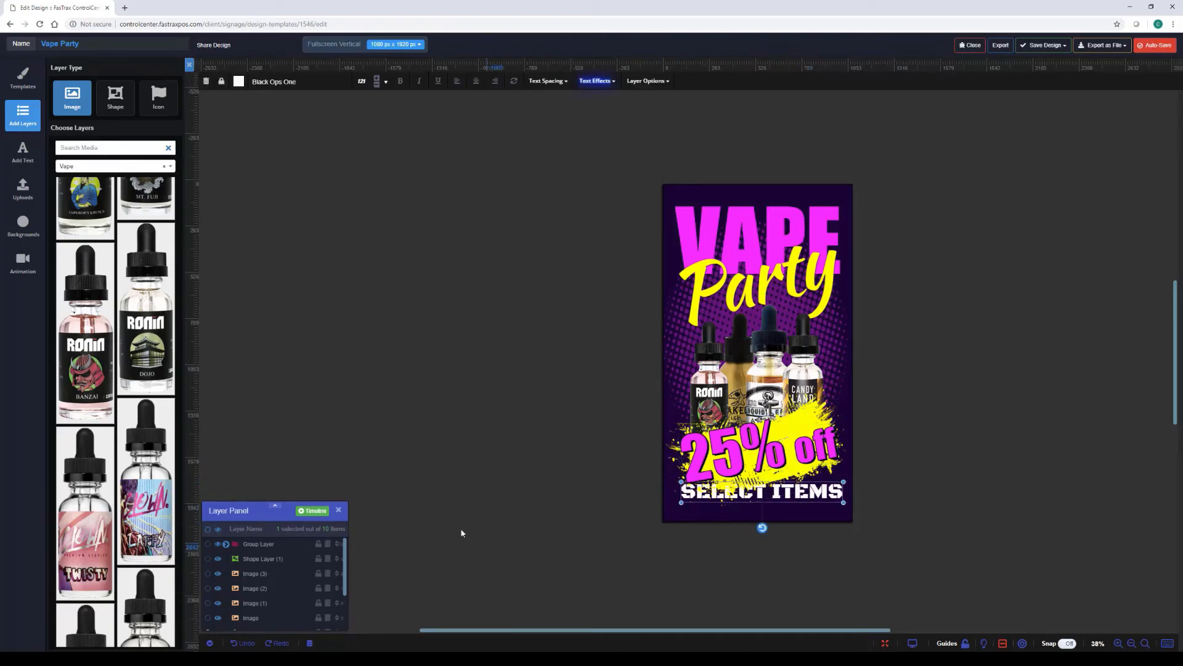
drag(349, 571, 357, 608)
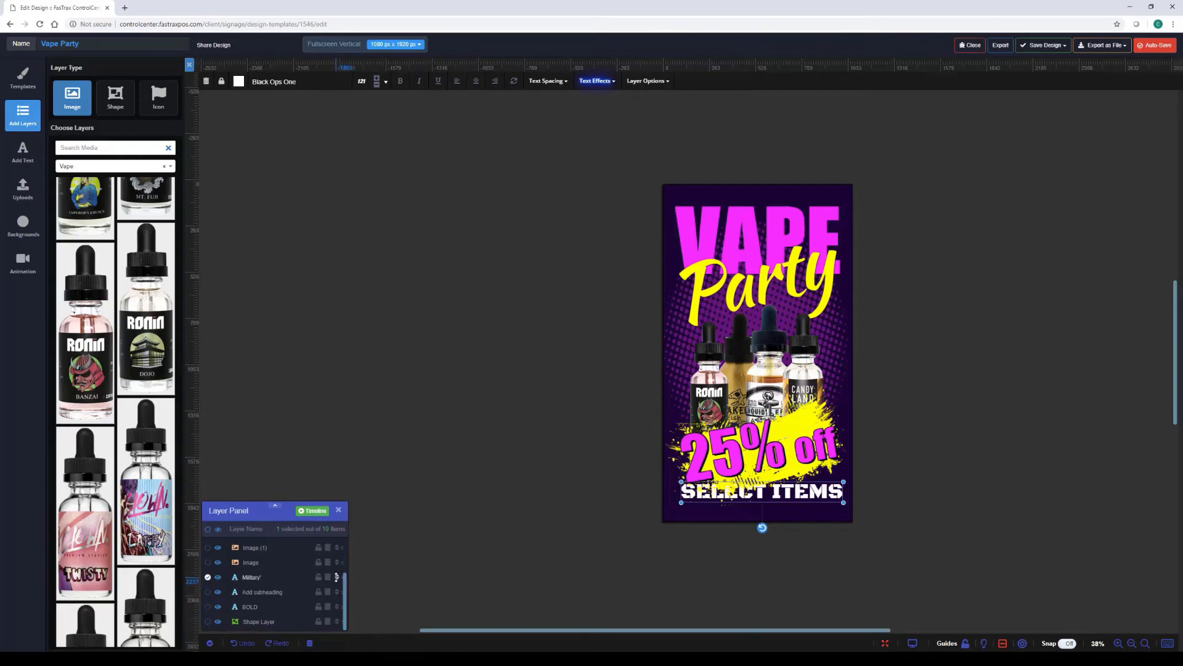
drag(336, 577, 337, 548)
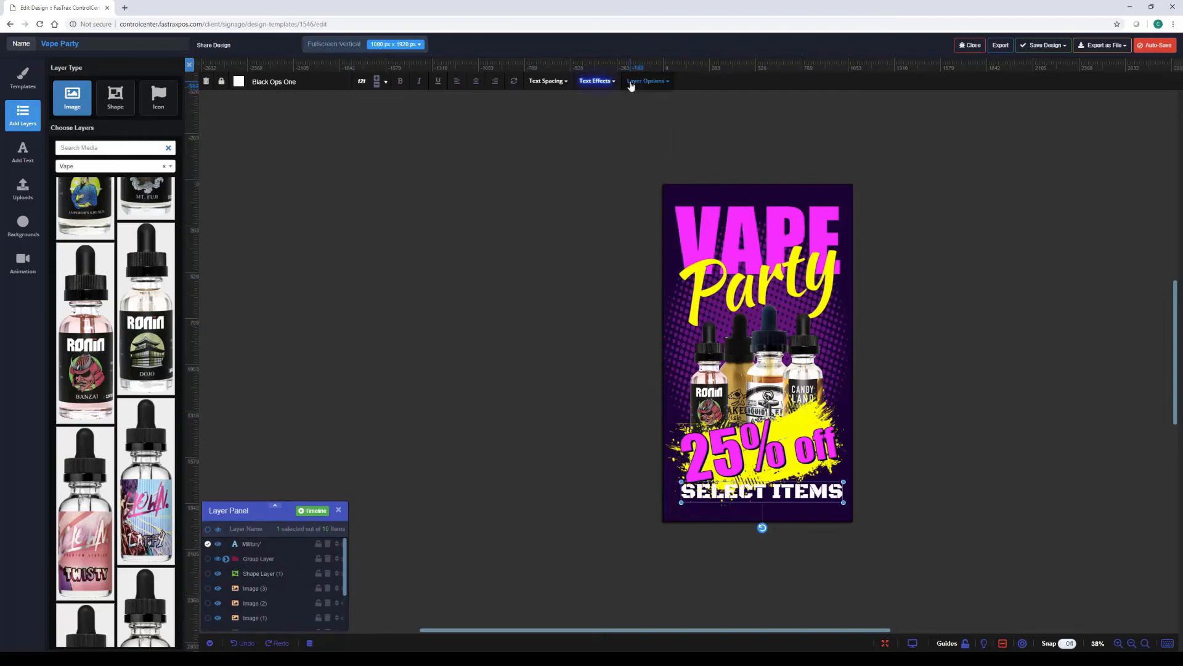
Step: Apply the Dark Stroke text effect to the SELECT ITEMS text and shift it slightly down
click(609, 84)
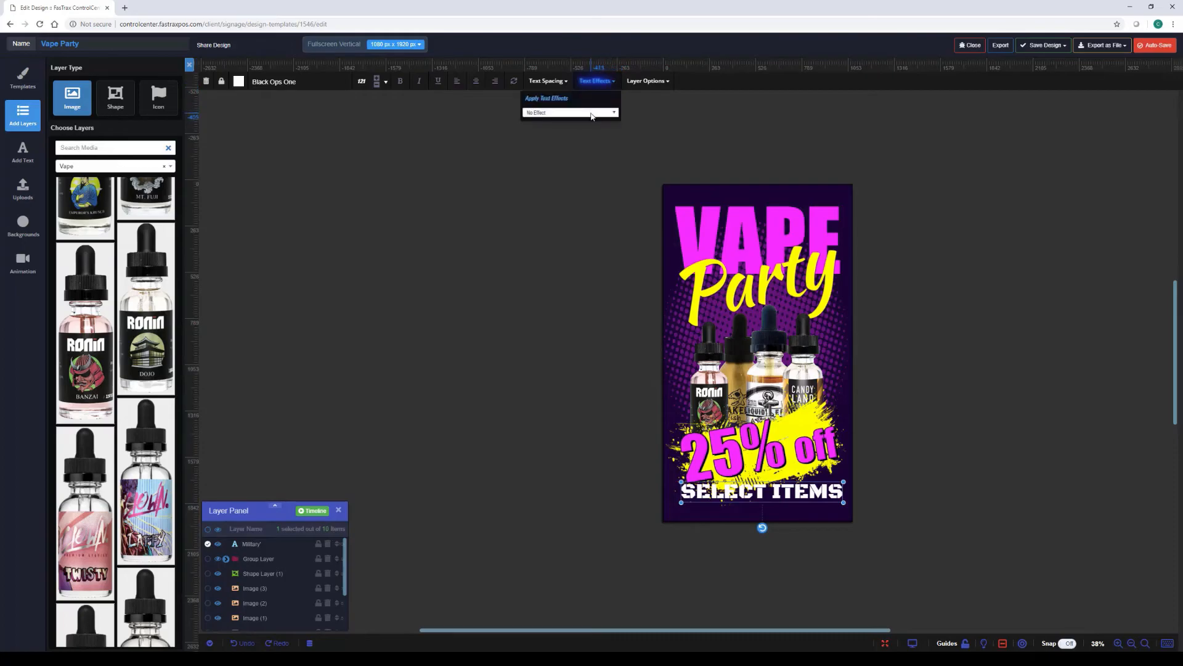
click(591, 113)
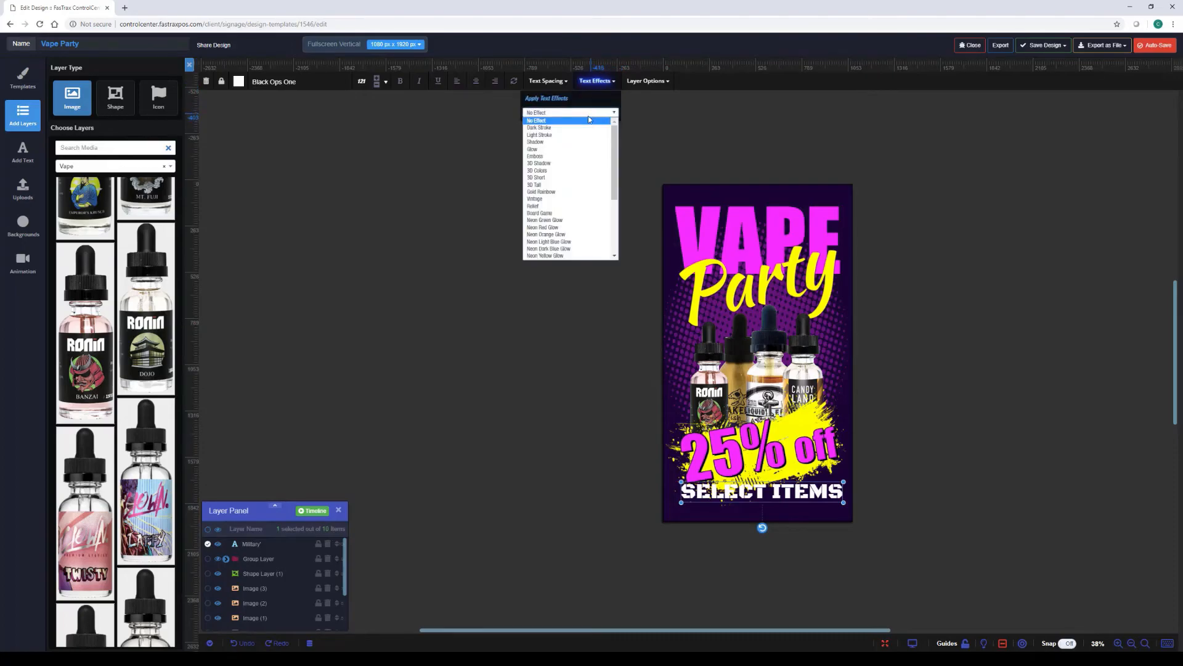
click(585, 128)
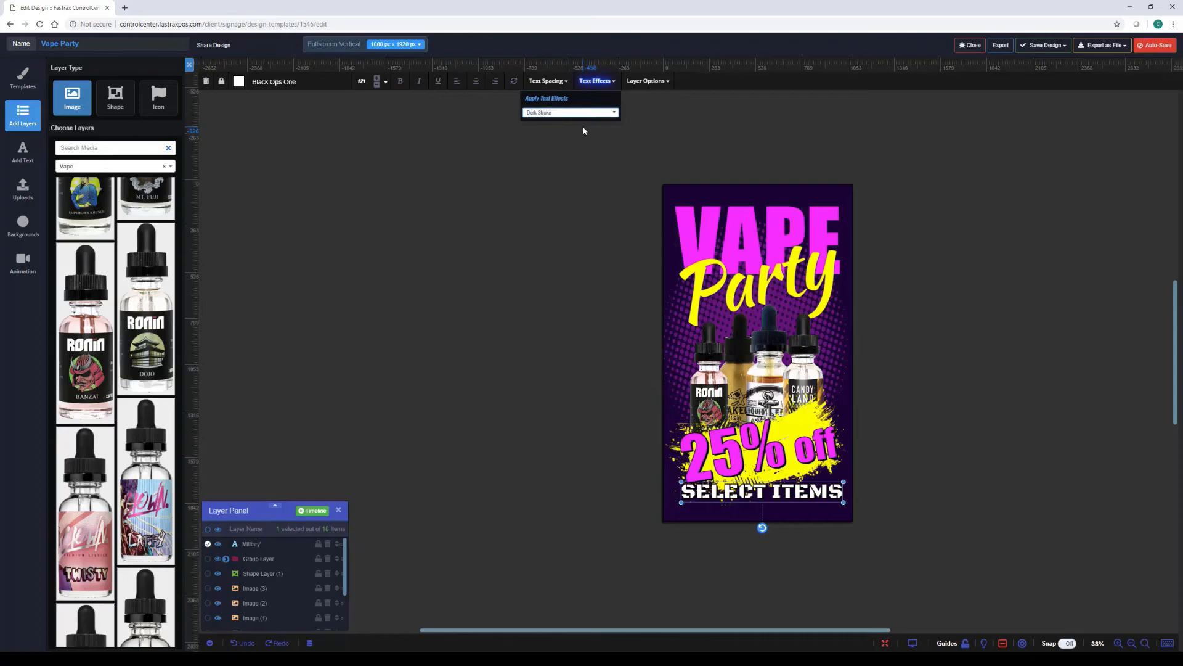
drag(765, 493, 764, 500)
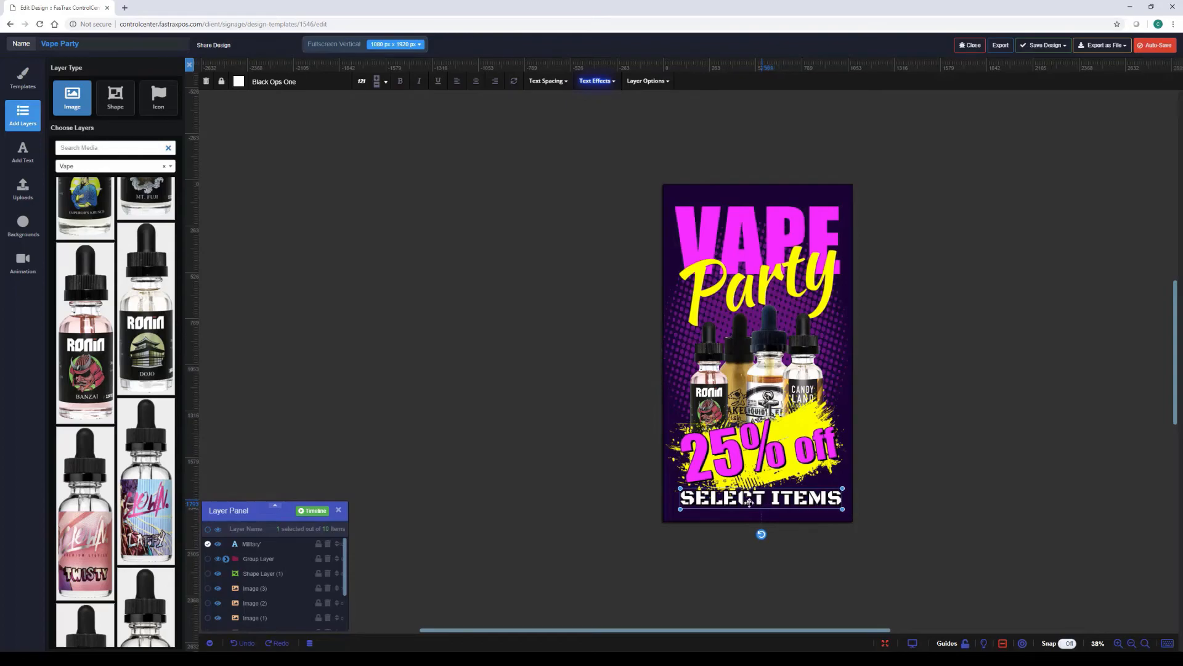
Step: Change the font of the VAPE title text to Coda
click(718, 222)
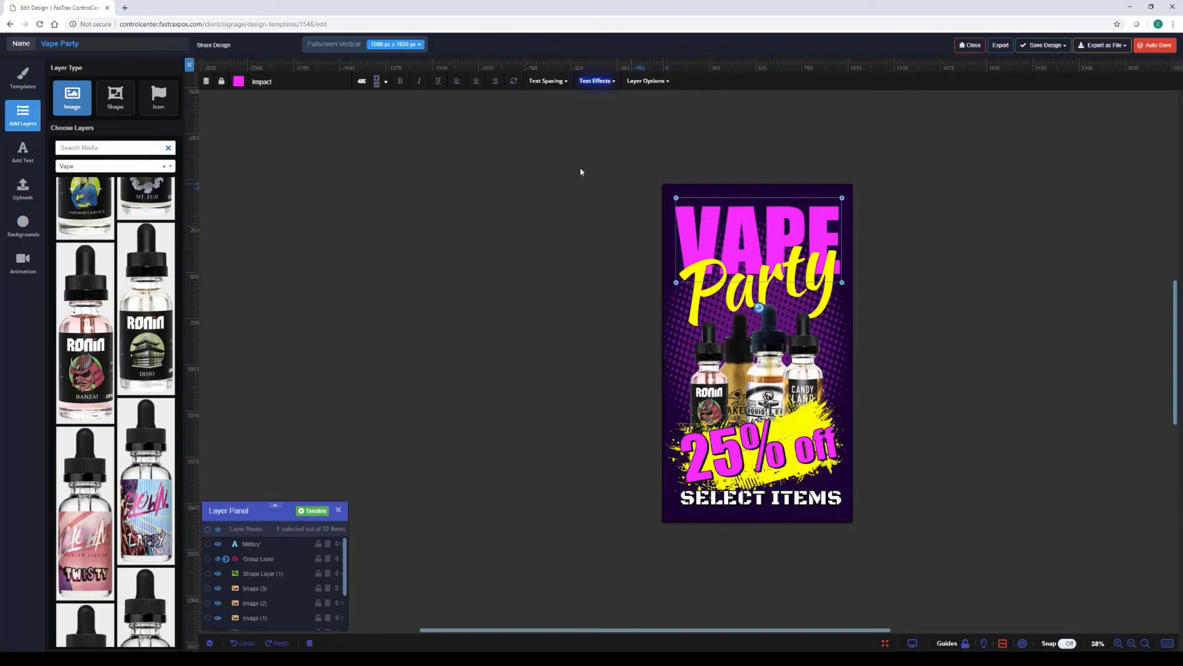
click(267, 84)
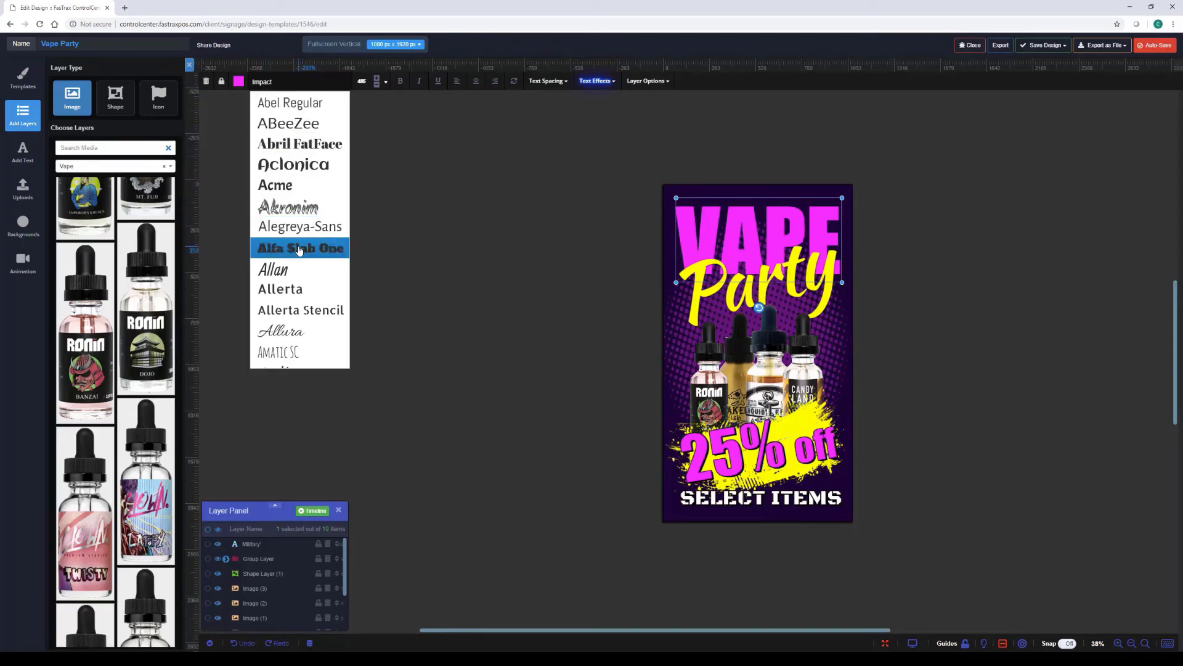
scroll(295, 290, down, 5)
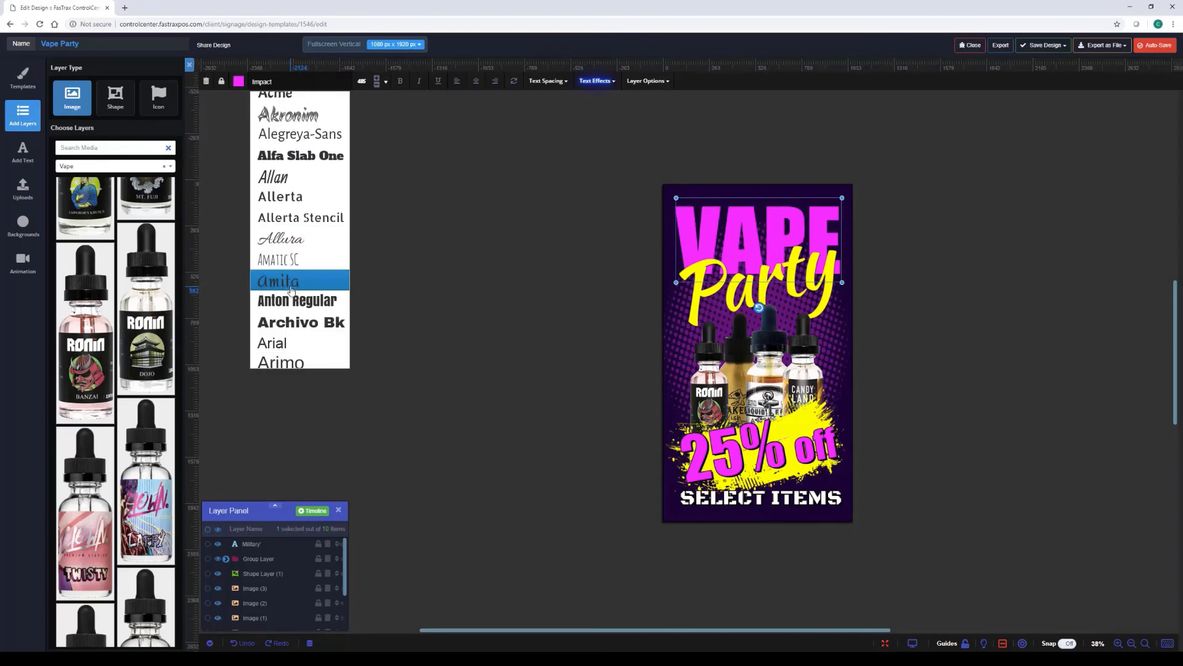
scroll(292, 289, down, 5)
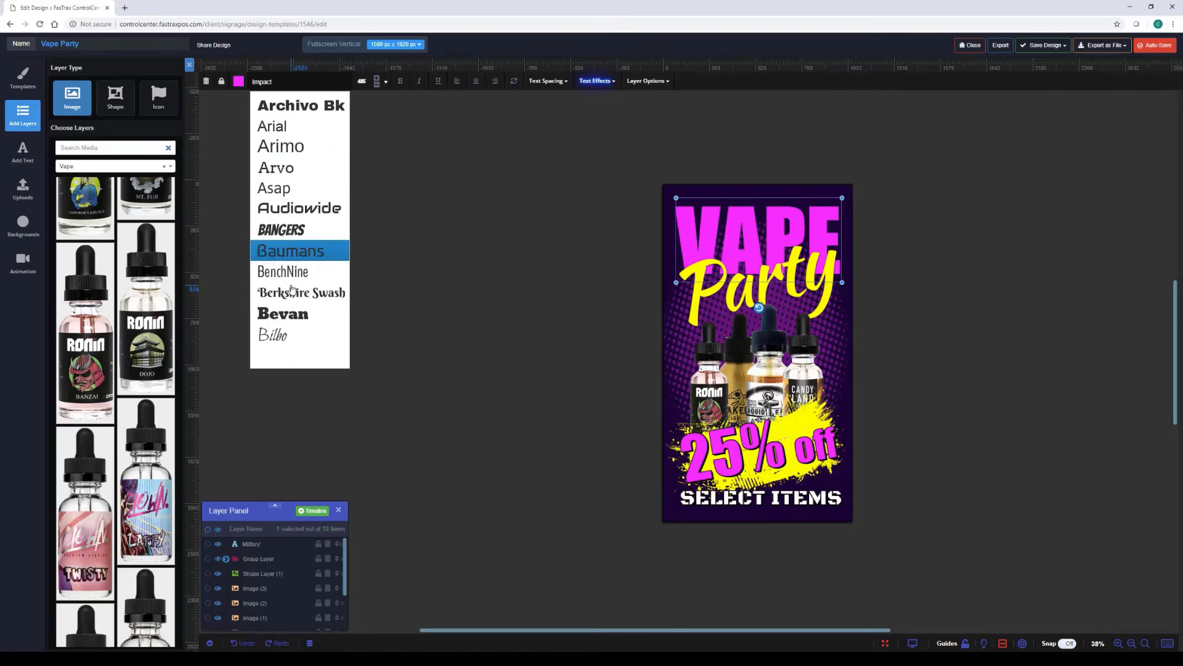
scroll(292, 289, down, 3)
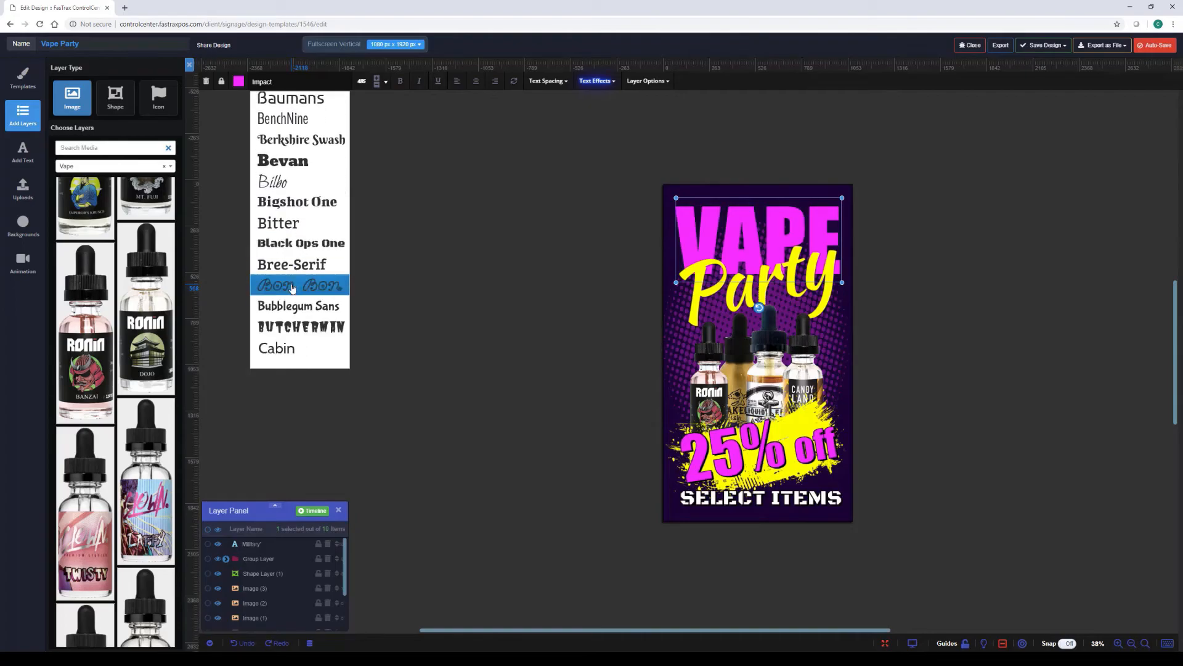
scroll(292, 289, down, 4)
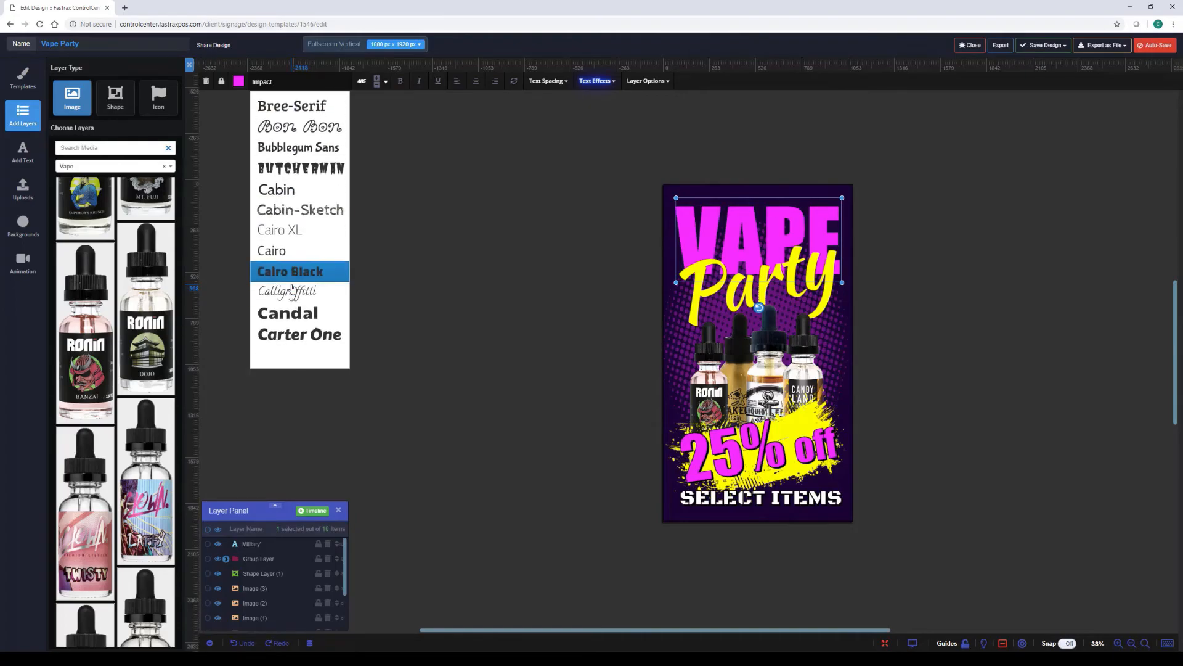
scroll(293, 288, down, 6)
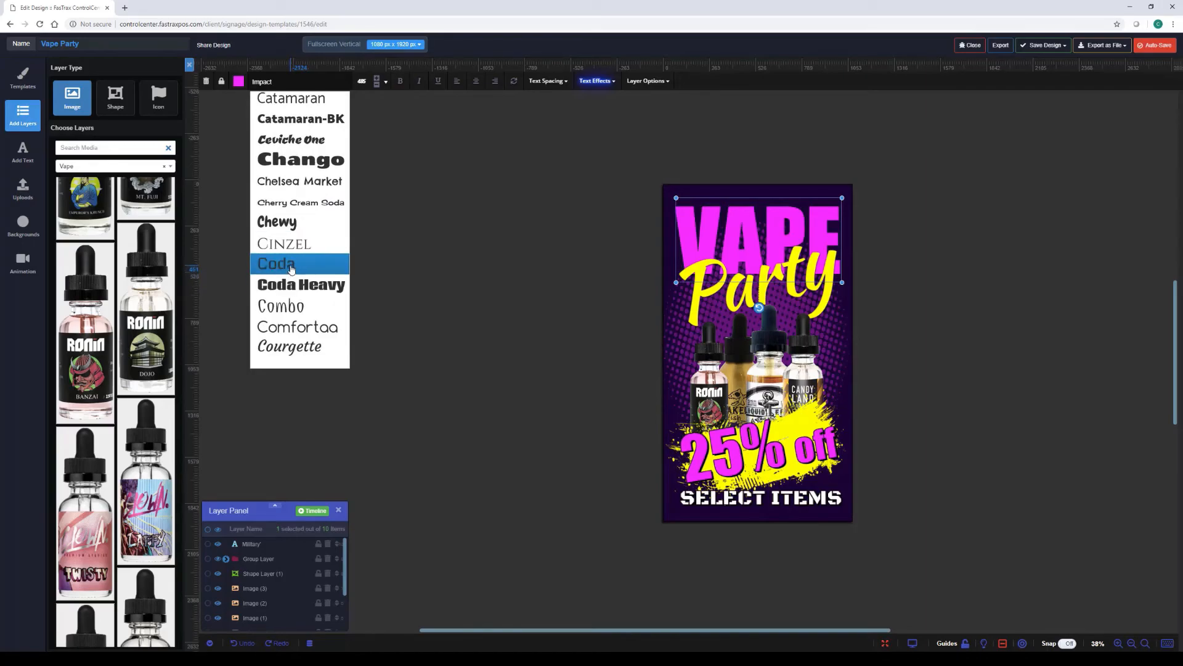
click(293, 269)
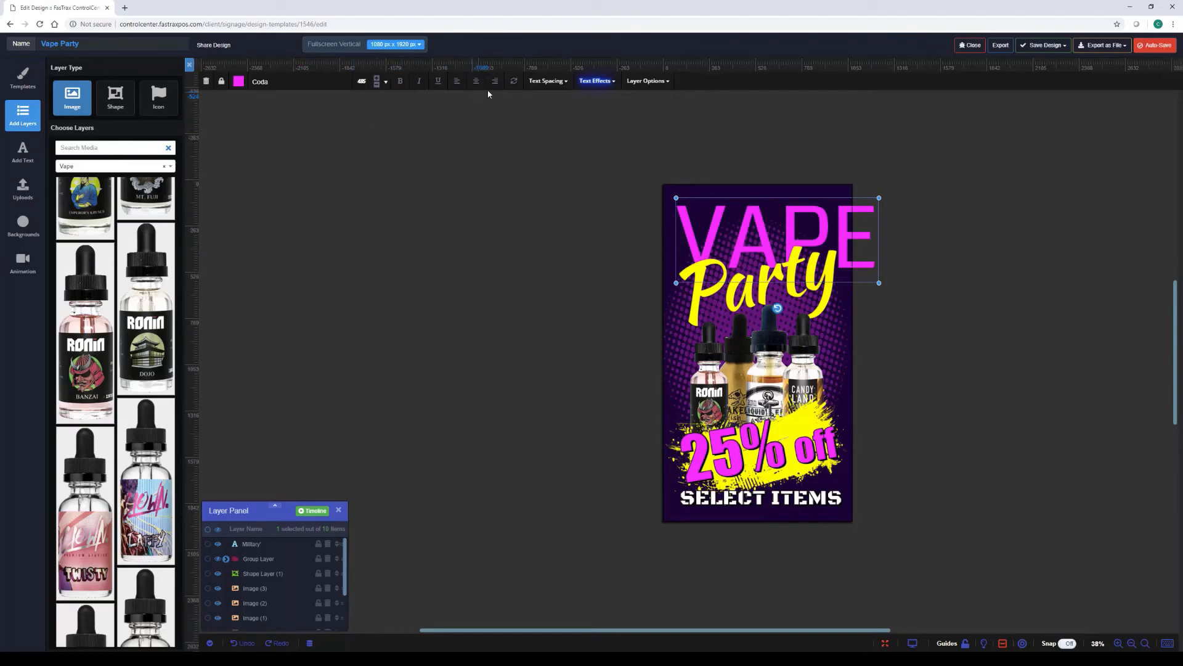
Step: Tighten the letter spacing of the VAPE title and scale it down slightly to fit within the canvas width
click(552, 85)
drag(499, 115, 489, 124)
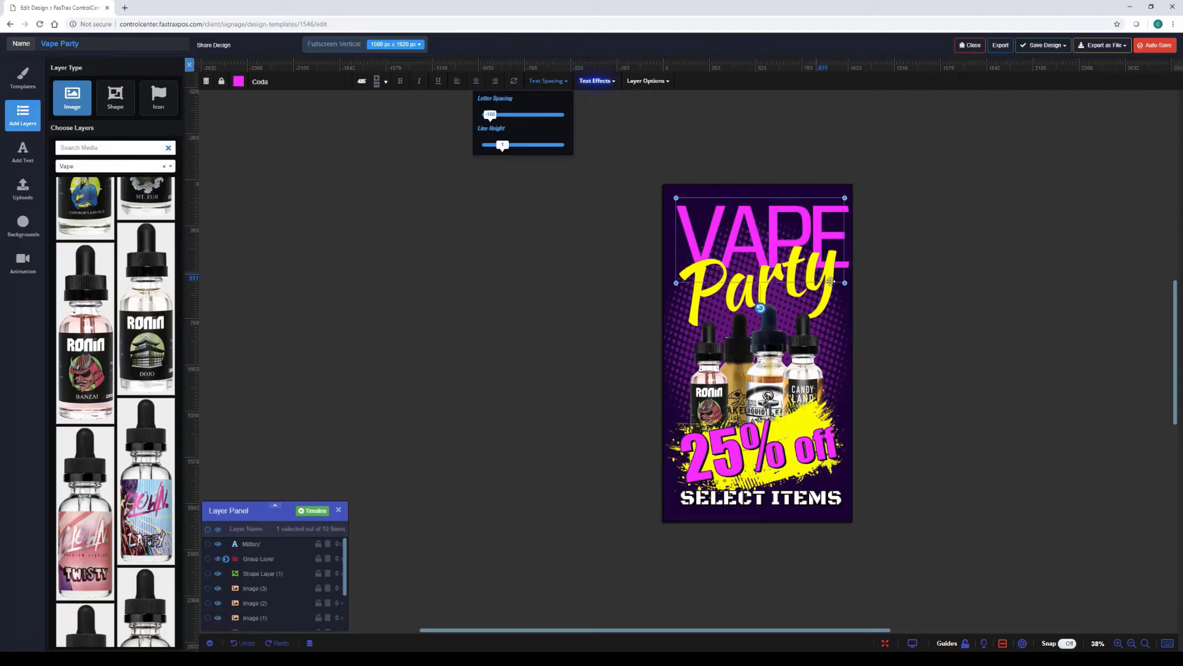
mouse_move(848, 283)
mouse_down()
mouse_move(826, 268)
mouse_move(827, 280)
mouse_up()
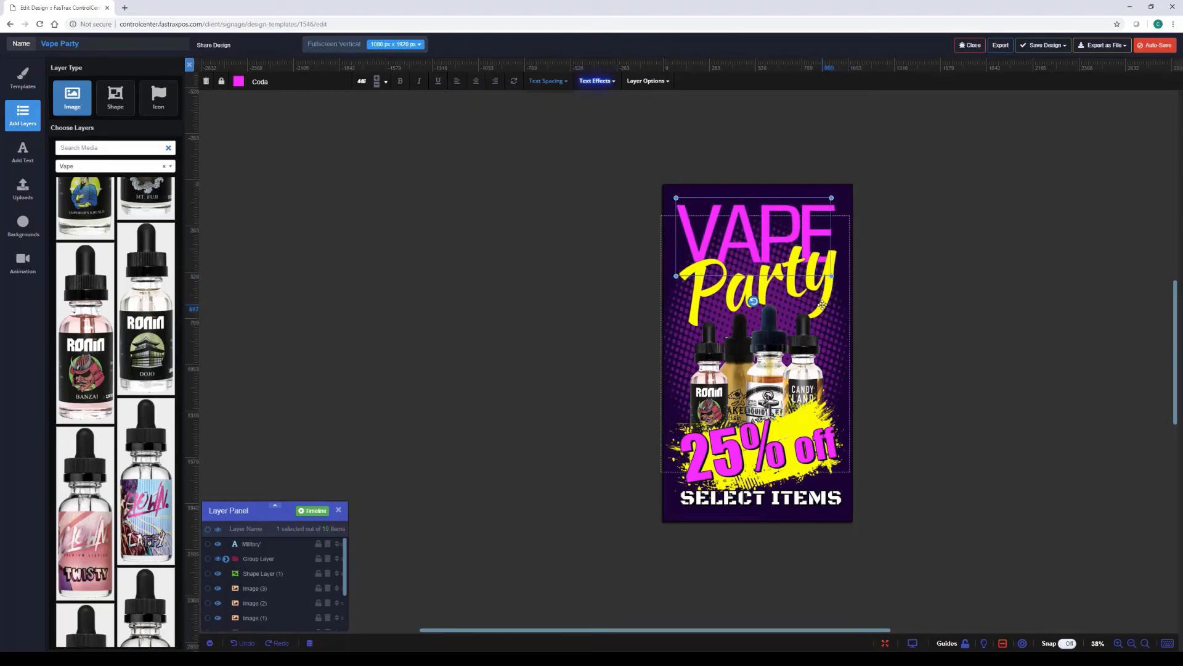
click(869, 285)
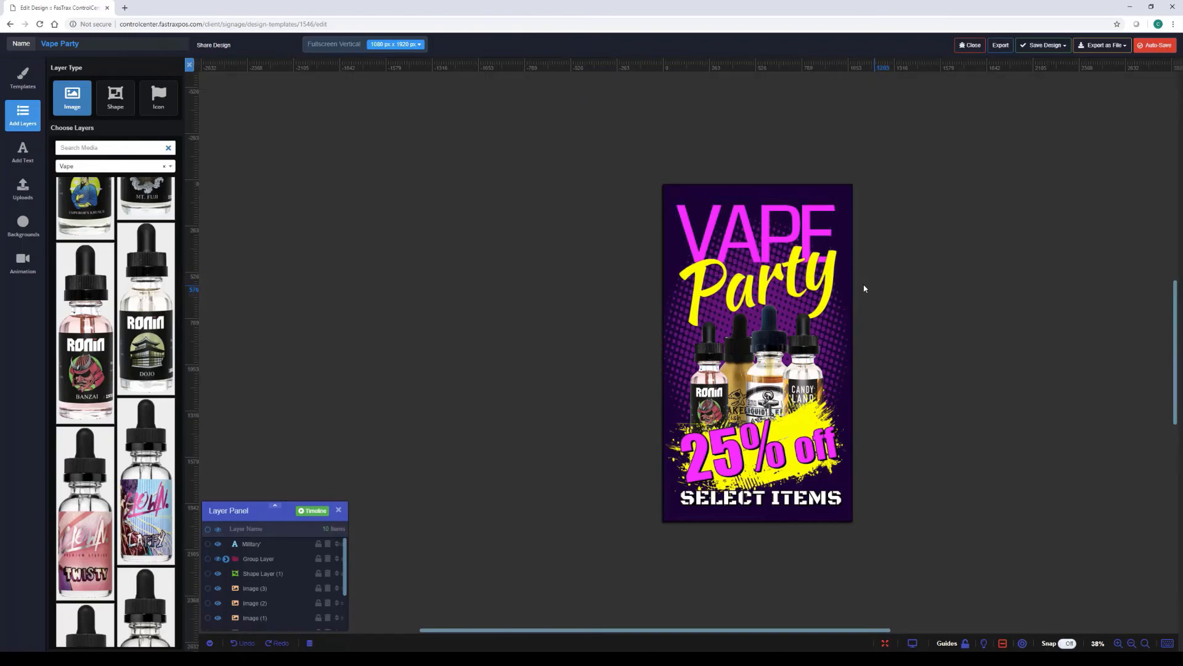
Step: Bring the Party text in front of all other layers and nudge it slightly up and to the right
click(828, 284)
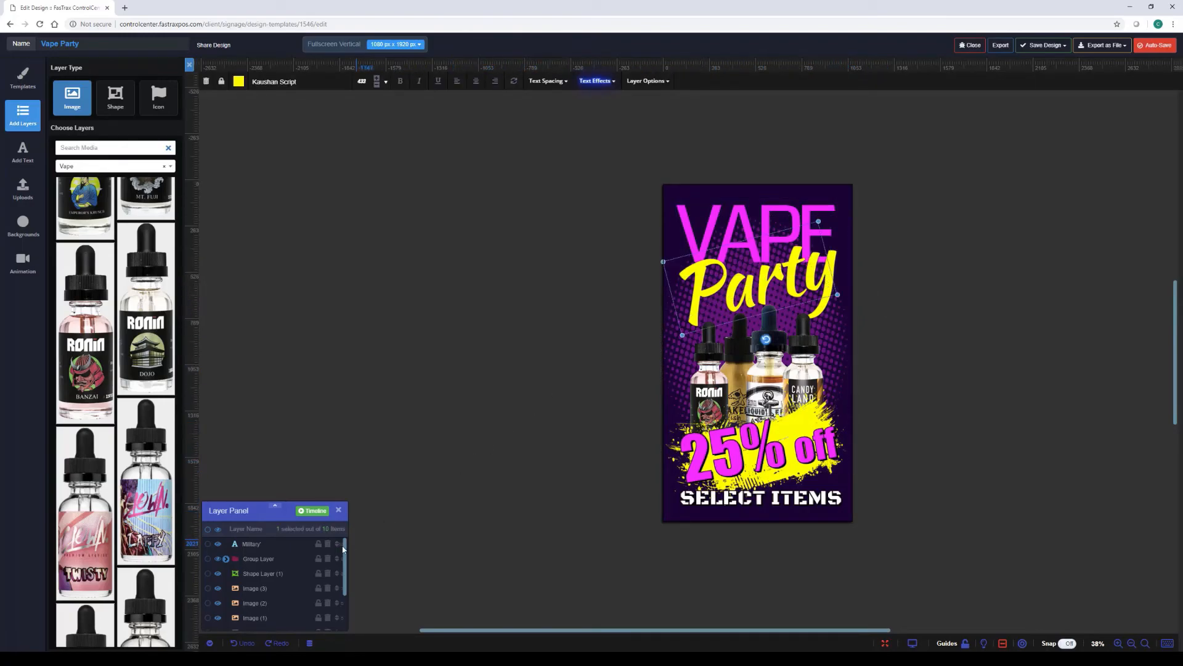
mouse_move(346, 548)
mouse_down()
mouse_move(363, 603)
mouse_move(336, 589)
mouse_move(337, 548)
mouse_up()
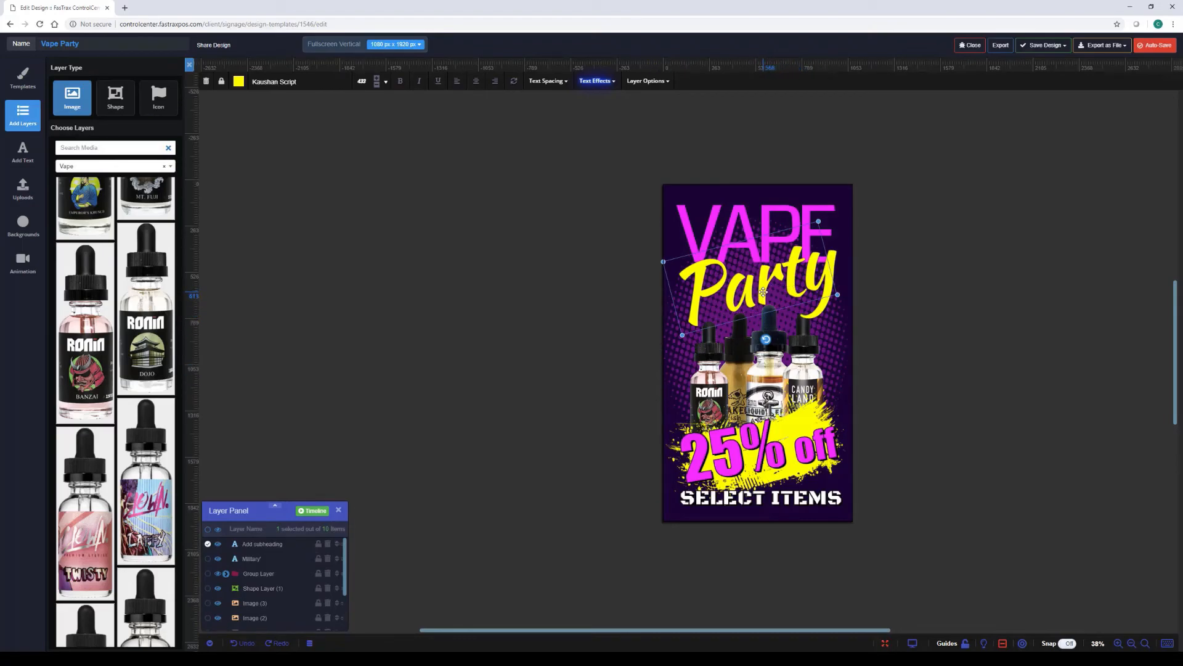
drag(764, 291, 767, 289)
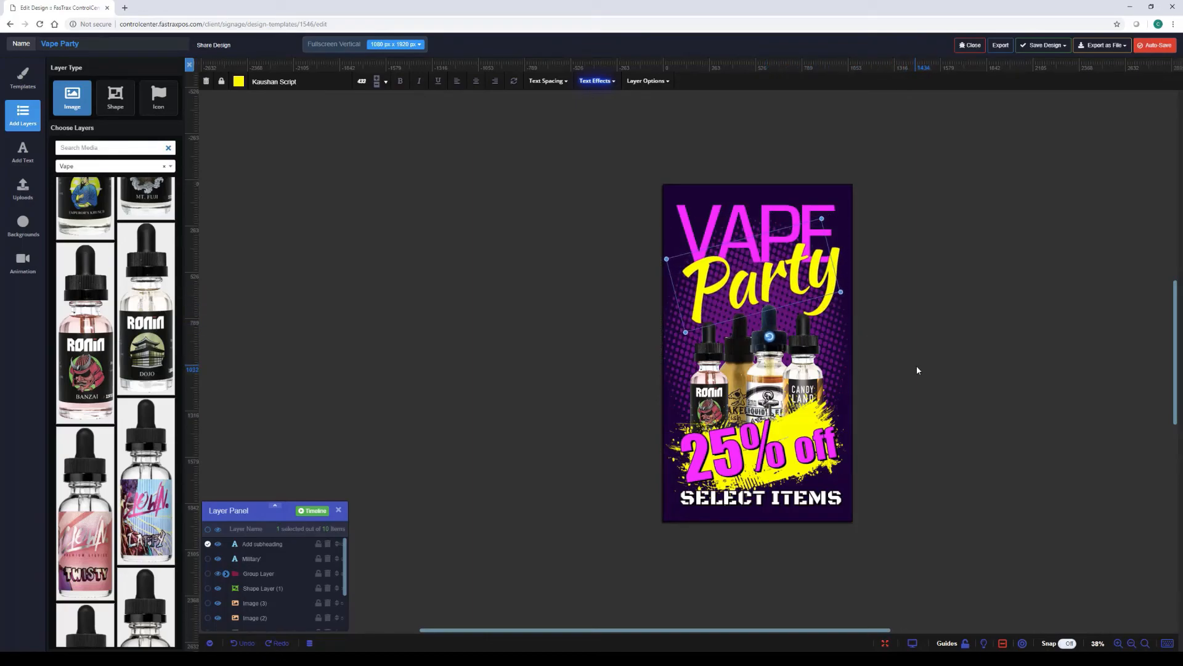
click(900, 439)
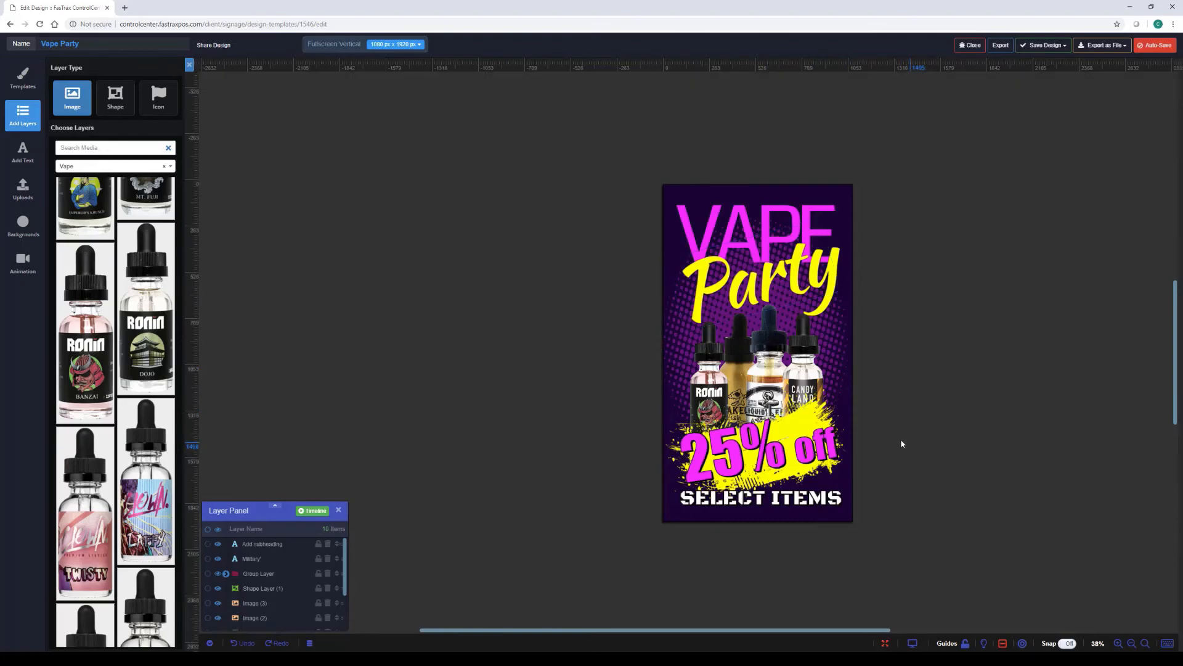
Step: Rotate the yellow brush stroke clockwise until it is nearly level and shift it slightly up behind the 25% off text
click(811, 416)
drag(811, 416, 814, 401)
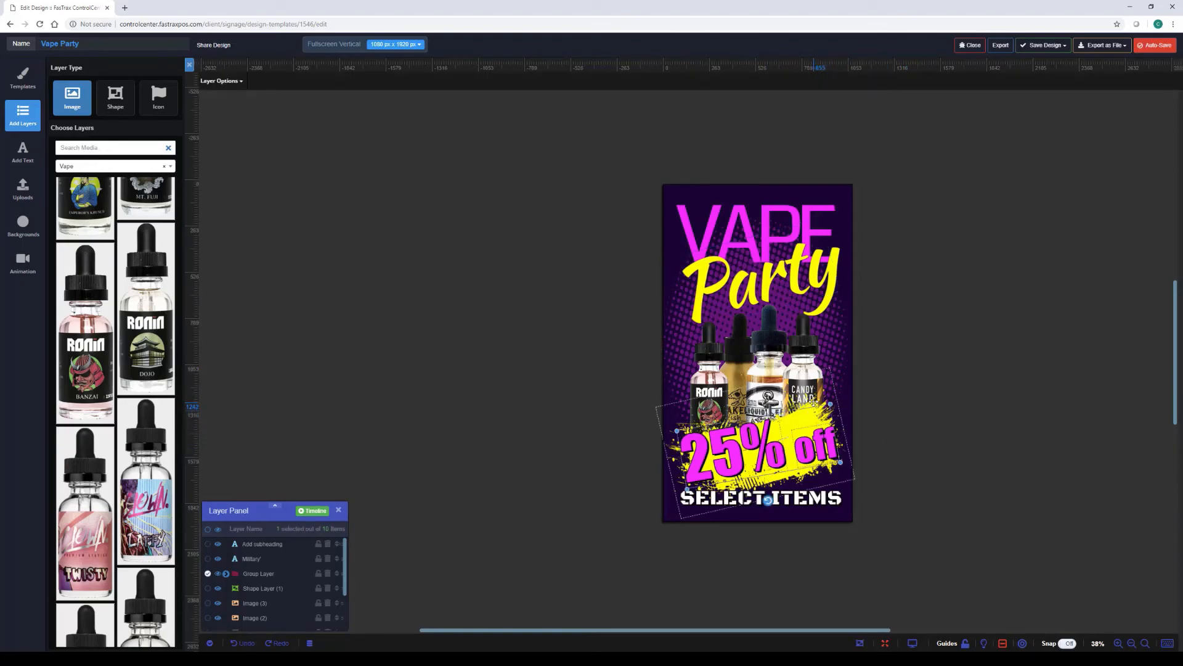
click(814, 400)
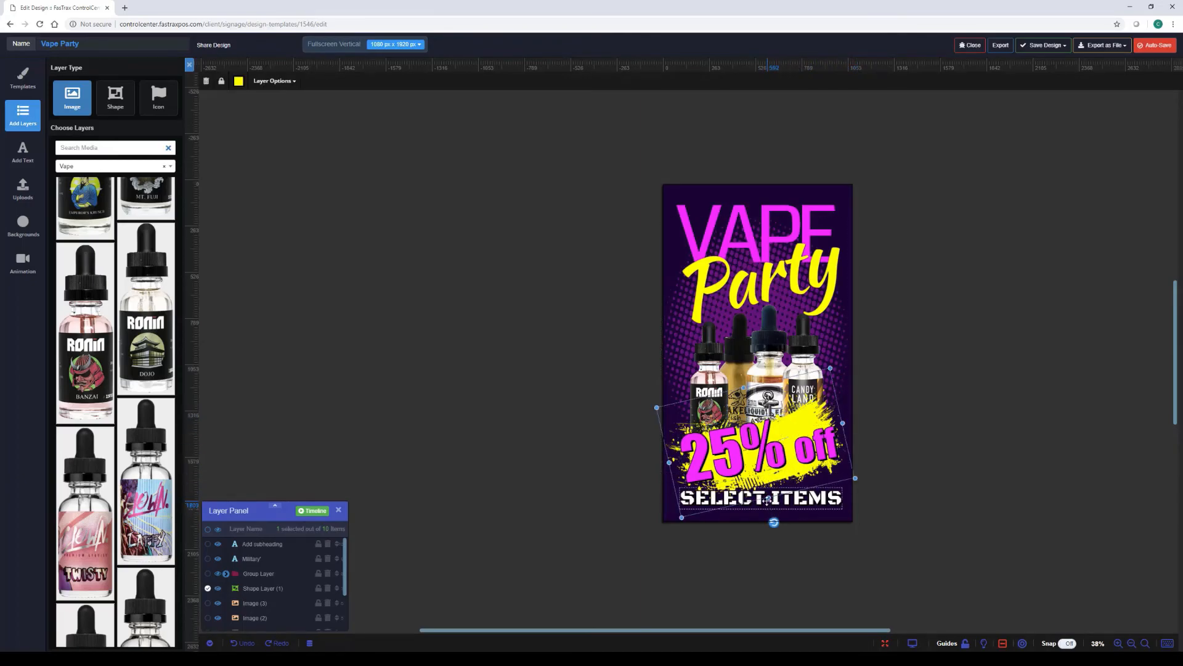
mouse_move(768, 495)
mouse_down()
mouse_move(763, 484)
mouse_move(772, 513)
mouse_up()
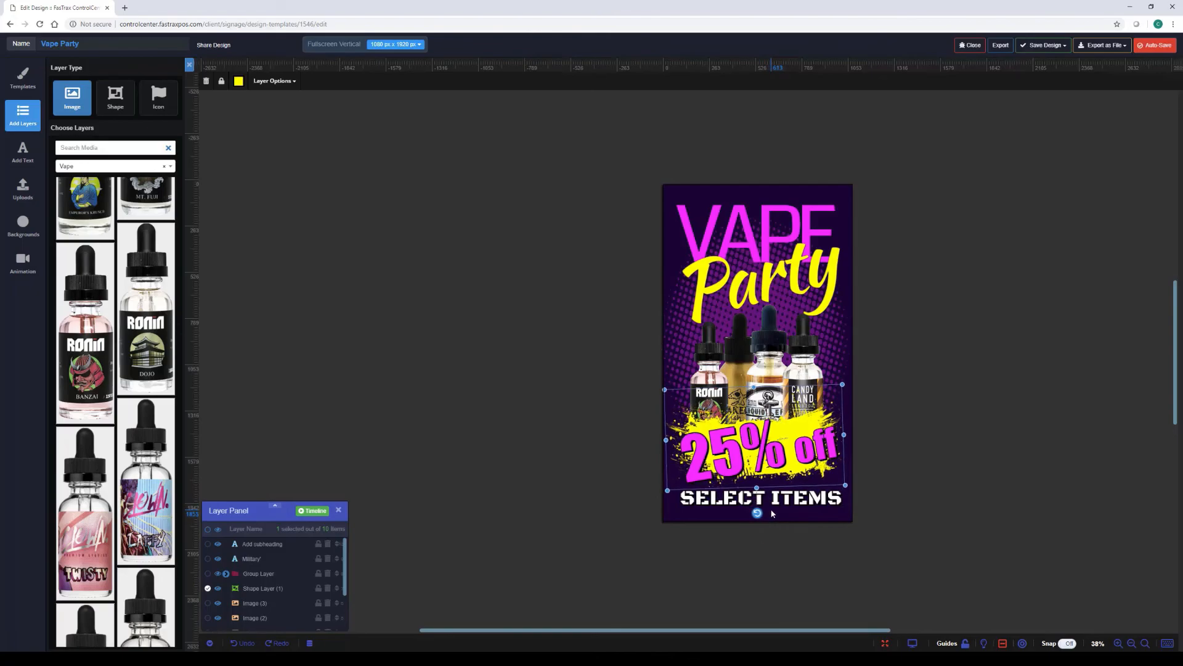
click(911, 476)
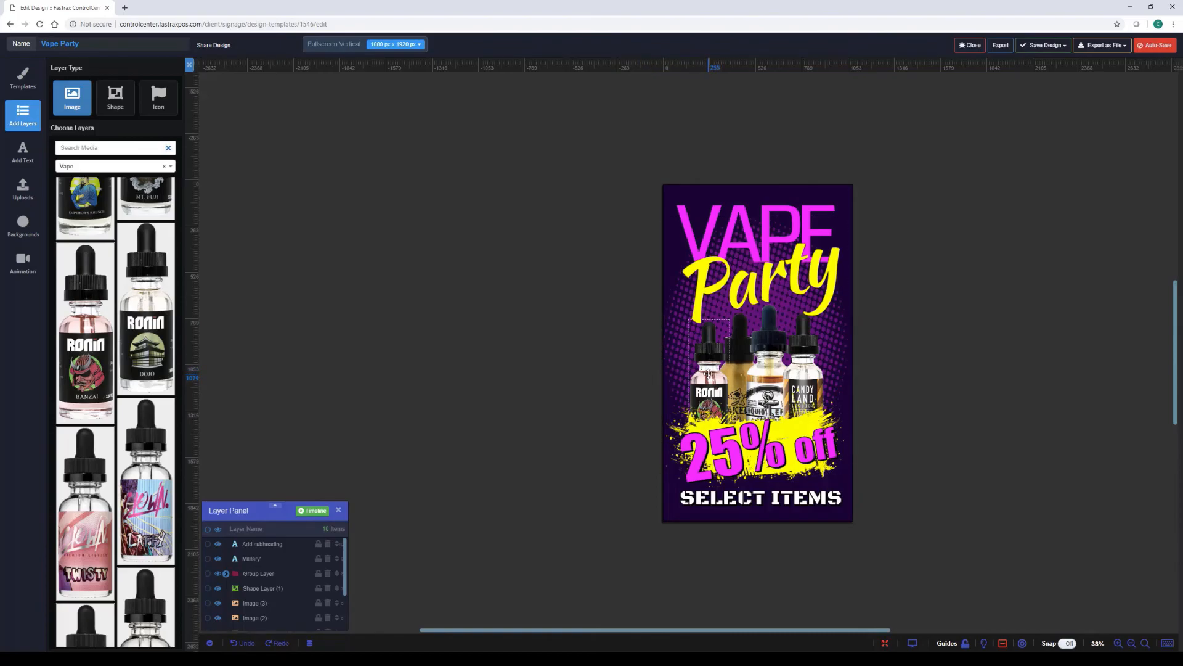
Step: Move the vape bottles slightly up so more of their labels shows above the yellow brush stroke
mouse_move(703, 376)
mouse_down()
mouse_move(704, 363)
mouse_move(744, 344)
mouse_move(810, 365)
mouse_up()
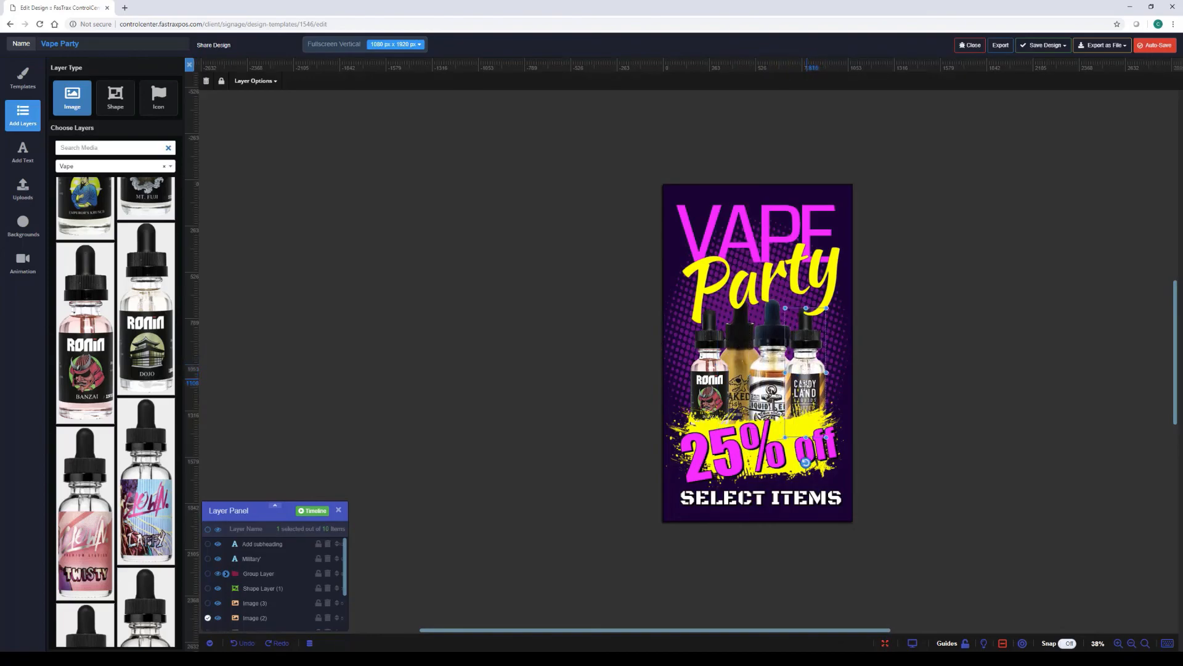
Step: Rotate the yellow brush stroke slightly counterclockwise and lower it a little behind the 25% off group
click(694, 425)
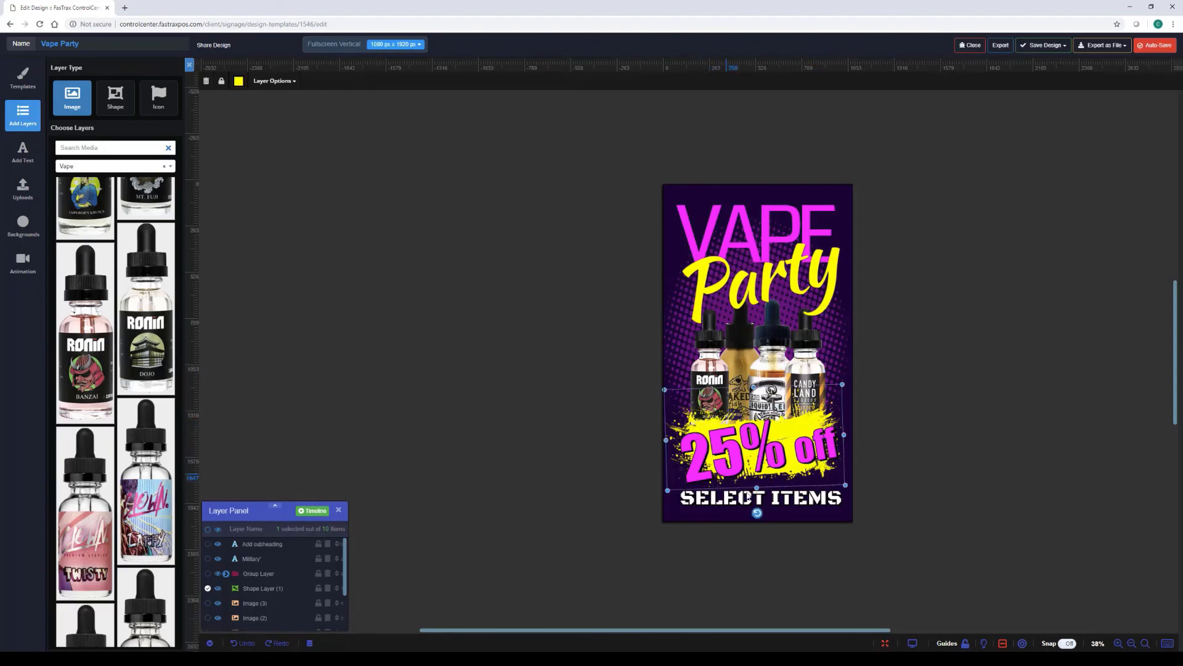
drag(758, 516, 762, 515)
drag(701, 421, 702, 429)
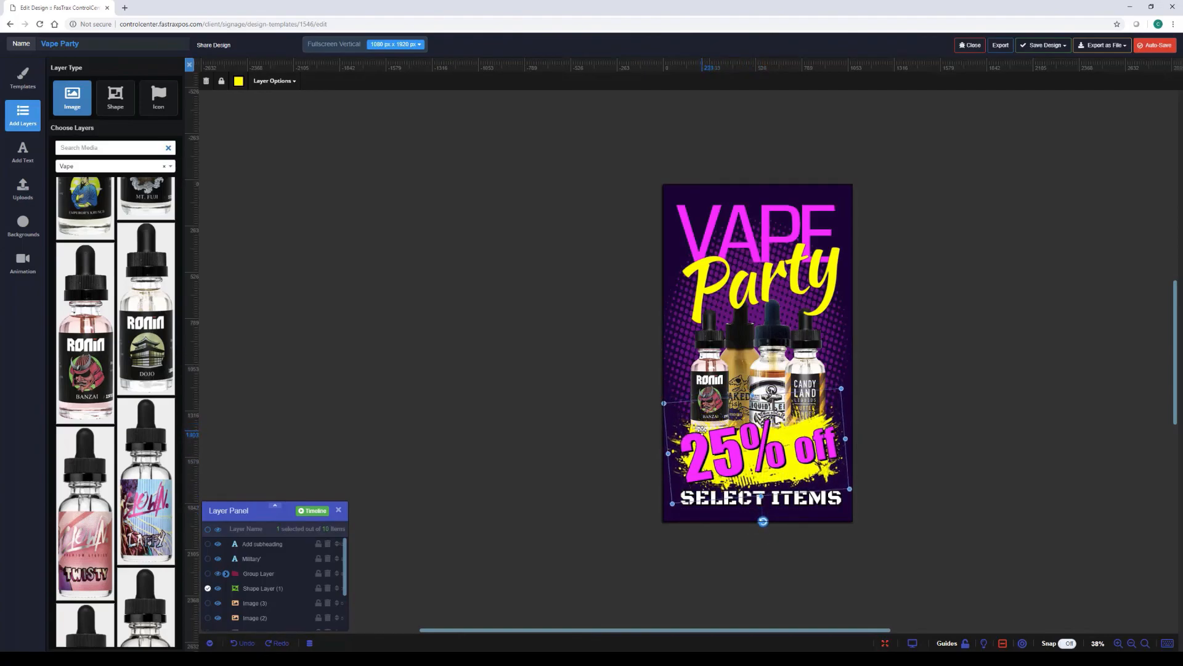
click(702, 430)
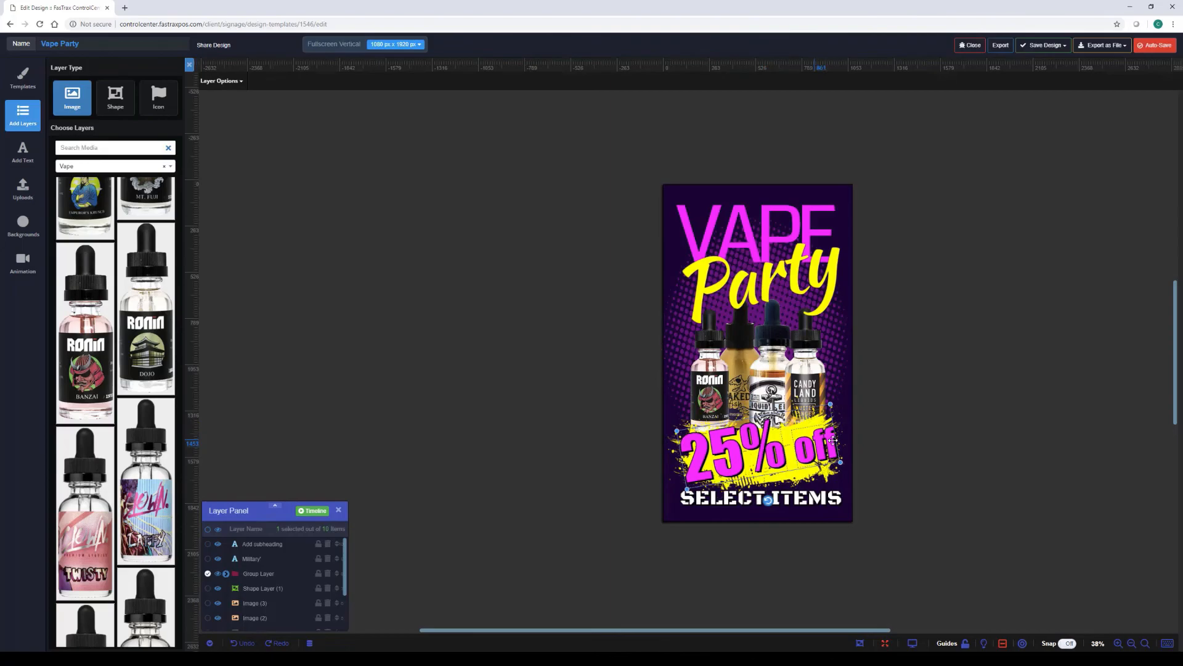
click(889, 446)
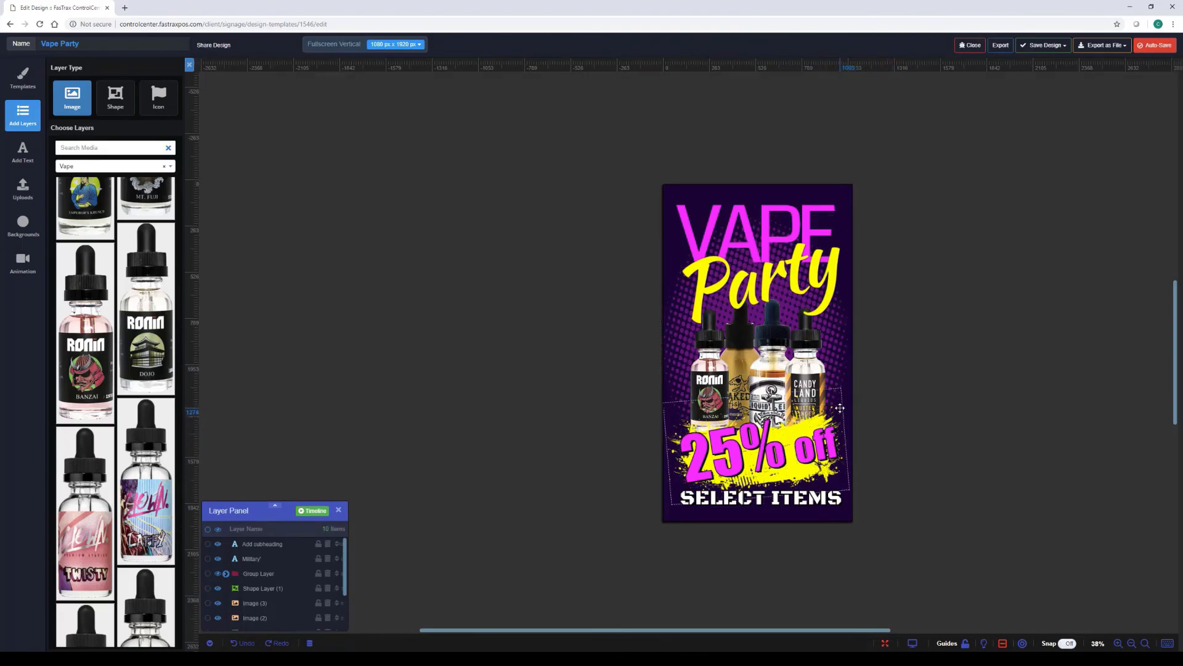